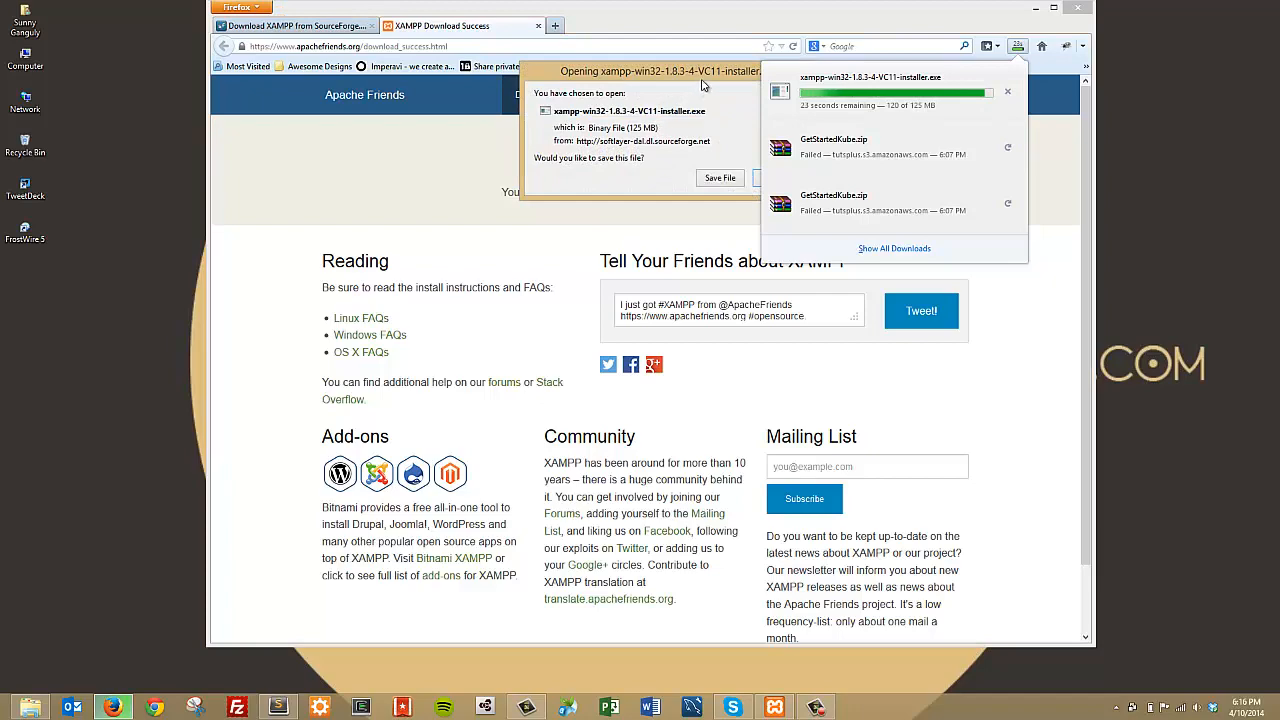
# Step: Cancel the installer save prompt, close the download-success tab, return to the XAMPP home page, then minimize Firefox
pyautogui.click(780, 180)
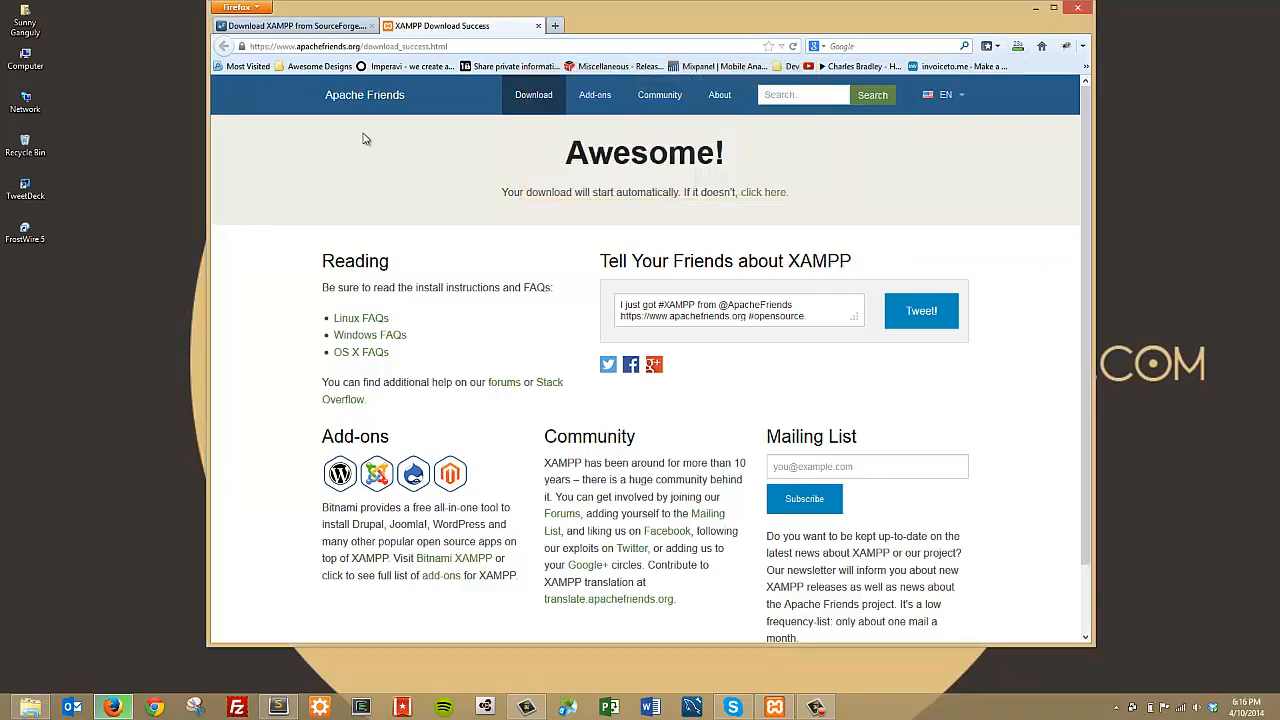
pyautogui.click(538, 25)
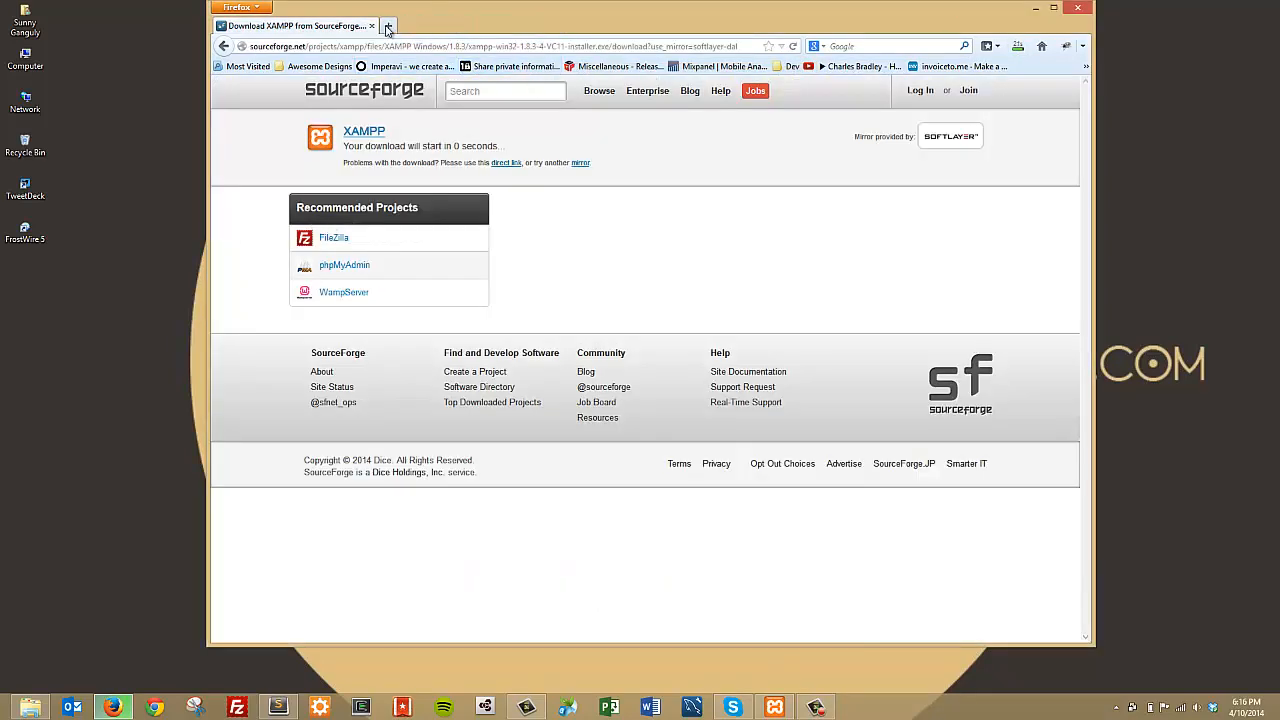
pyautogui.click(225, 47)
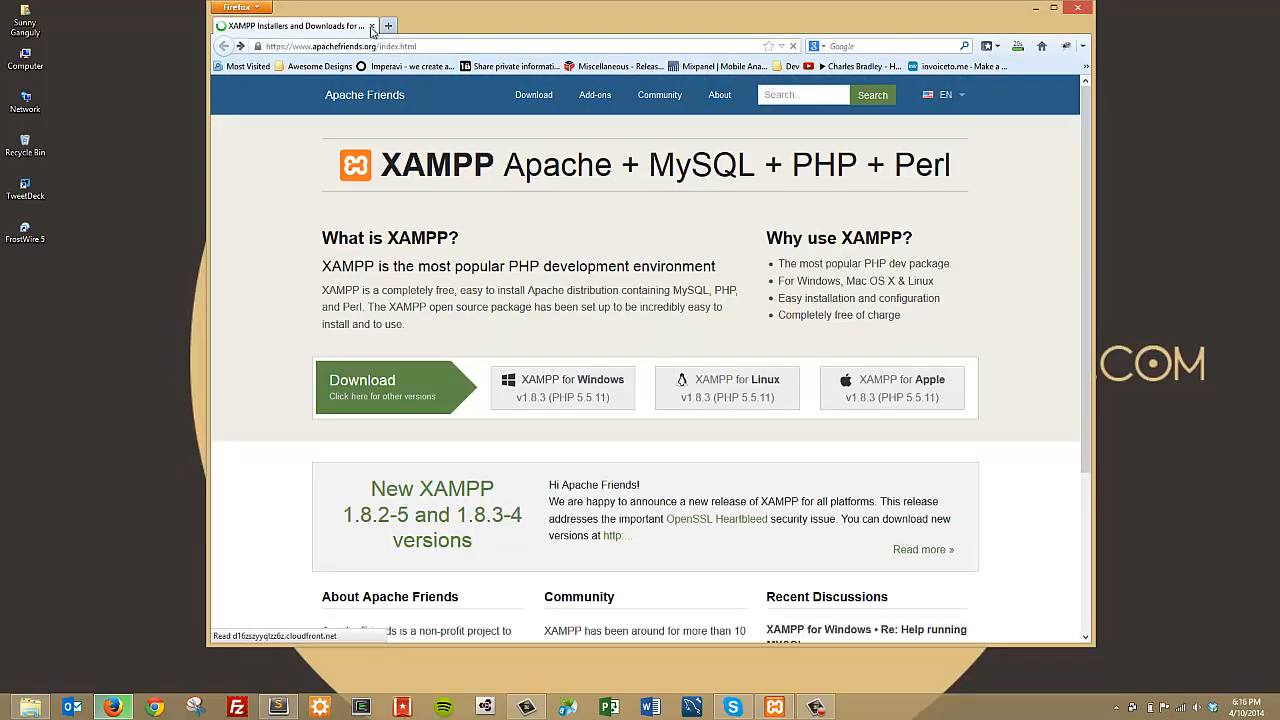
pyautogui.moveTo(880, 28); pyautogui.dragTo(865, 55)
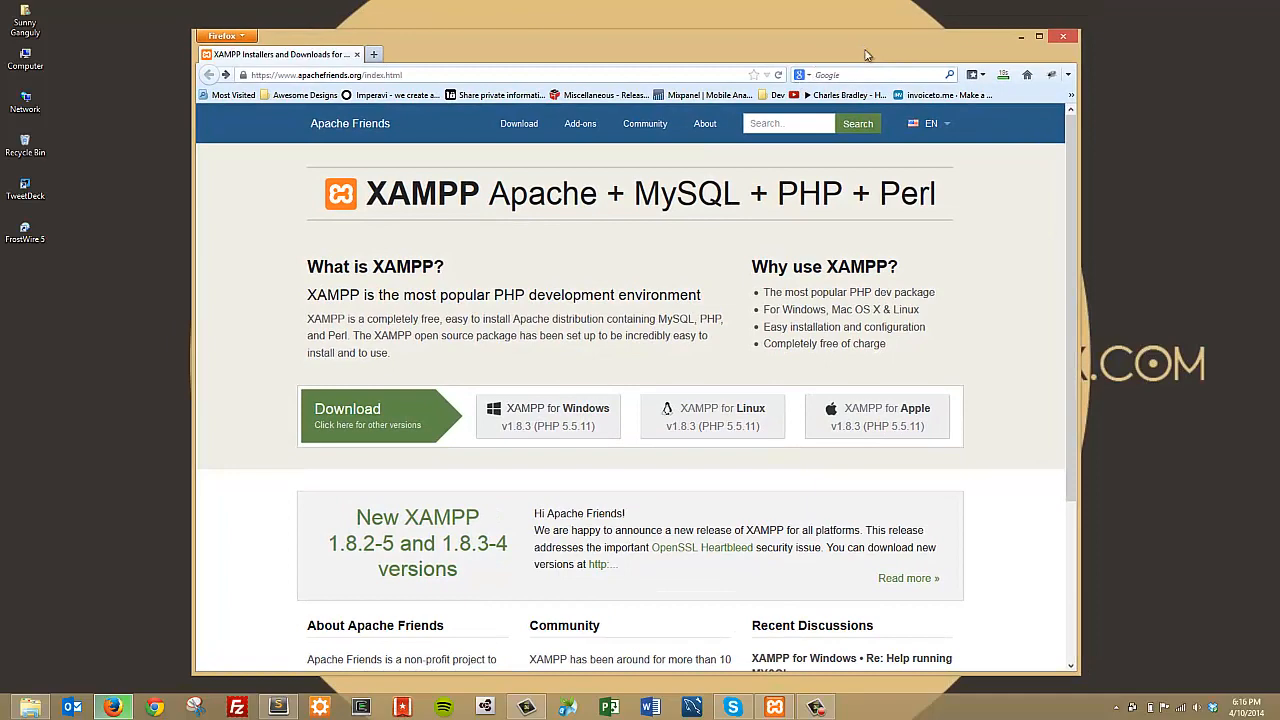
pyautogui.click(1020, 36)
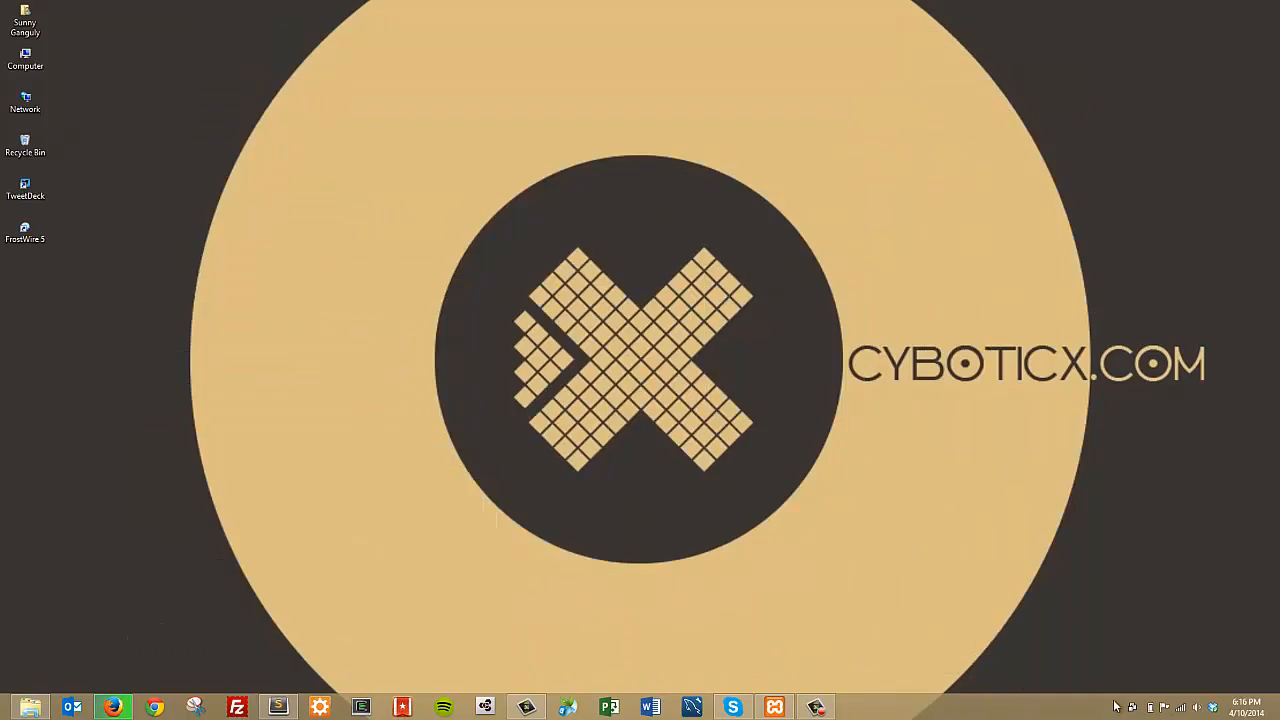
# Step: Open XAMPP Control Panel from the system tray and position it at the upper left
pyautogui.click(1117, 708)
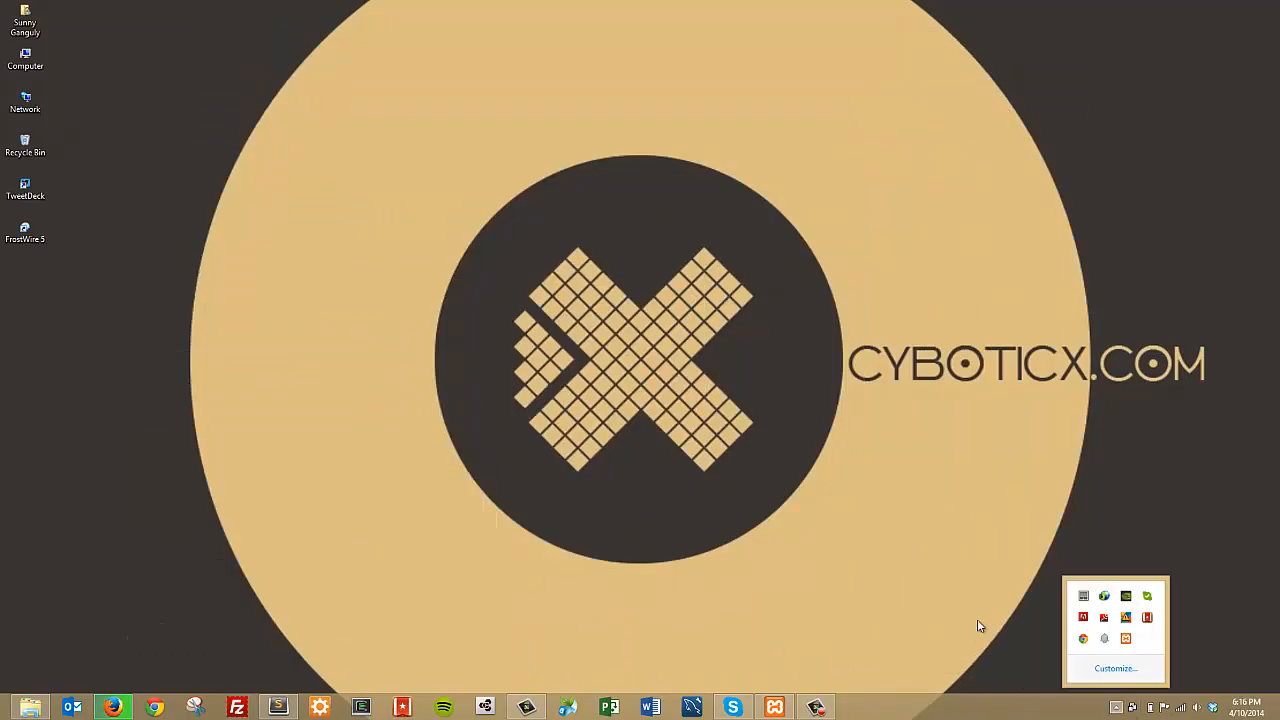
pyautogui.click(1126, 641)
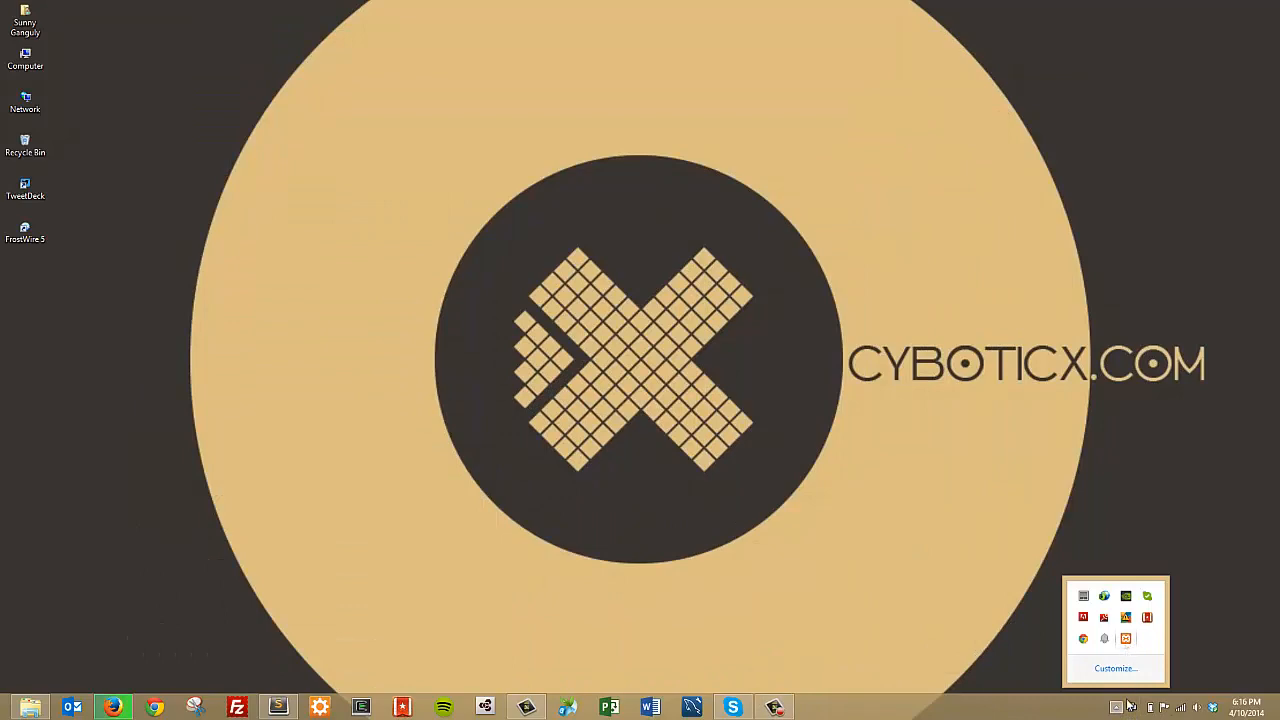
pyautogui.click(1127, 641)
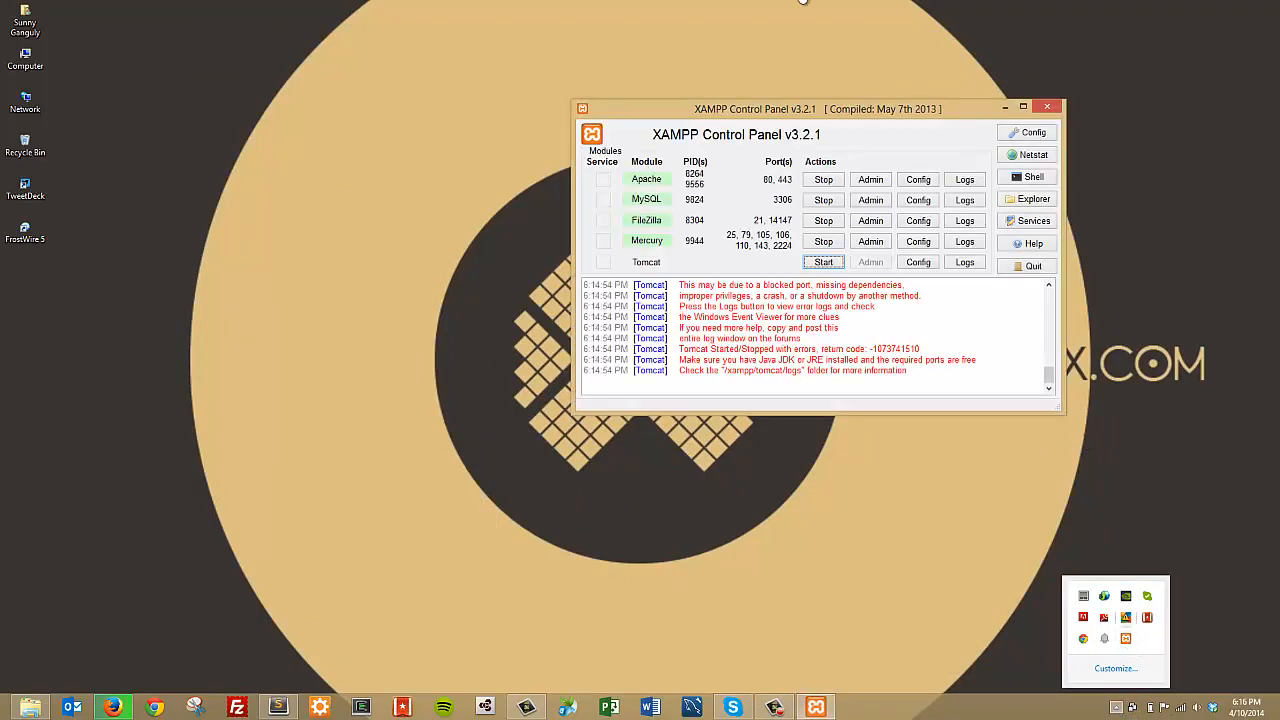
pyautogui.moveTo(890, 110); pyautogui.dragTo(518, 52)
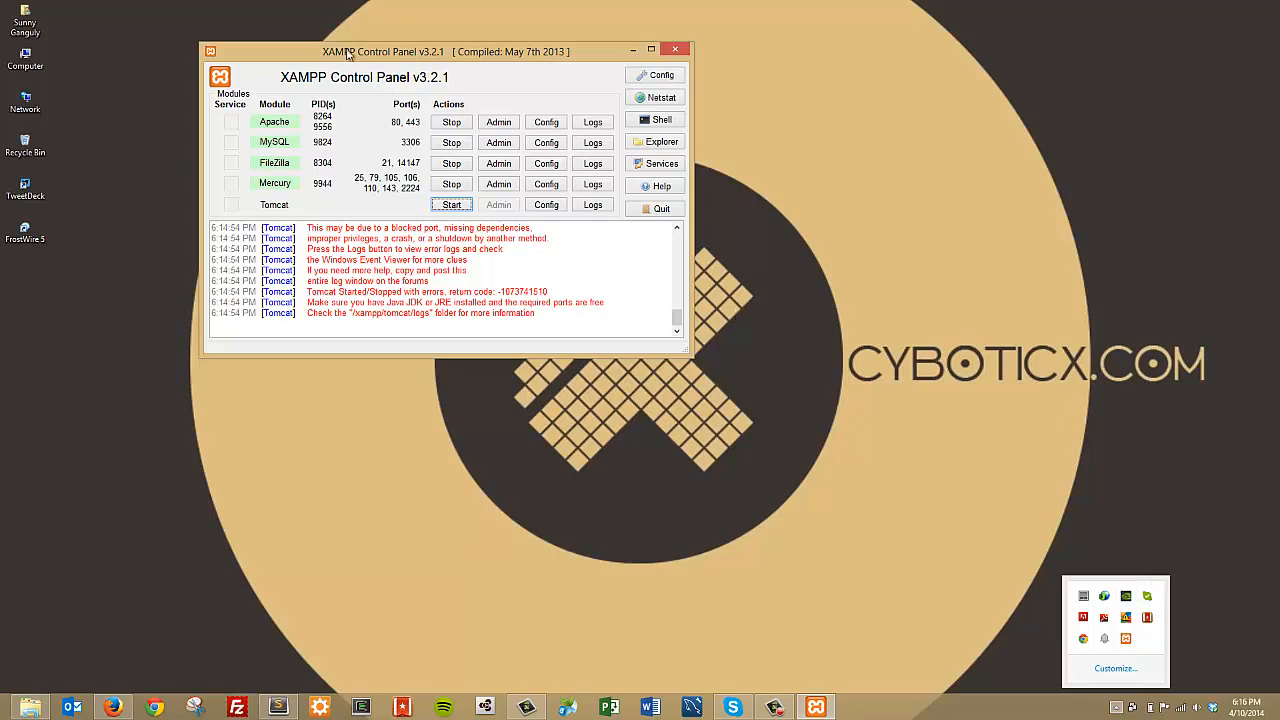
pyautogui.moveTo(408, 53); pyautogui.dragTo(404, 88)
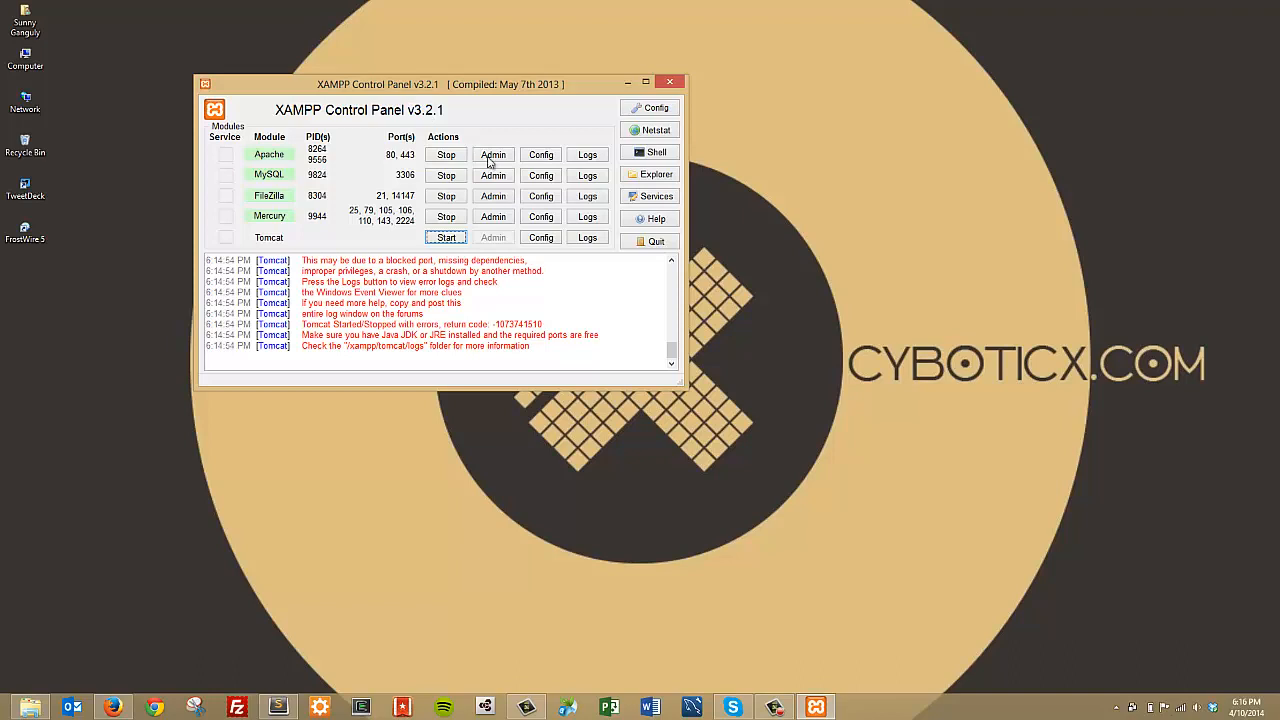
pyautogui.moveTo(499, 86); pyautogui.dragTo(415, 77)
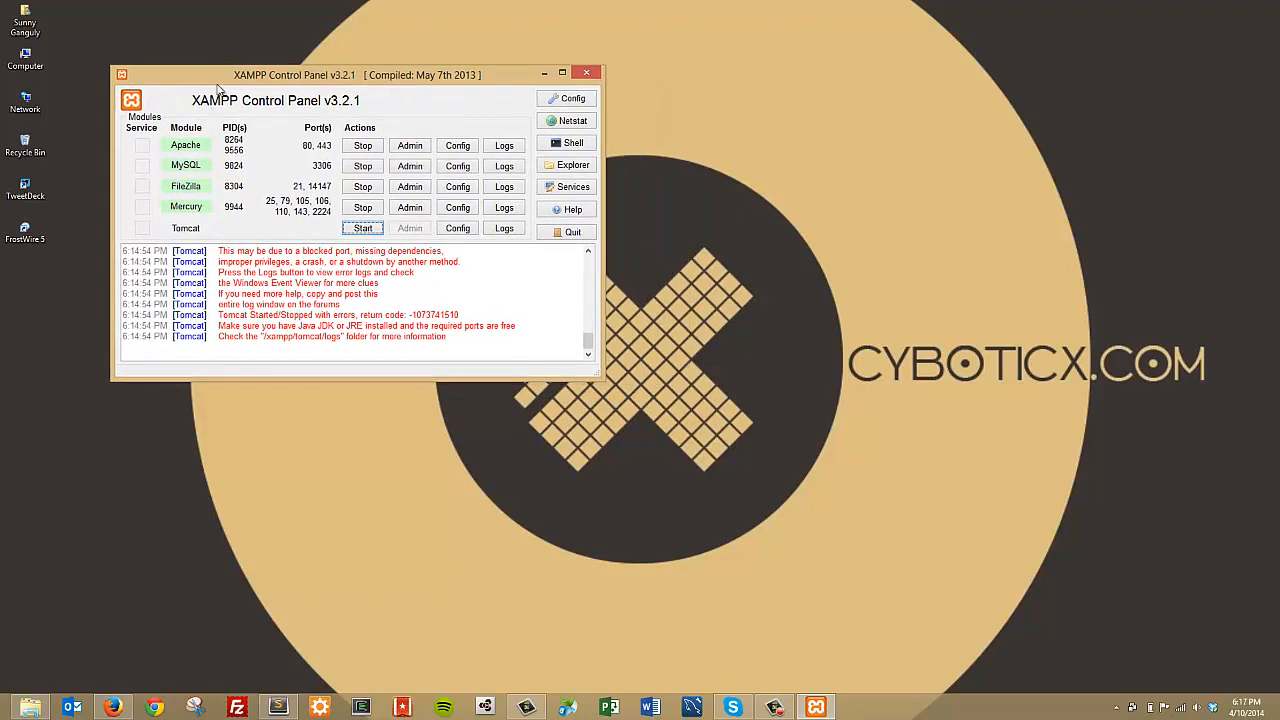
# Step: Show the Netstat listening-sockets list beside the panel, then start Tomcat
pyautogui.click(558, 122)
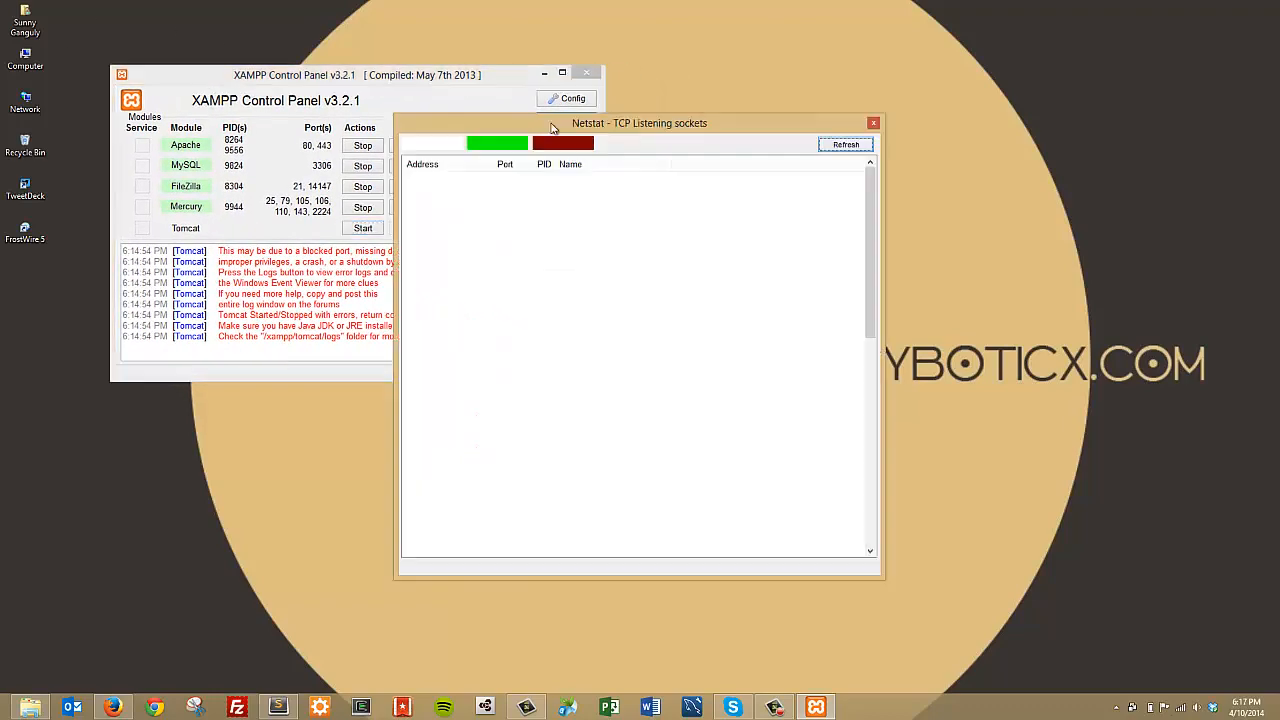
pyautogui.moveTo(613, 133); pyautogui.dragTo(887, 98)
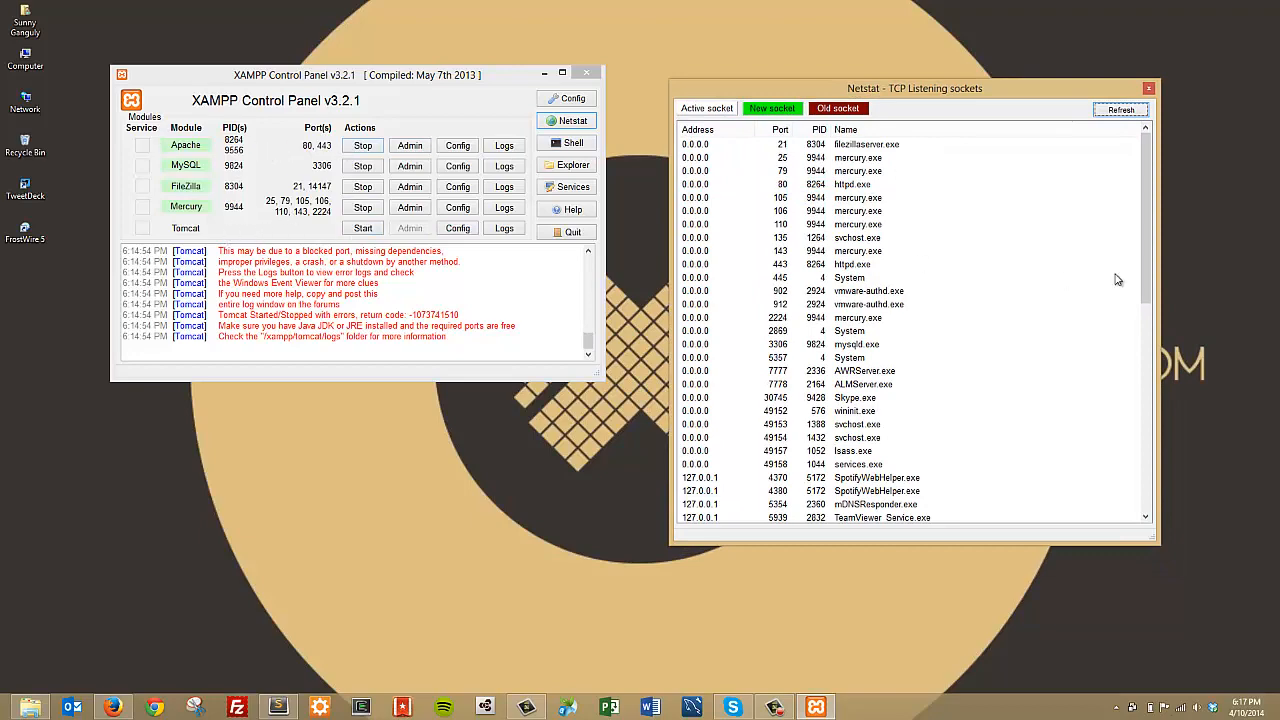
pyautogui.scroll(-10, 1080, 260)
pyautogui.scroll(7, 1000, 255)
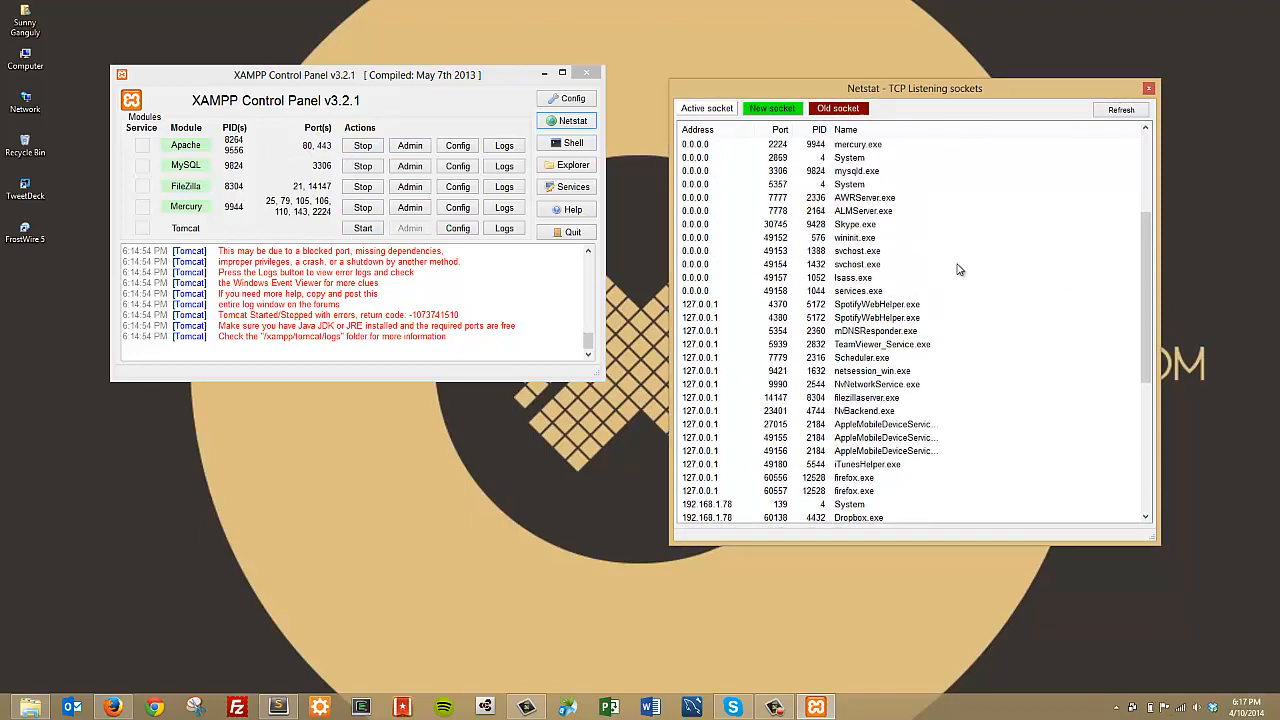
pyautogui.scroll(-7, 962, 245)
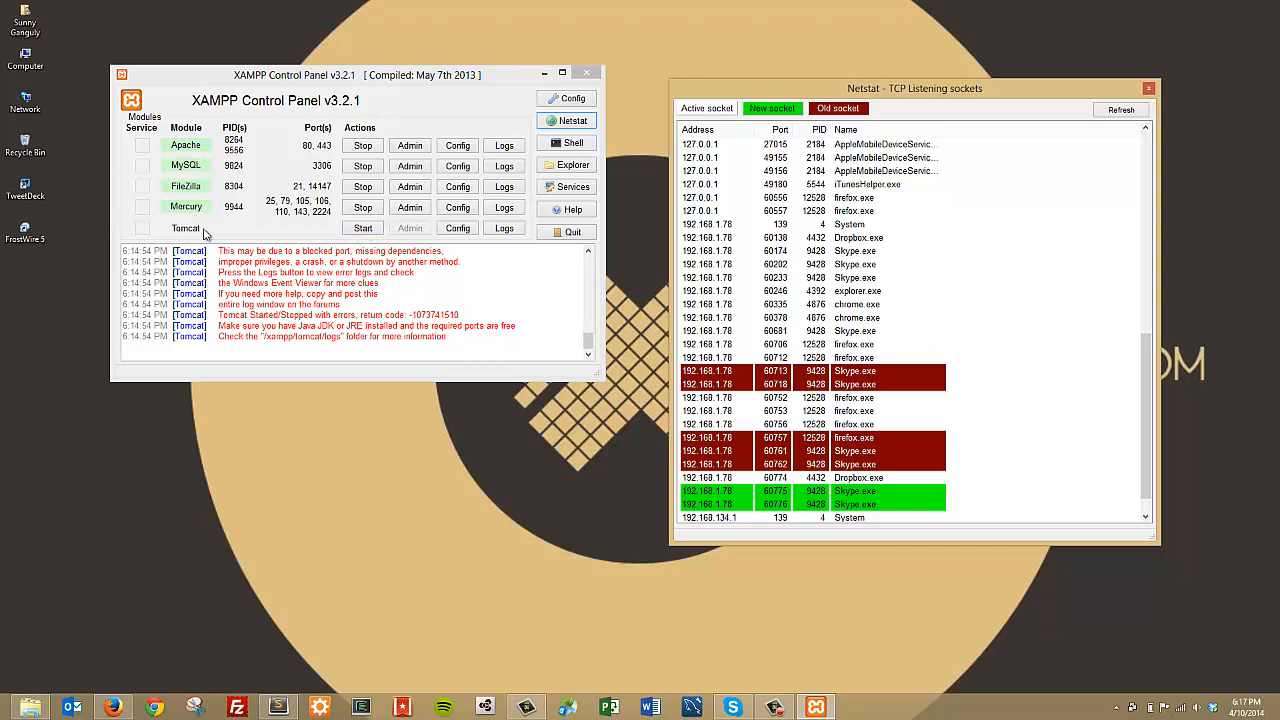
pyautogui.click(363, 228)
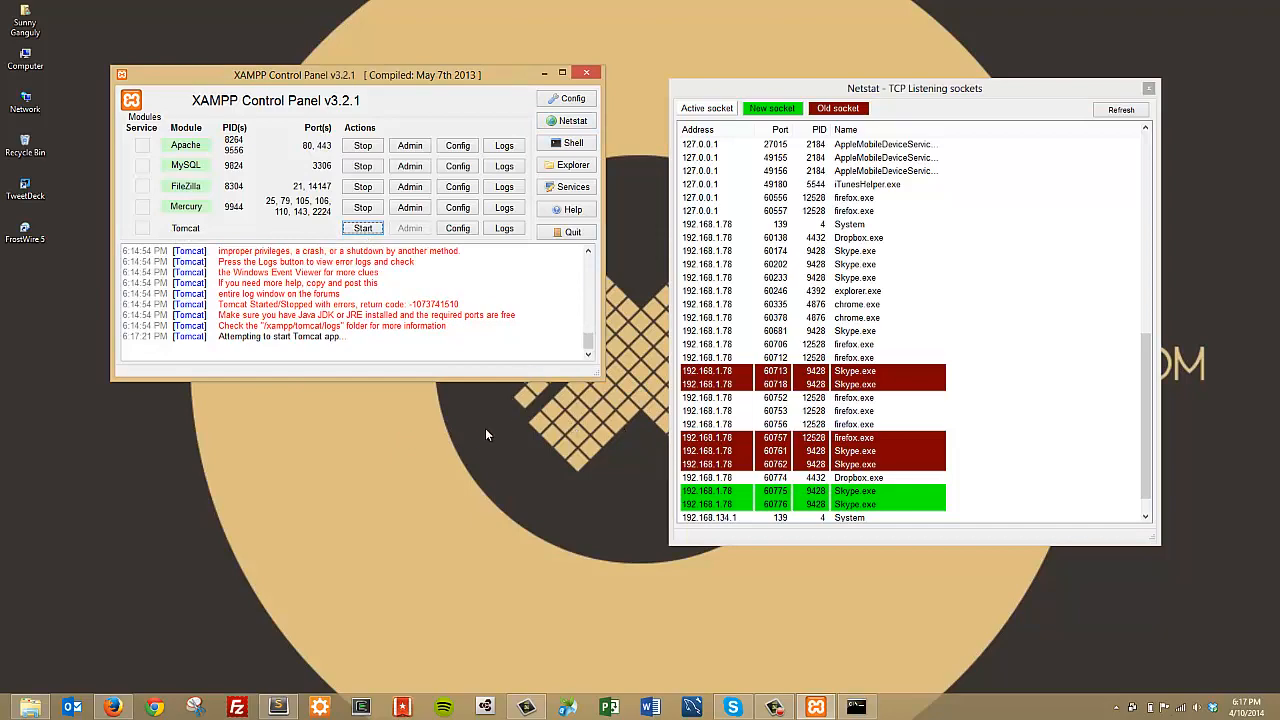
# Step: Bring up the catalina_start.bat console, reposition it, and close it, leaving Tomcat stopped
pyautogui.click(866, 706)
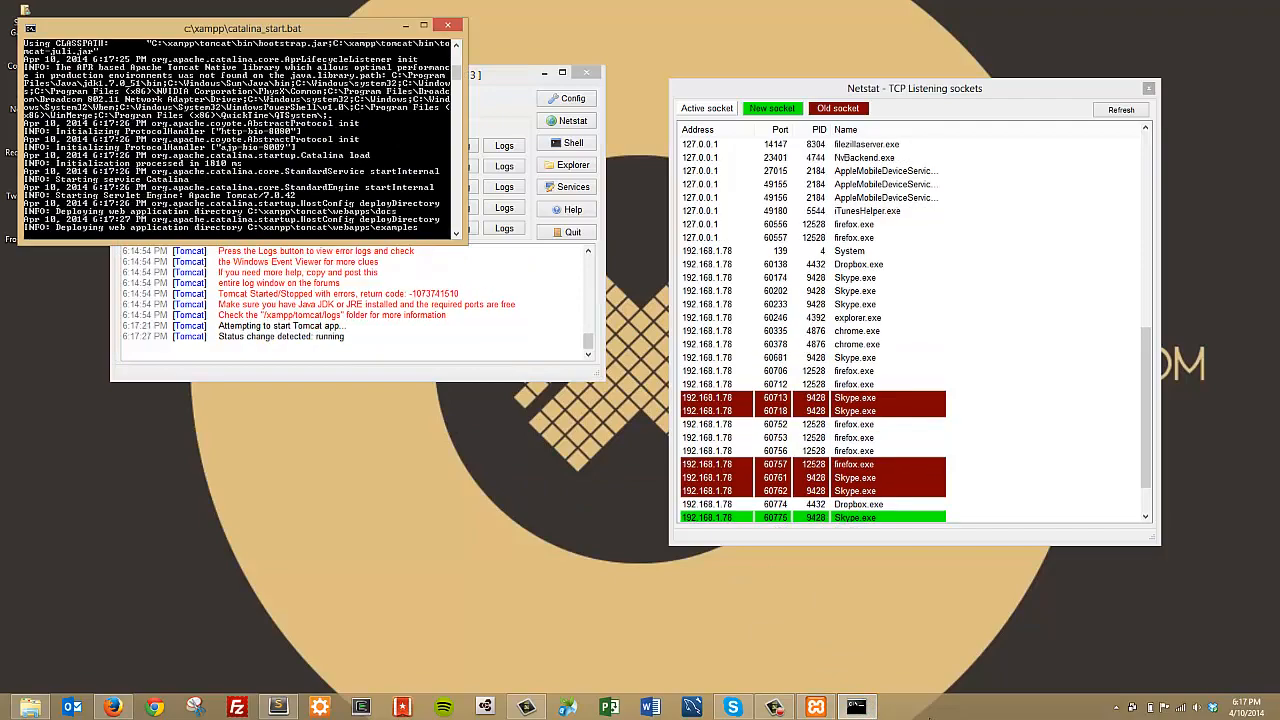
pyautogui.moveTo(852, 707)
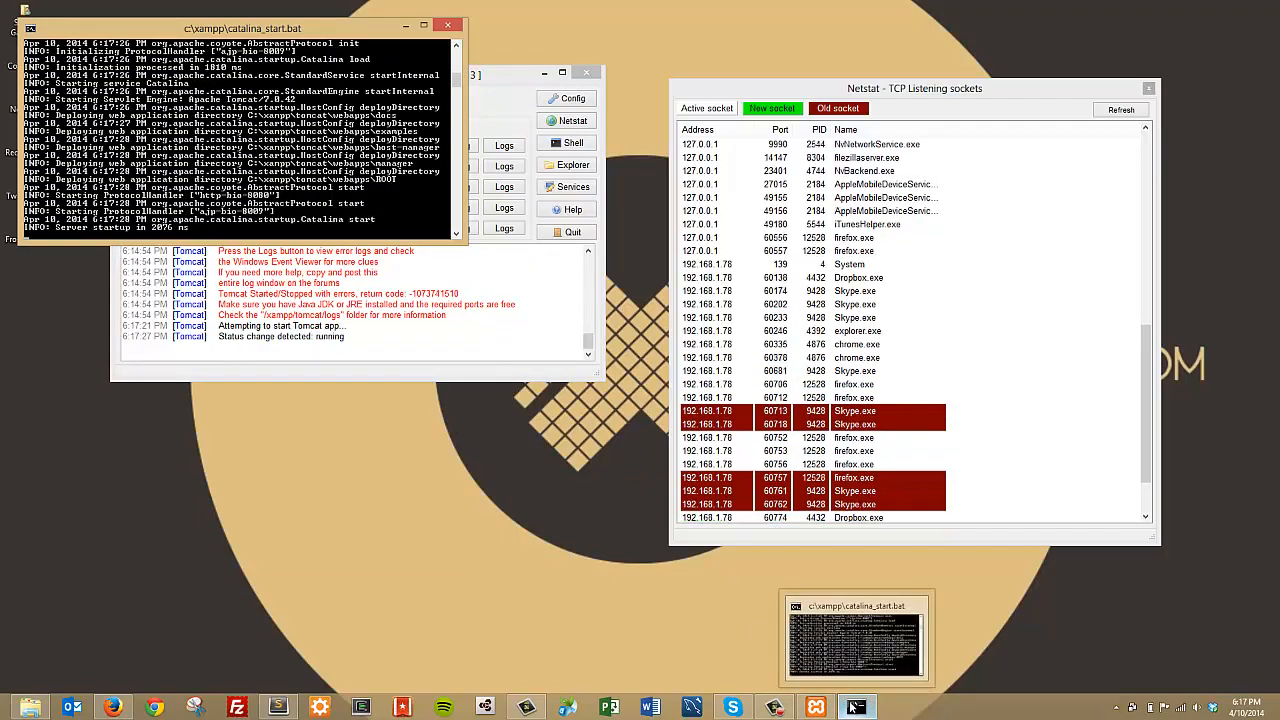
pyautogui.moveTo(182, 28); pyautogui.dragTo(307, 401)
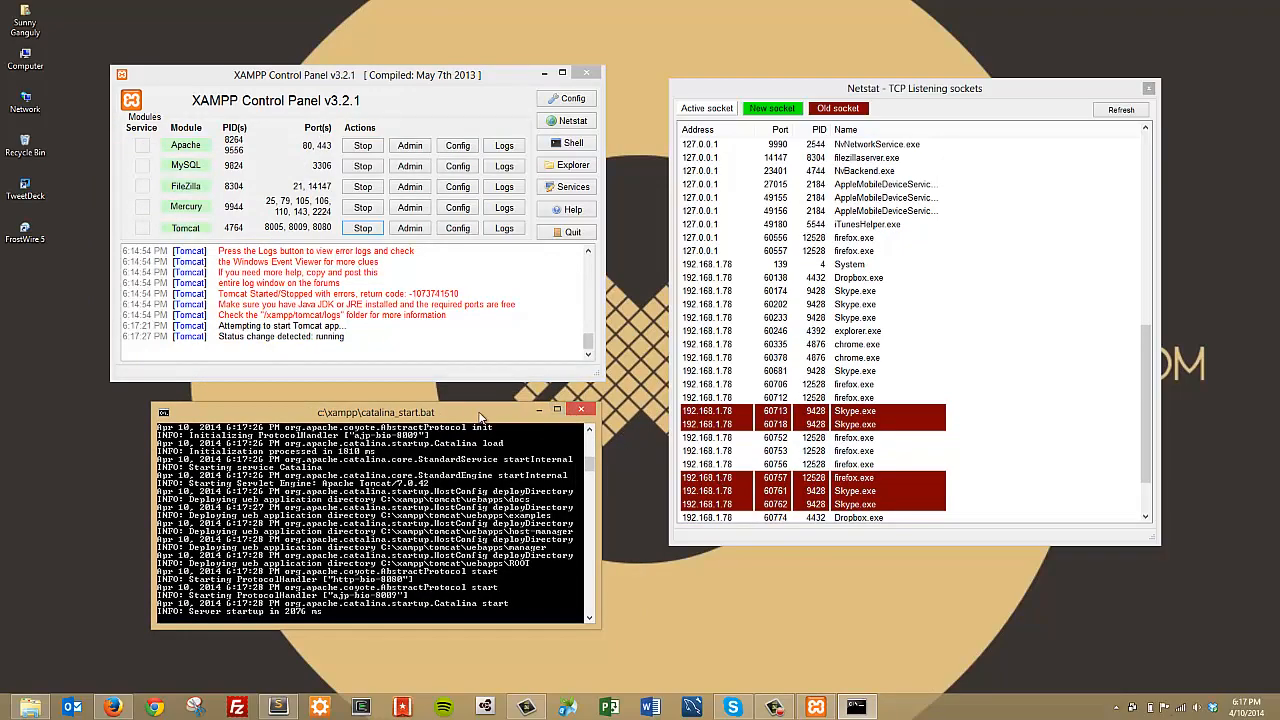
pyautogui.moveTo(482, 415); pyautogui.dragTo(459, 402)
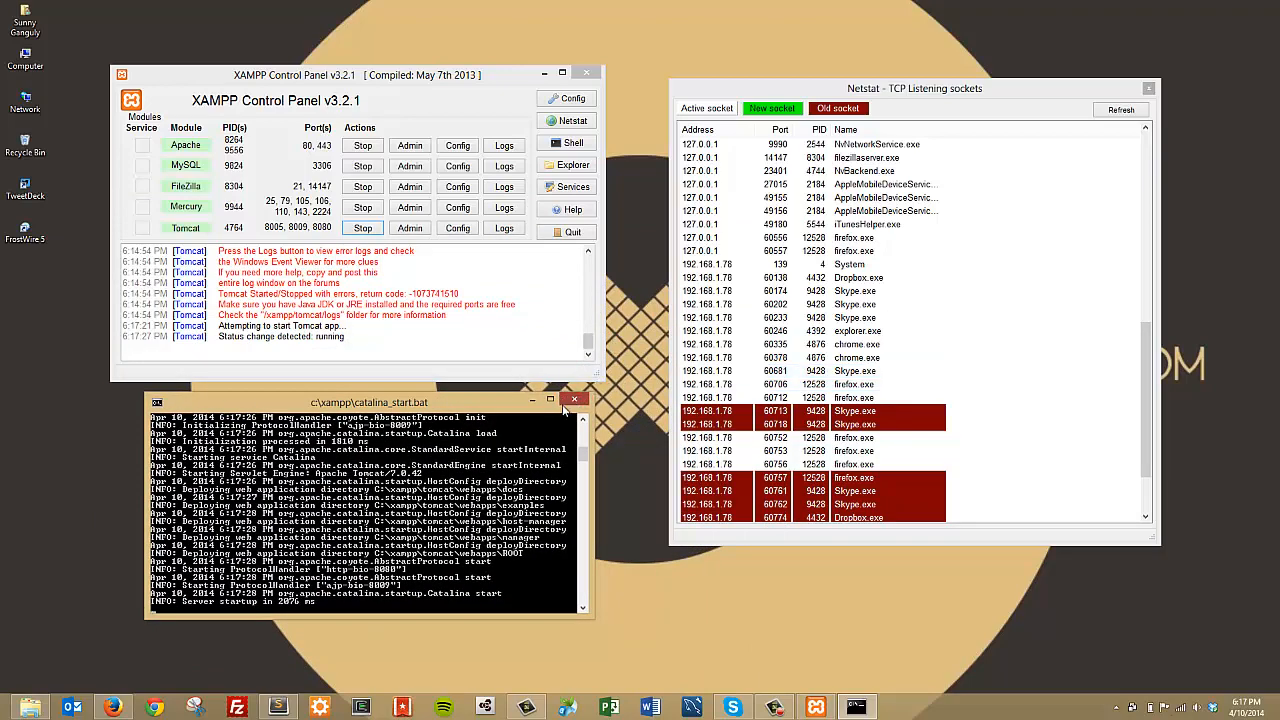
pyautogui.click(574, 399)
pyautogui.moveTo(229, 272)
pyautogui.mouseDown()
pyautogui.moveTo(466, 342)
pyautogui.moveTo(229, 272)
pyautogui.mouseUp()
pyautogui.click(305, 274)
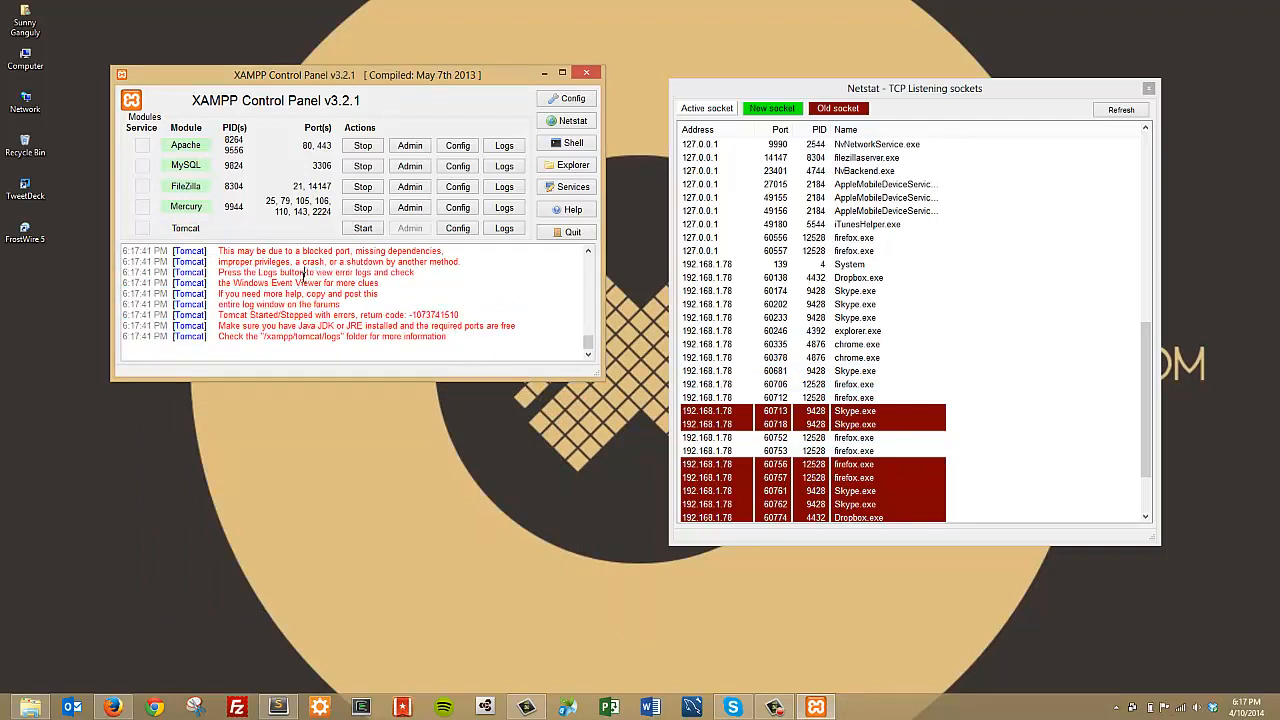
# Step: Start Tomcat again on ports 8005, 8009 and 8080, and move Netstat to the top-right corner
pyautogui.click(370, 229)
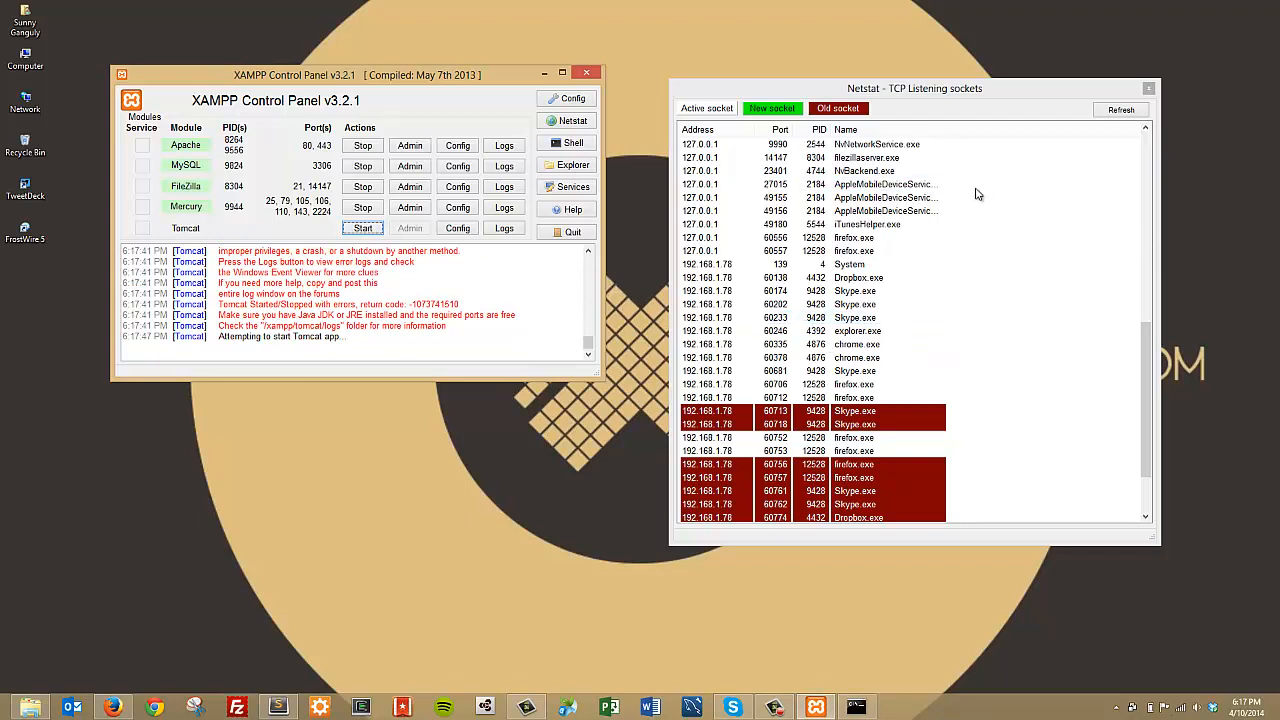
pyautogui.click(1116, 707)
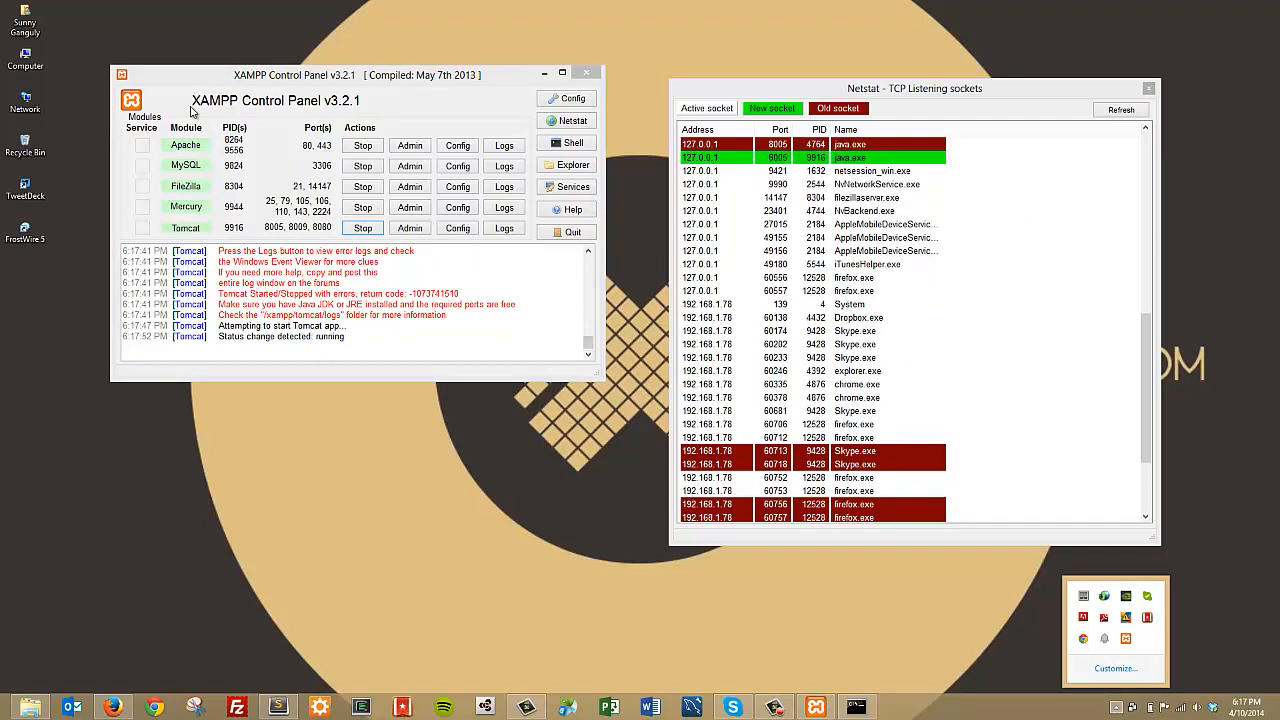
pyautogui.click(1116, 707)
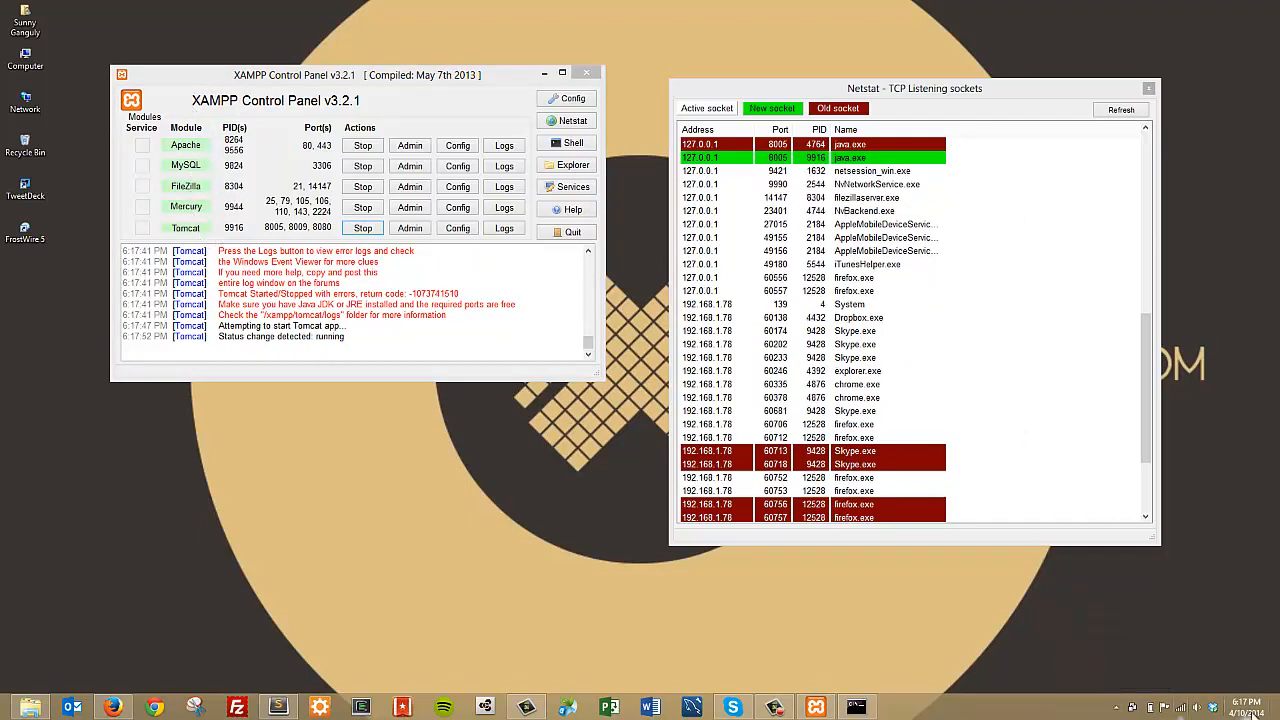
pyautogui.click(1114, 707)
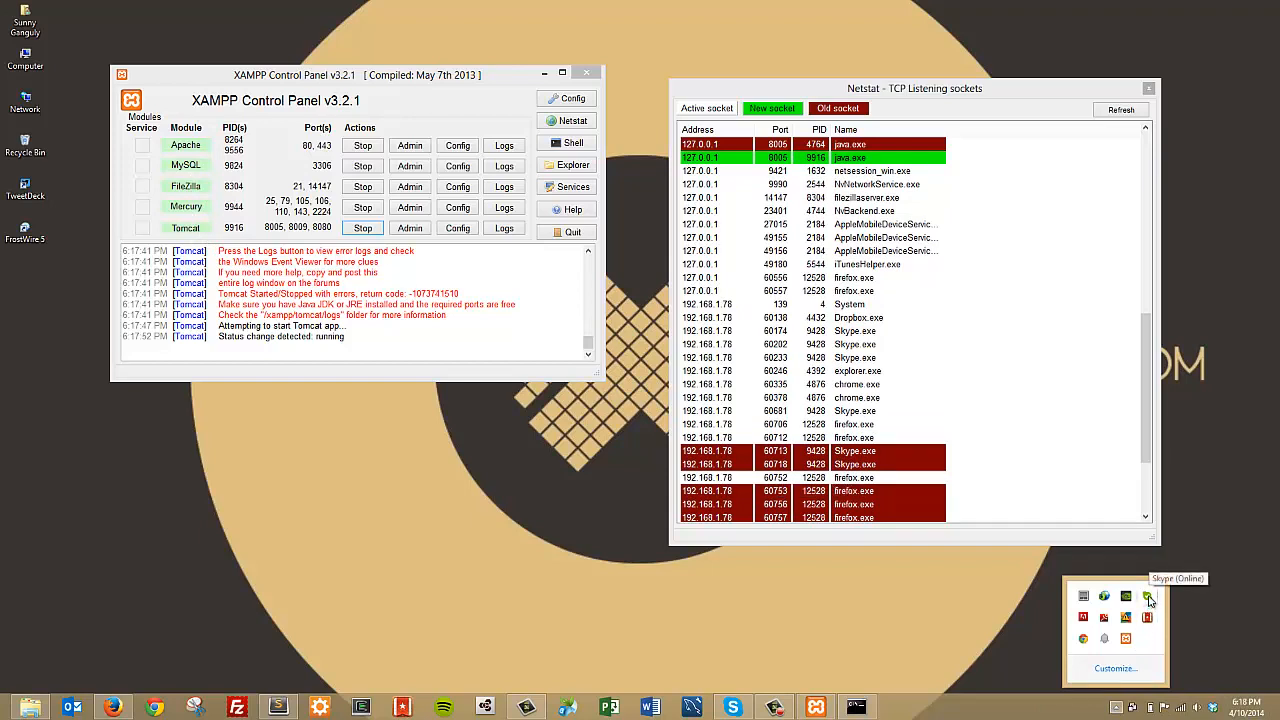
pyautogui.click(476, 468)
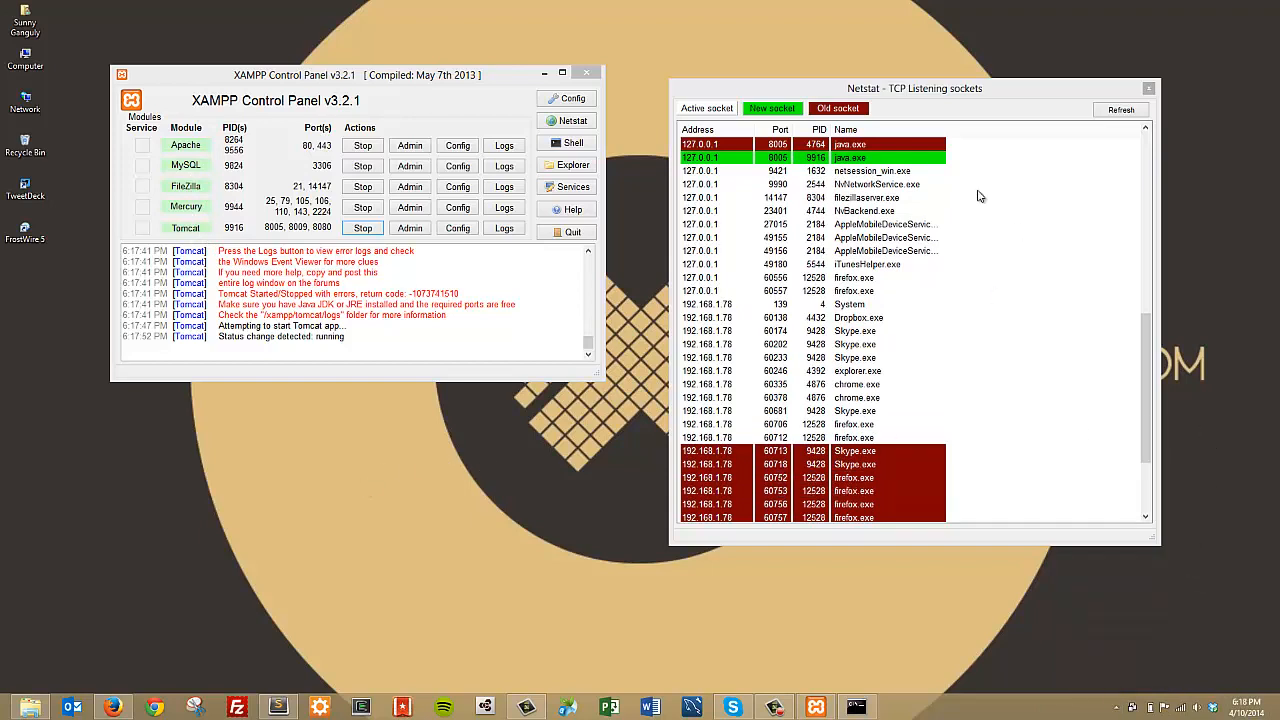
pyautogui.moveTo(925, 80); pyautogui.dragTo(1045, 2)
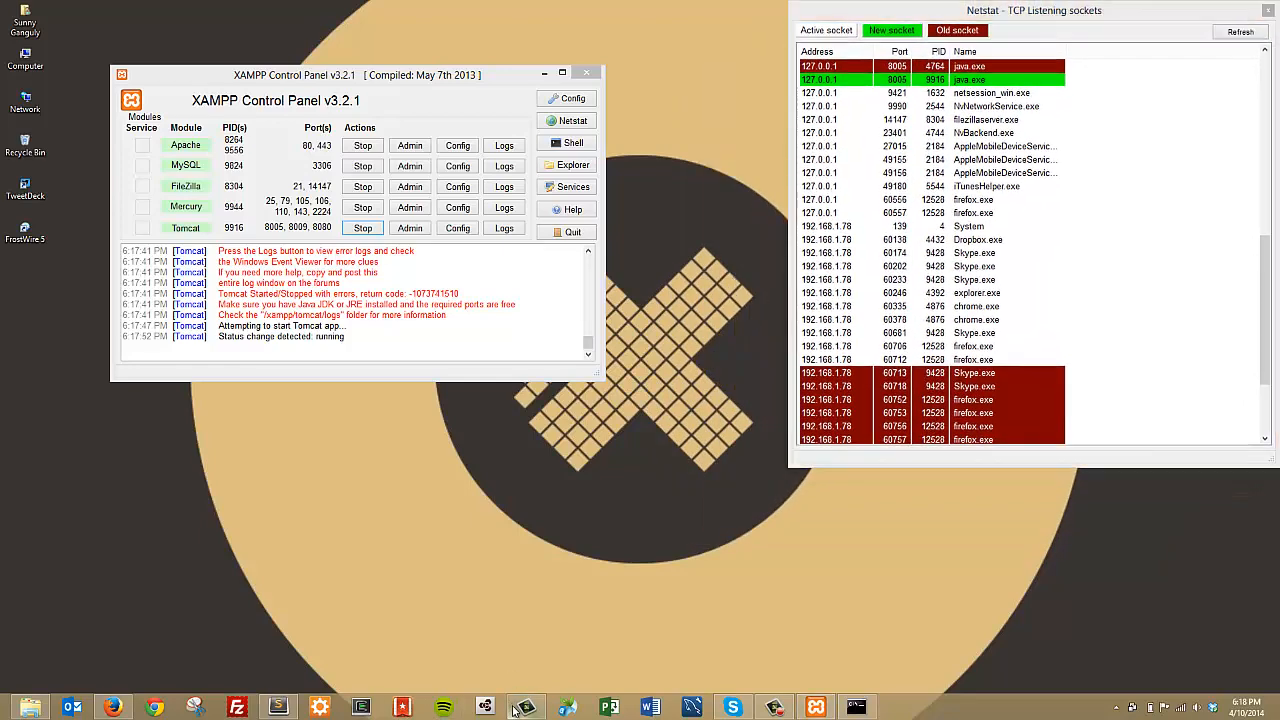
pyautogui.moveTo(526, 706)
# Step: Load localhost:8080 in a new Firefox tab to show the Apache Tomcat 7.0.42 welcome page
pyautogui.click(113, 706)
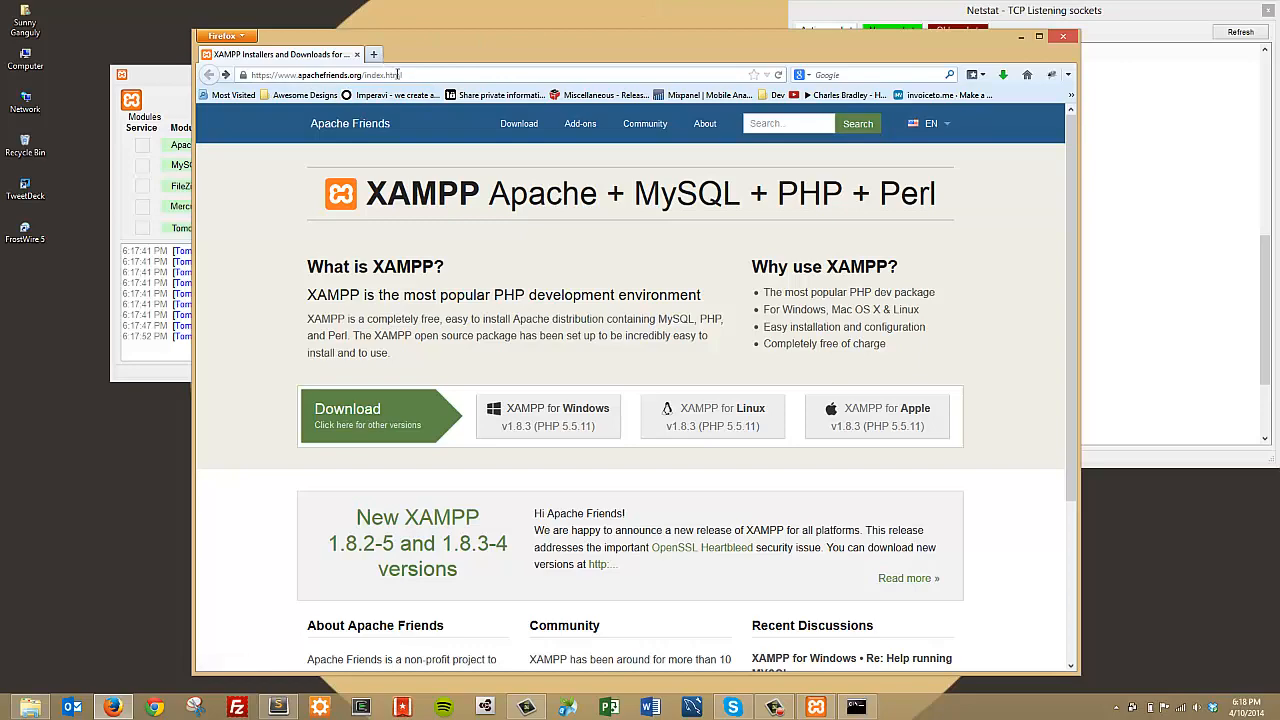
pyautogui.click(376, 55)
pyautogui.write('local')
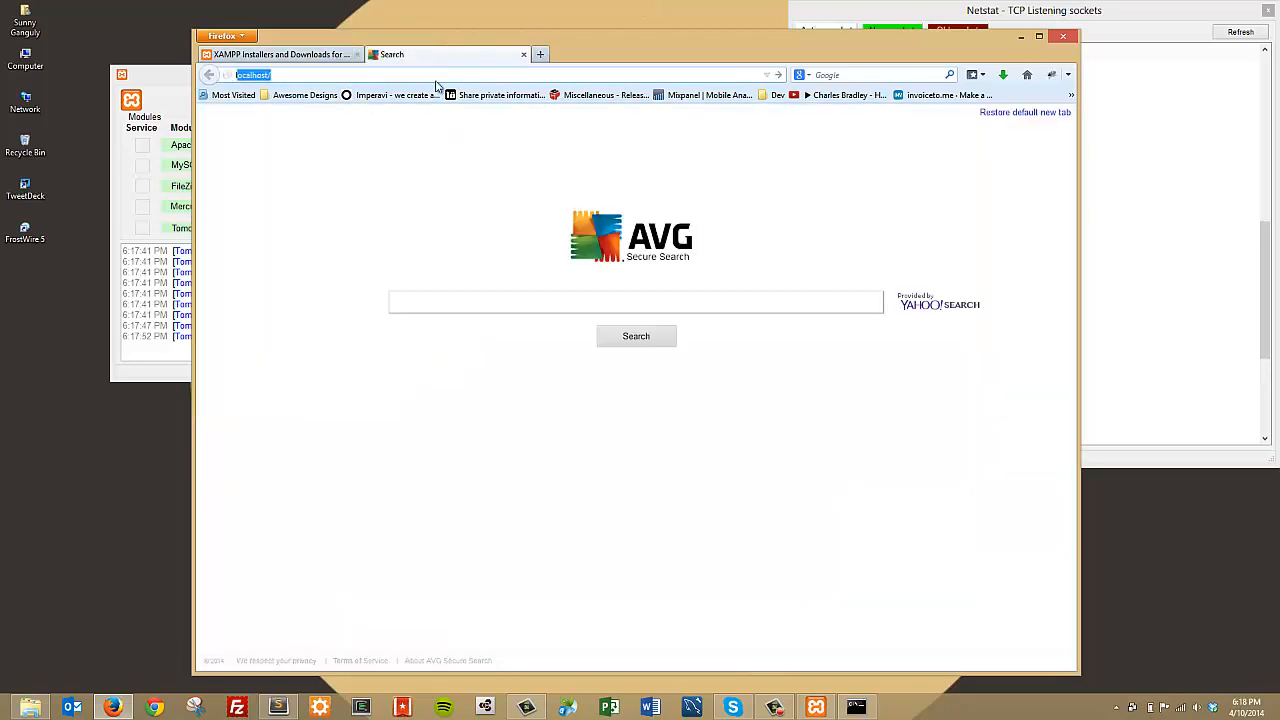
pyautogui.write('hos')
pyautogui.hotkey('ctrl', 'a')
pyautogui.write('localhost')
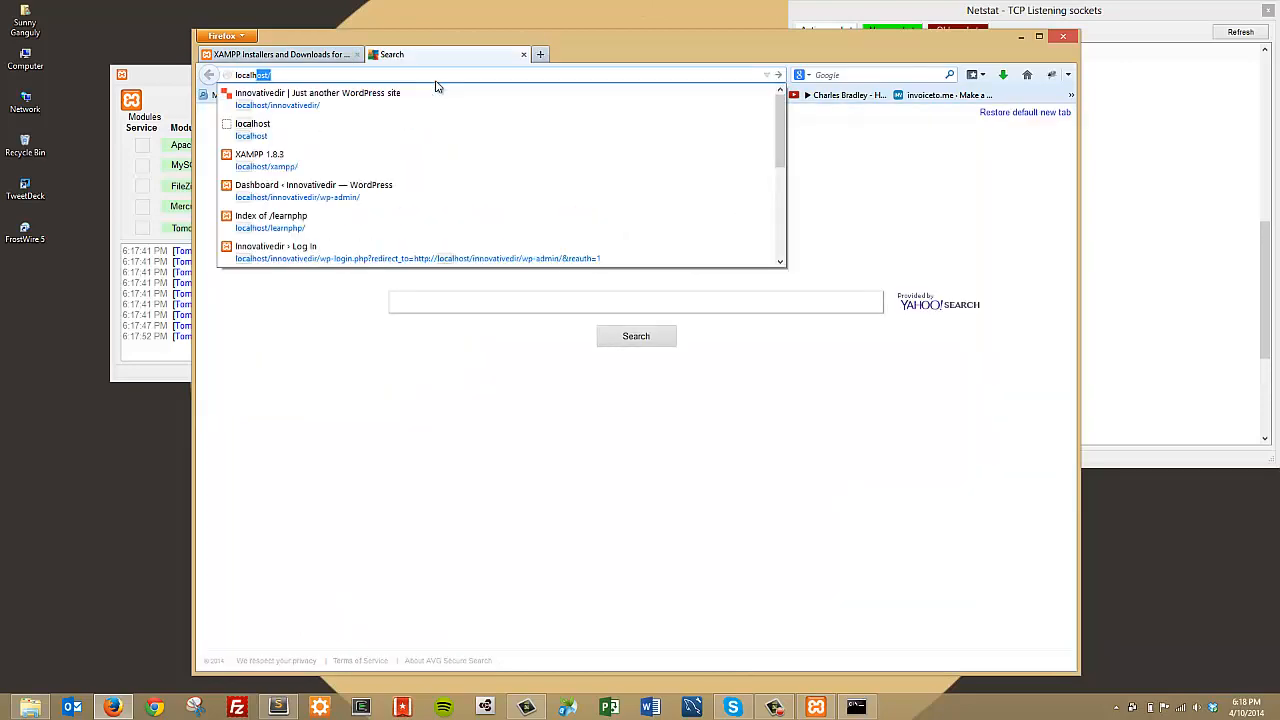
pyautogui.write(':8080')
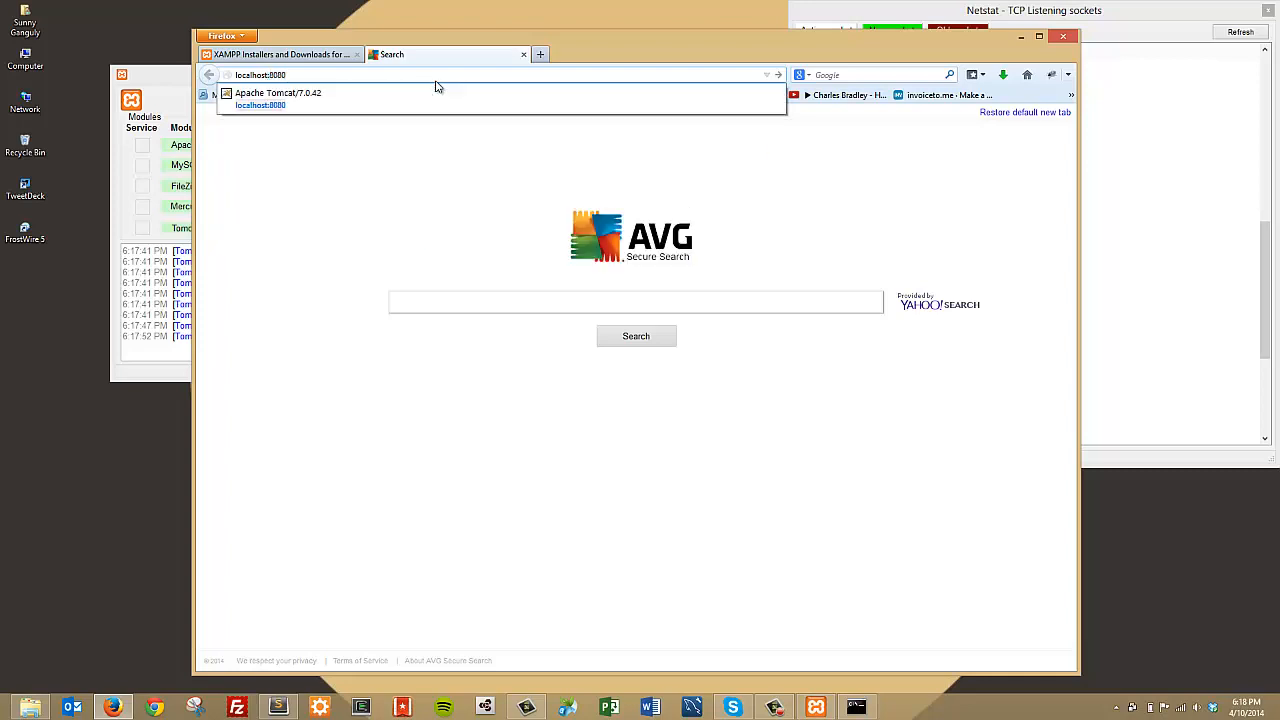
pyautogui.press('Return')
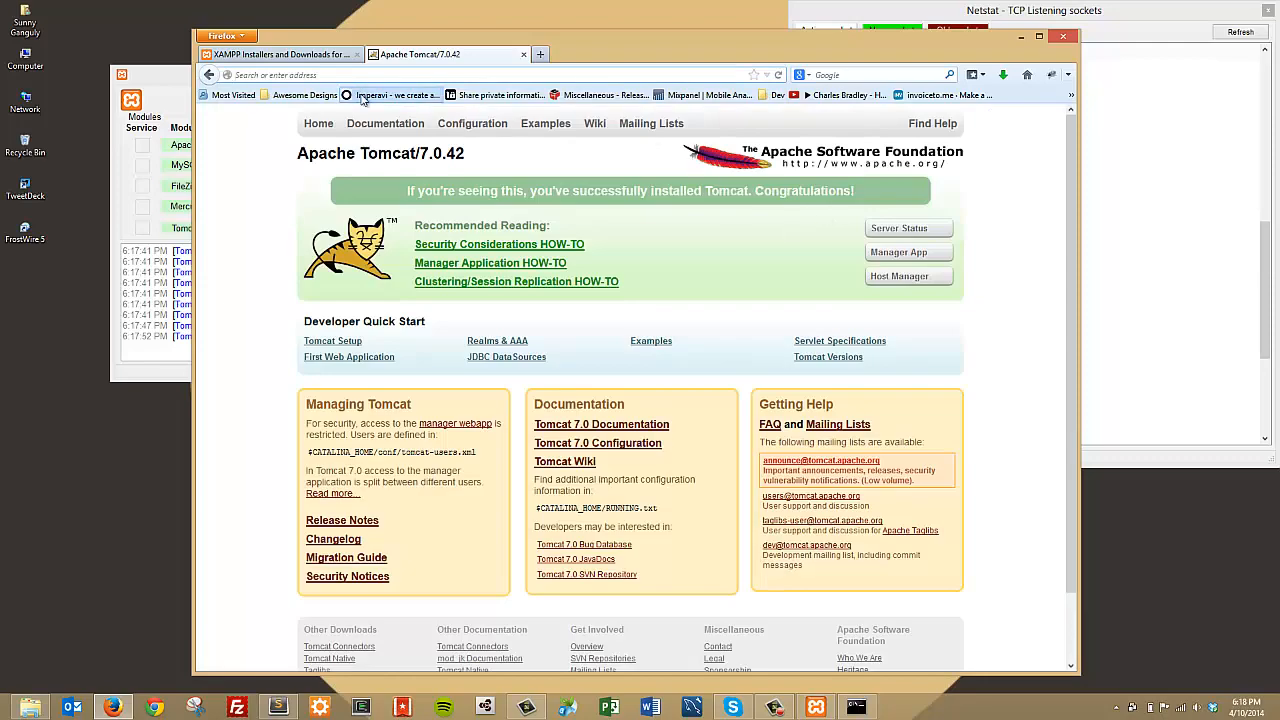
pyautogui.moveTo(607, 58); pyautogui.dragTo(636, 45)
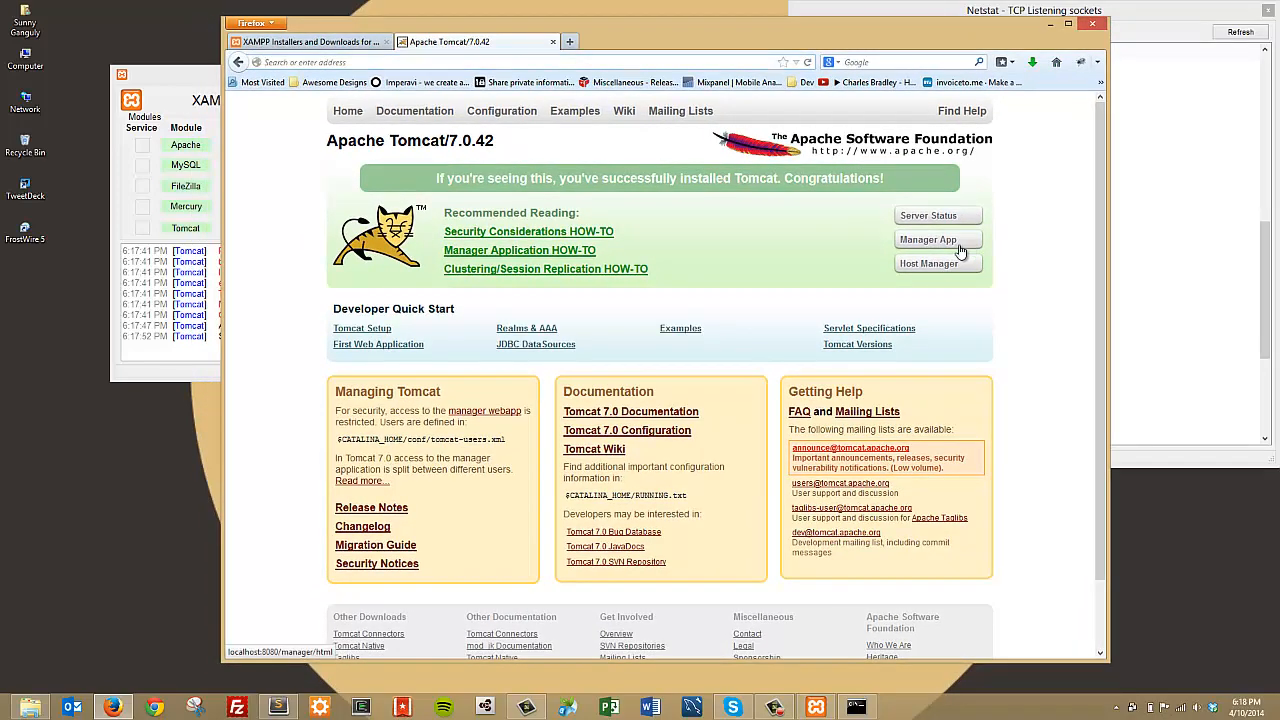
# Step: Copy the example manager-gui role and user XML from the Manager App 403 page, then go back
pyautogui.click(968, 246)
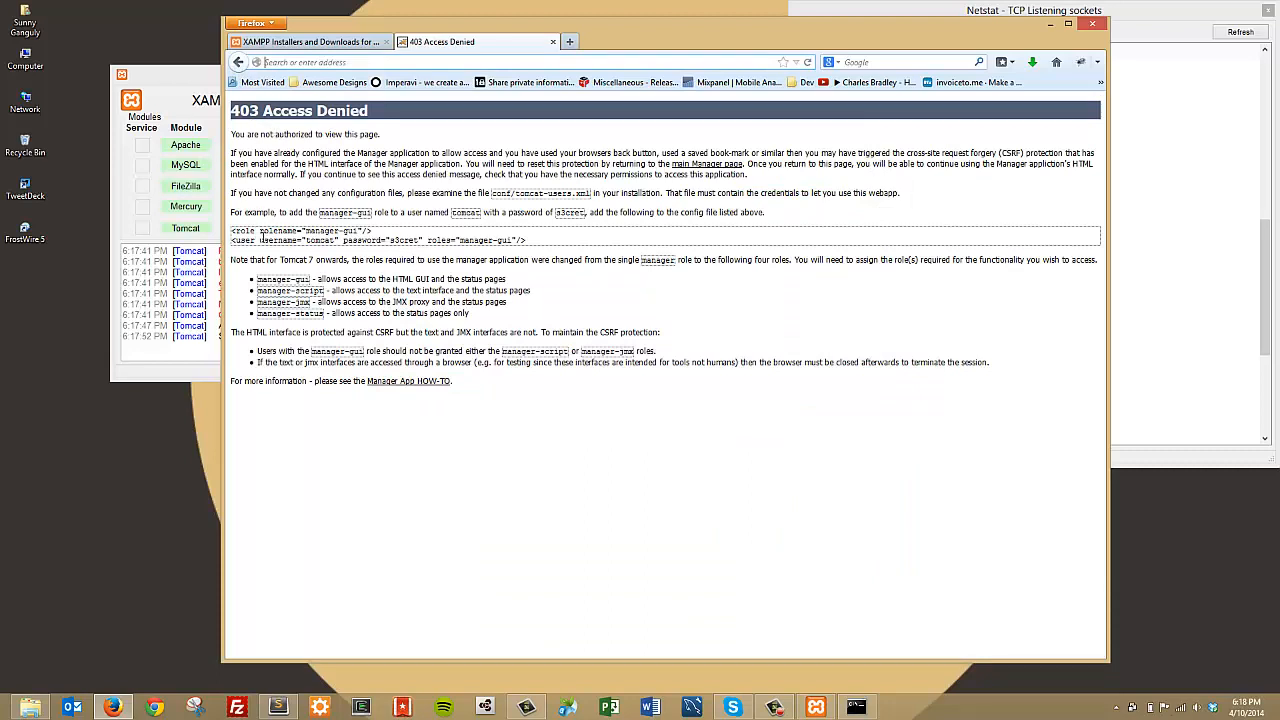
pyautogui.moveTo(233, 231); pyautogui.dragTo(520, 242)
pyautogui.rightClick(508, 238)
pyautogui.click(520, 250)
pyautogui.click(482, 243)
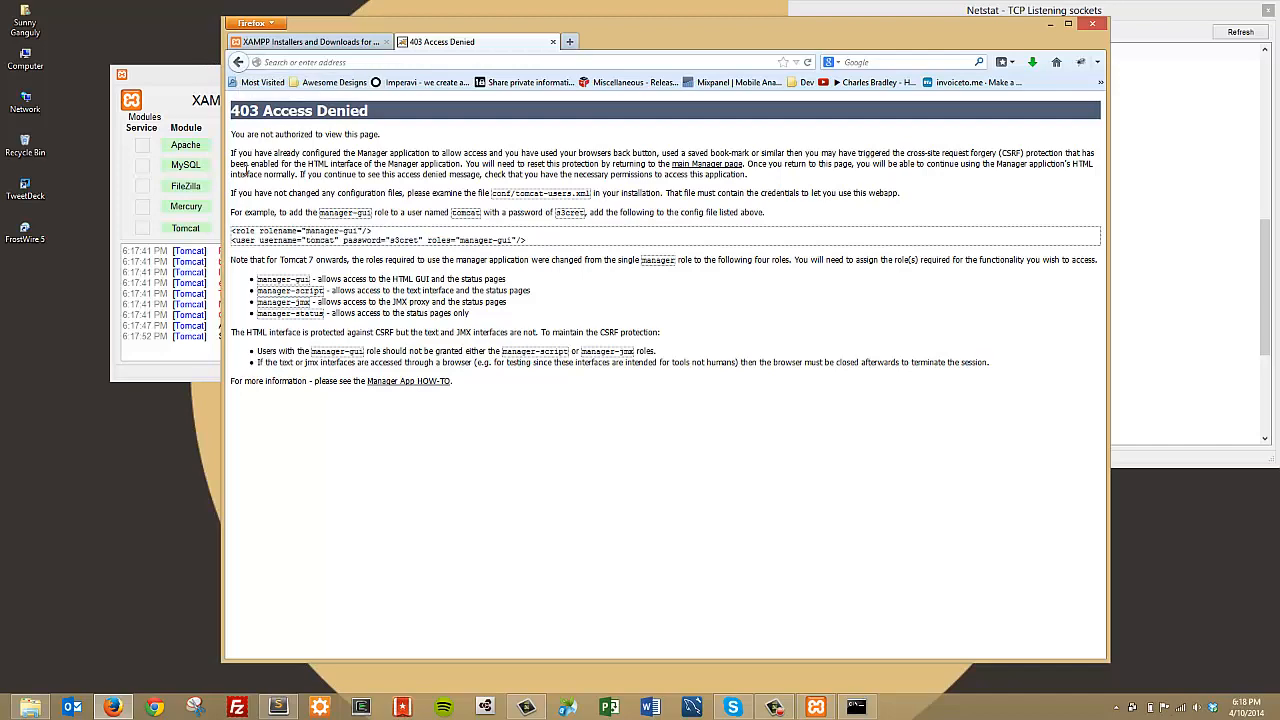
pyautogui.click(238, 62)
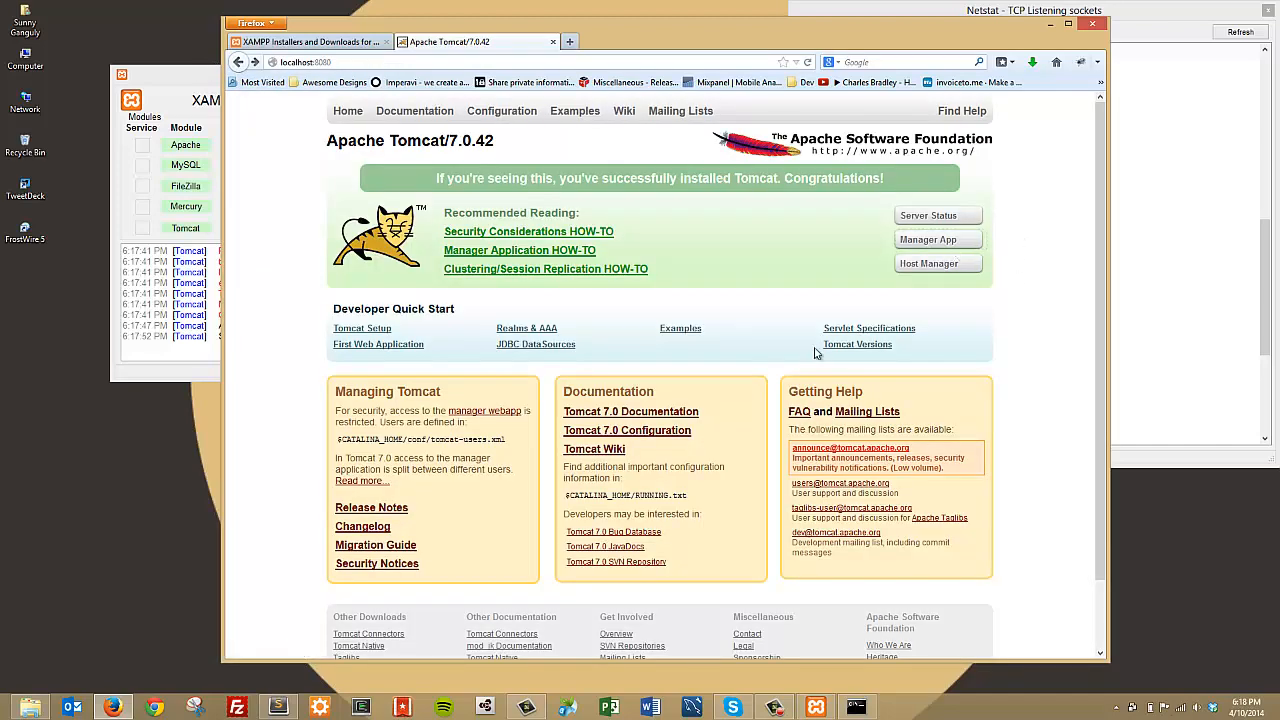
pyautogui.click(30, 706)
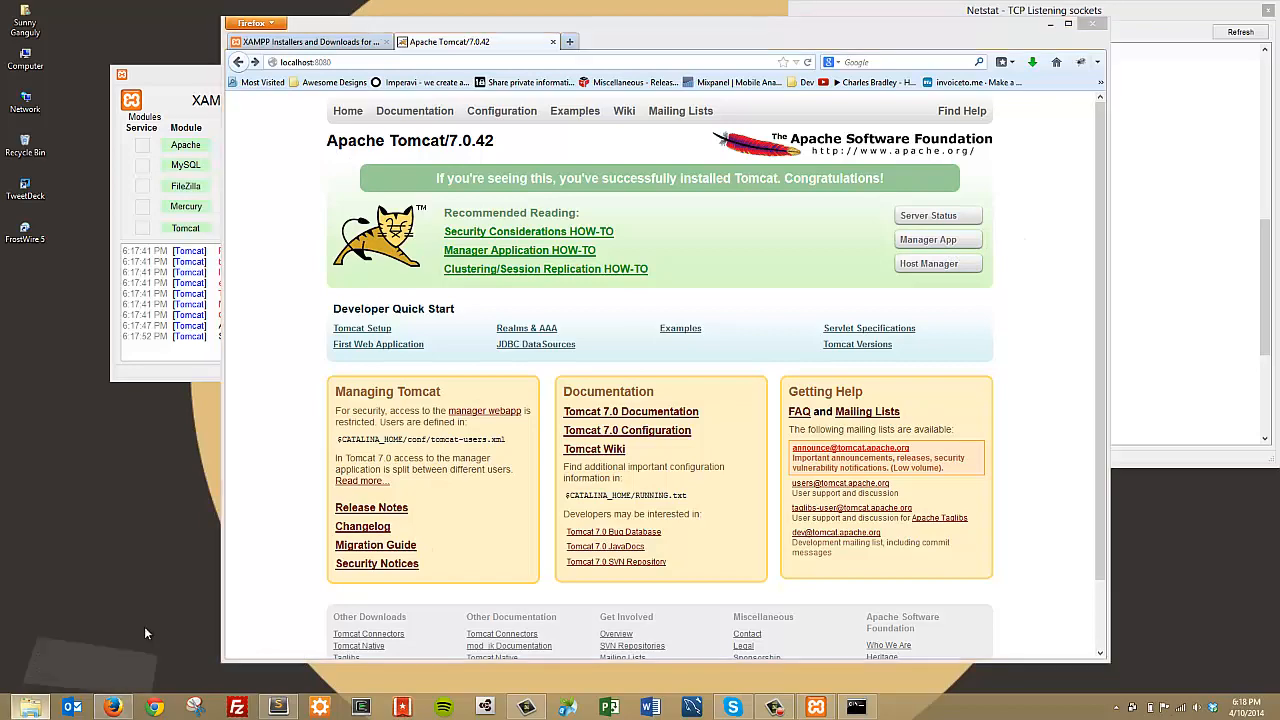
# Step: Browse to C:\xampp\tomcat\conf, select tomcat-users.xml, and bring up Sublime Text
pyautogui.moveTo(310, 197); pyautogui.dragTo(352, 213)
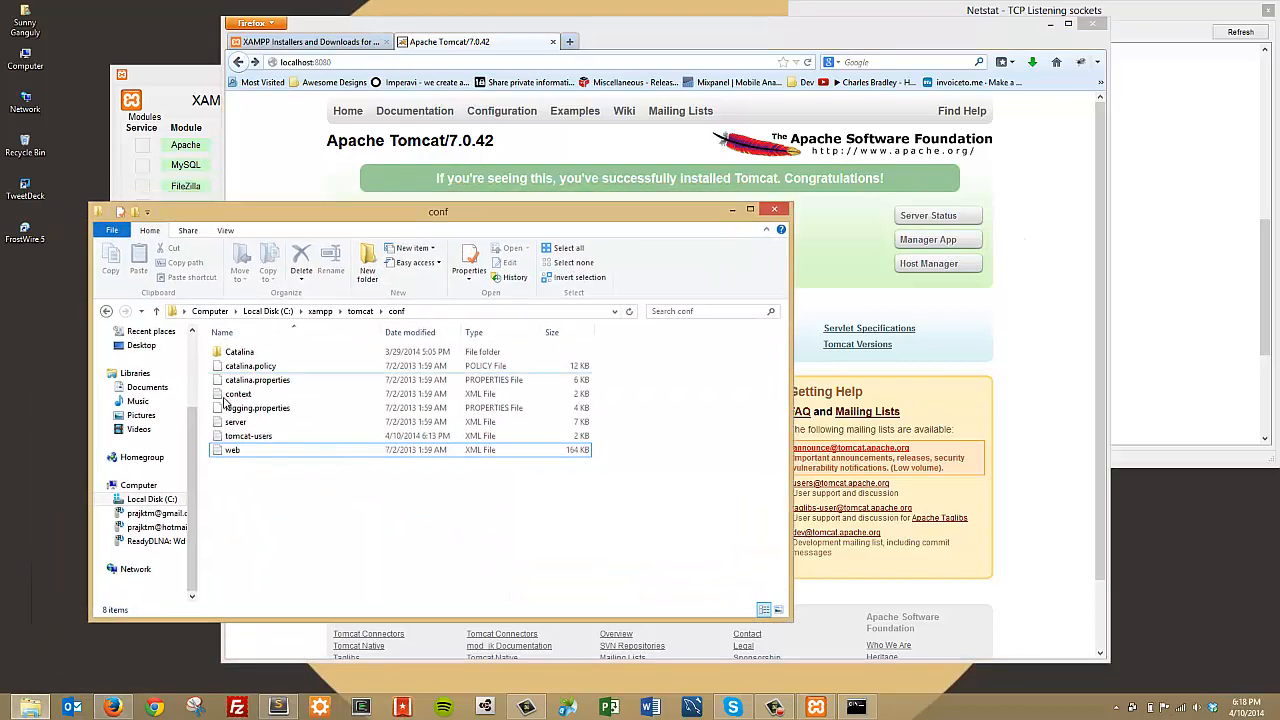
pyautogui.click(155, 500)
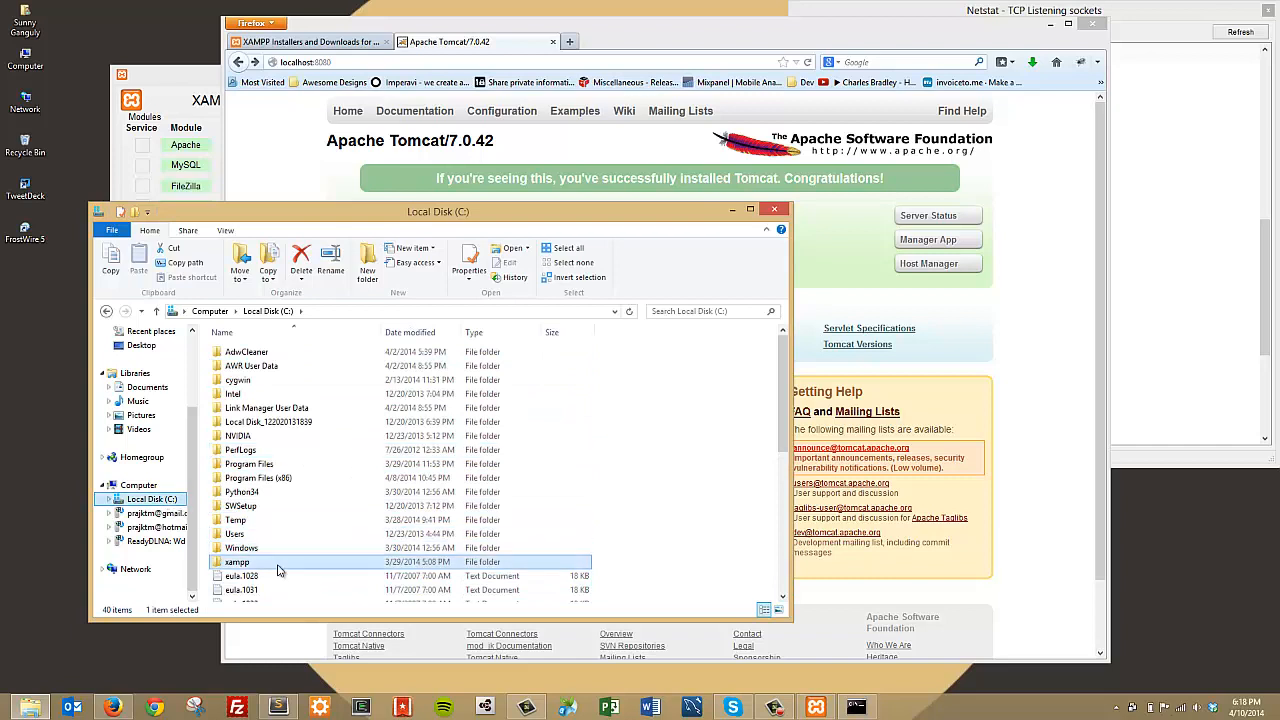
pyautogui.doubleClick(237, 561)
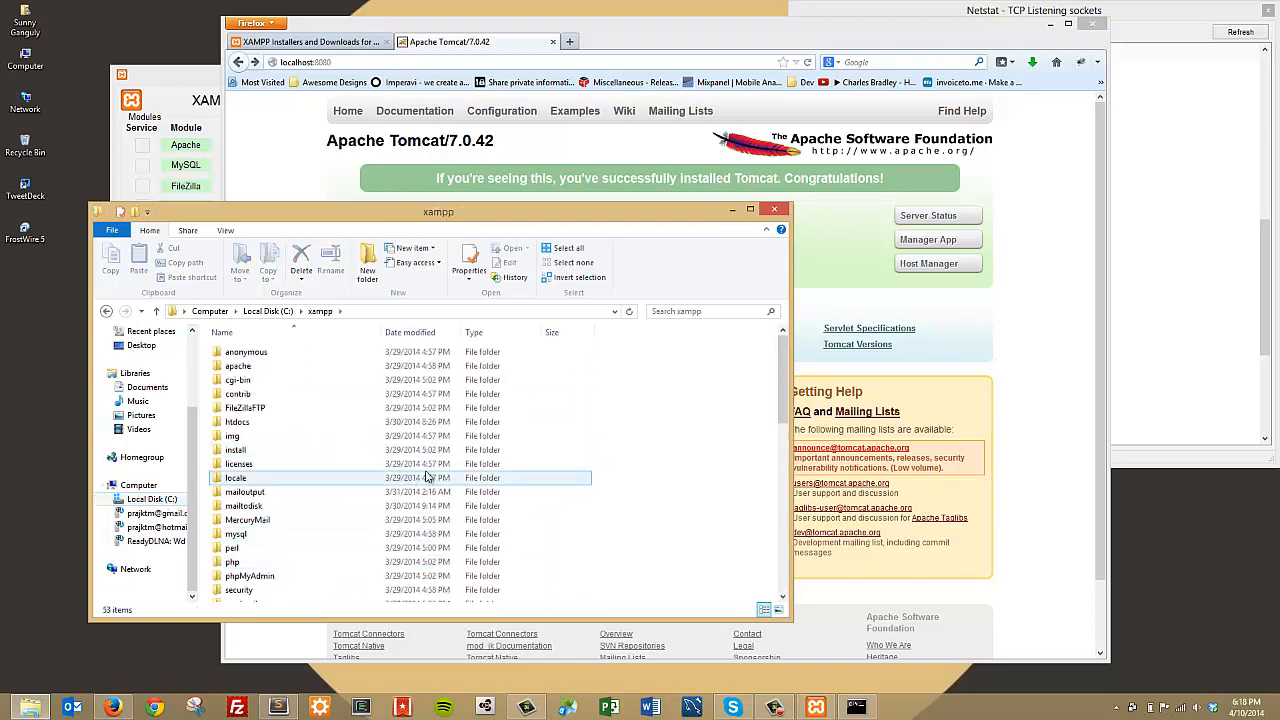
pyautogui.moveTo(785, 366); pyautogui.dragTo(786, 428)
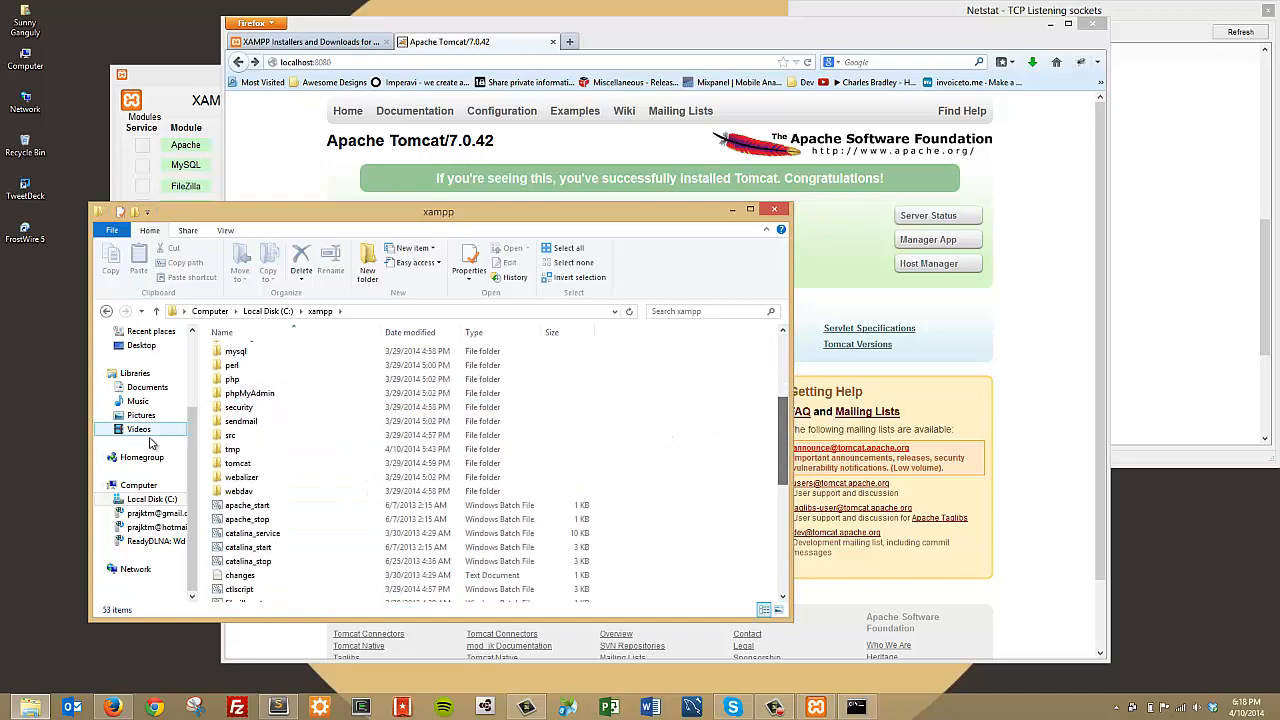
pyautogui.doubleClick(262, 465)
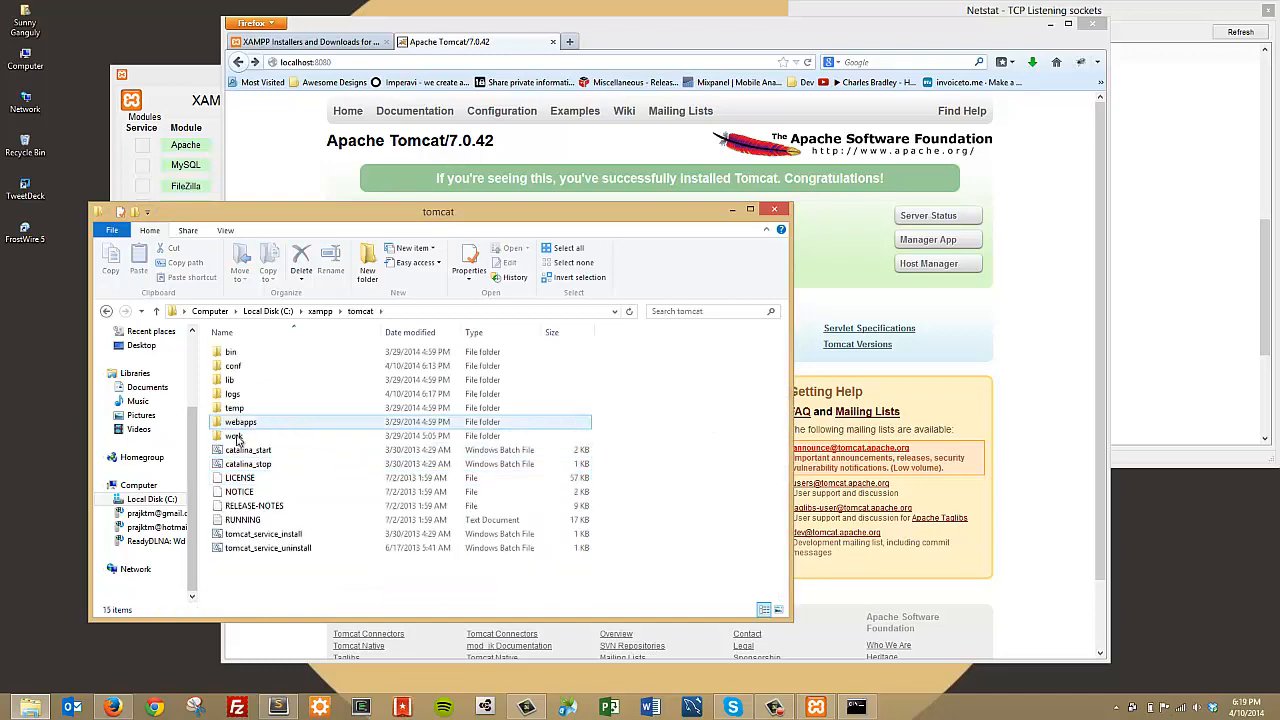
pyautogui.doubleClick(250, 366)
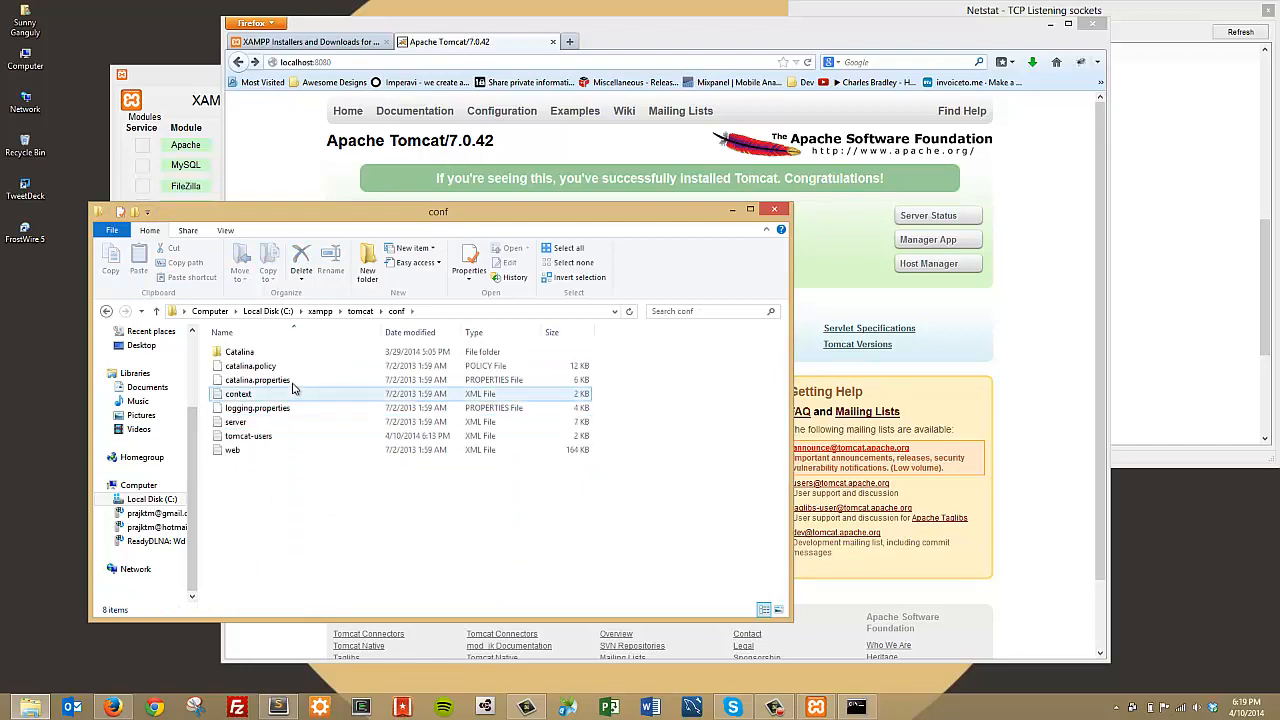
pyautogui.click(278, 438)
pyautogui.moveTo(294, 216); pyautogui.dragTo(249, 248)
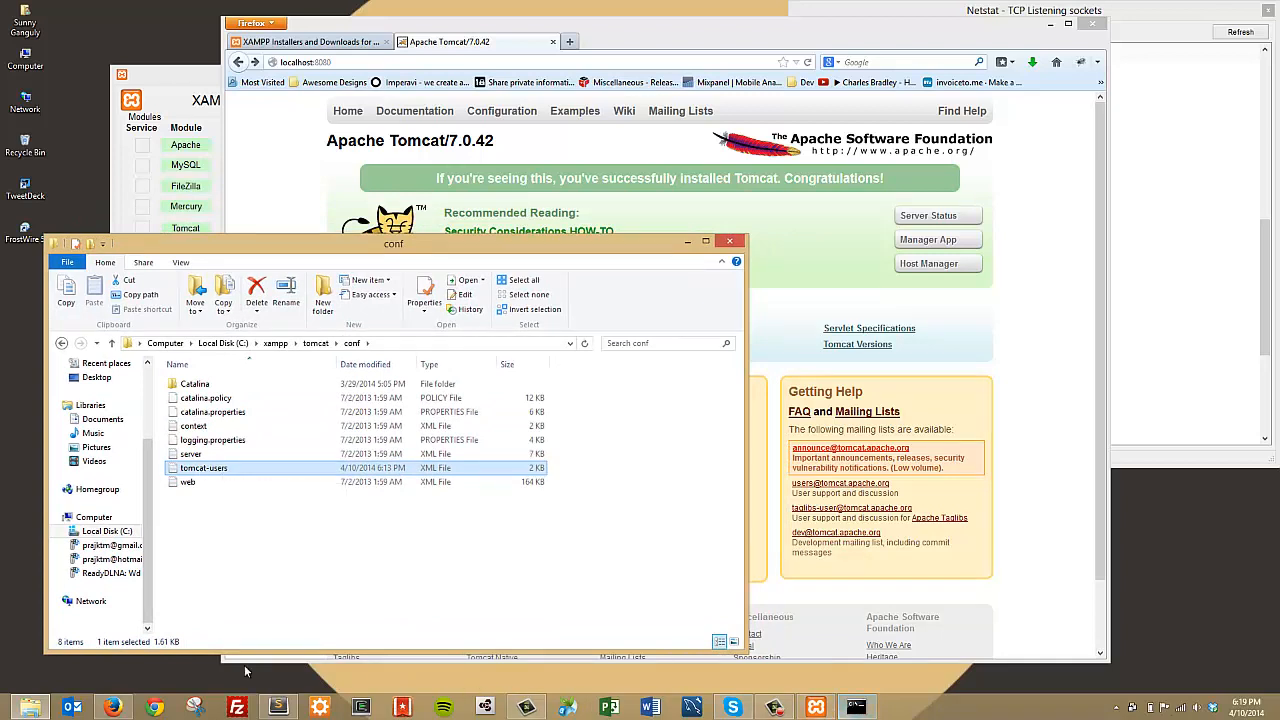
pyautogui.click(279, 707)
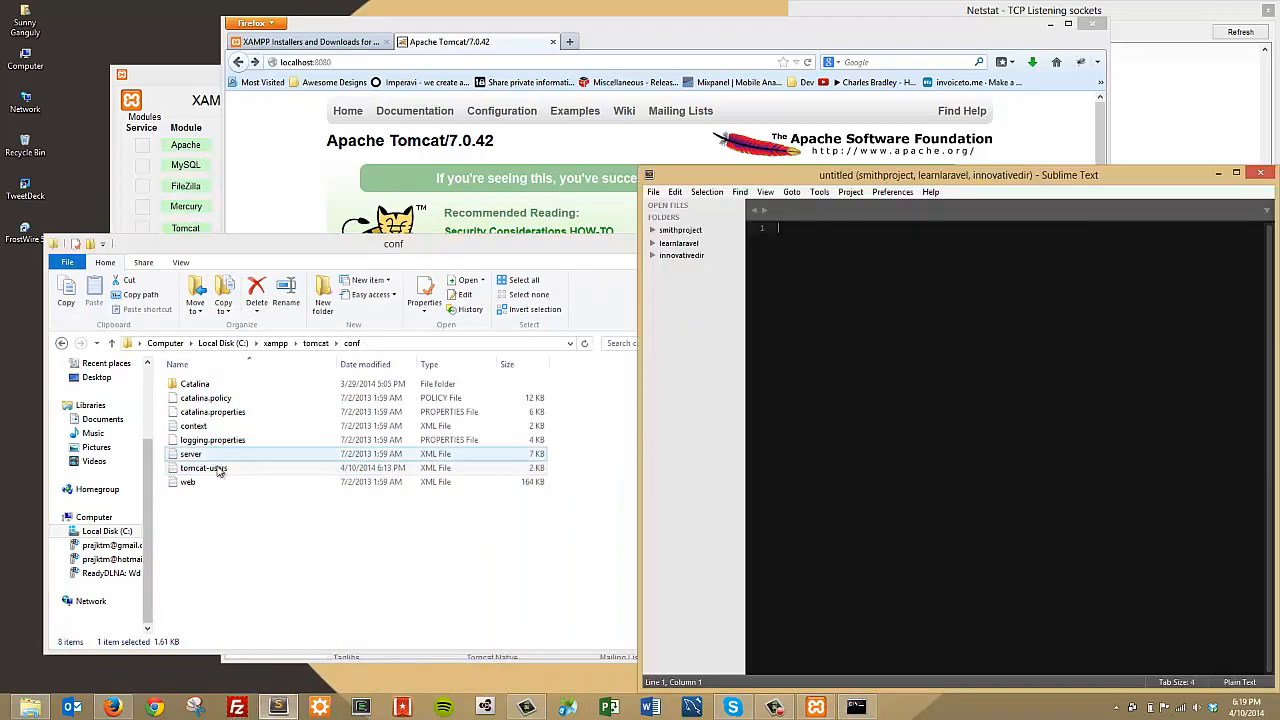
# Step: Open tomcat-users.xml in Sublime Text and replace the old role/user lines with the copied manager-gui snippet
pyautogui.moveTo(204, 468); pyautogui.dragTo(832, 213)
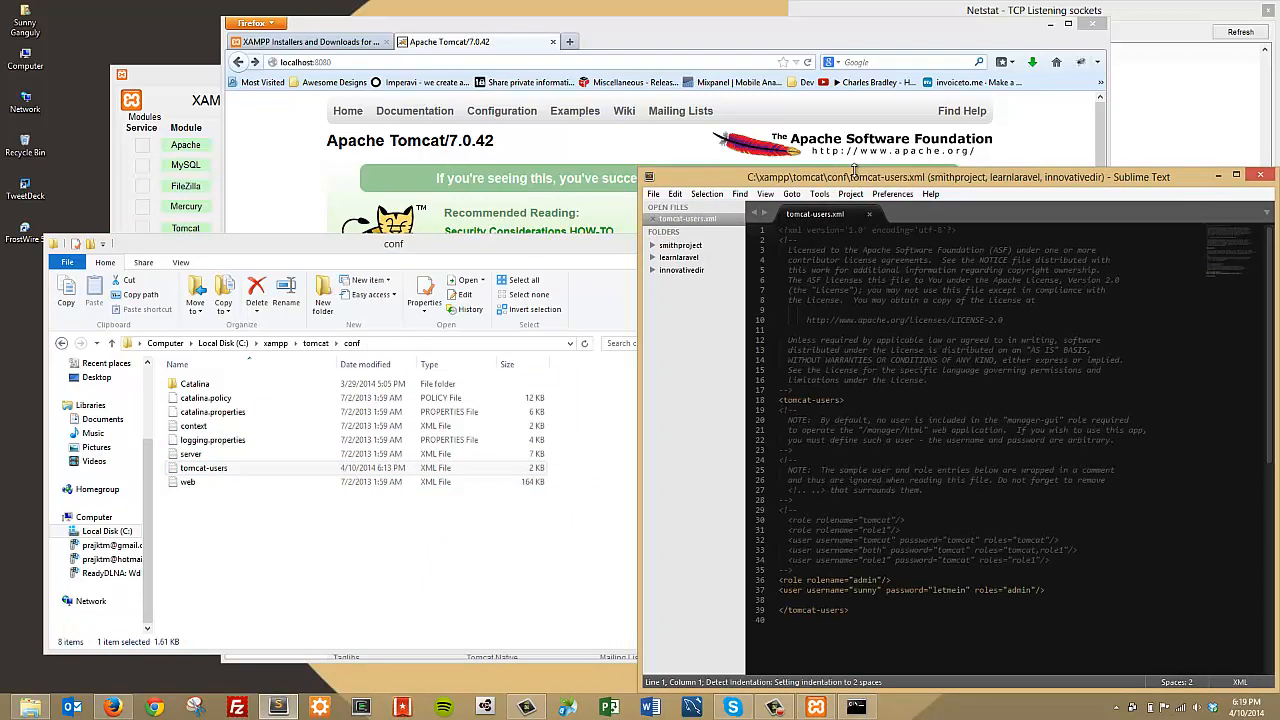
pyautogui.moveTo(840, 168)
pyautogui.mouseDown()
pyautogui.moveTo(840, 118)
pyautogui.moveTo(841, 175)
pyautogui.mouseUp()
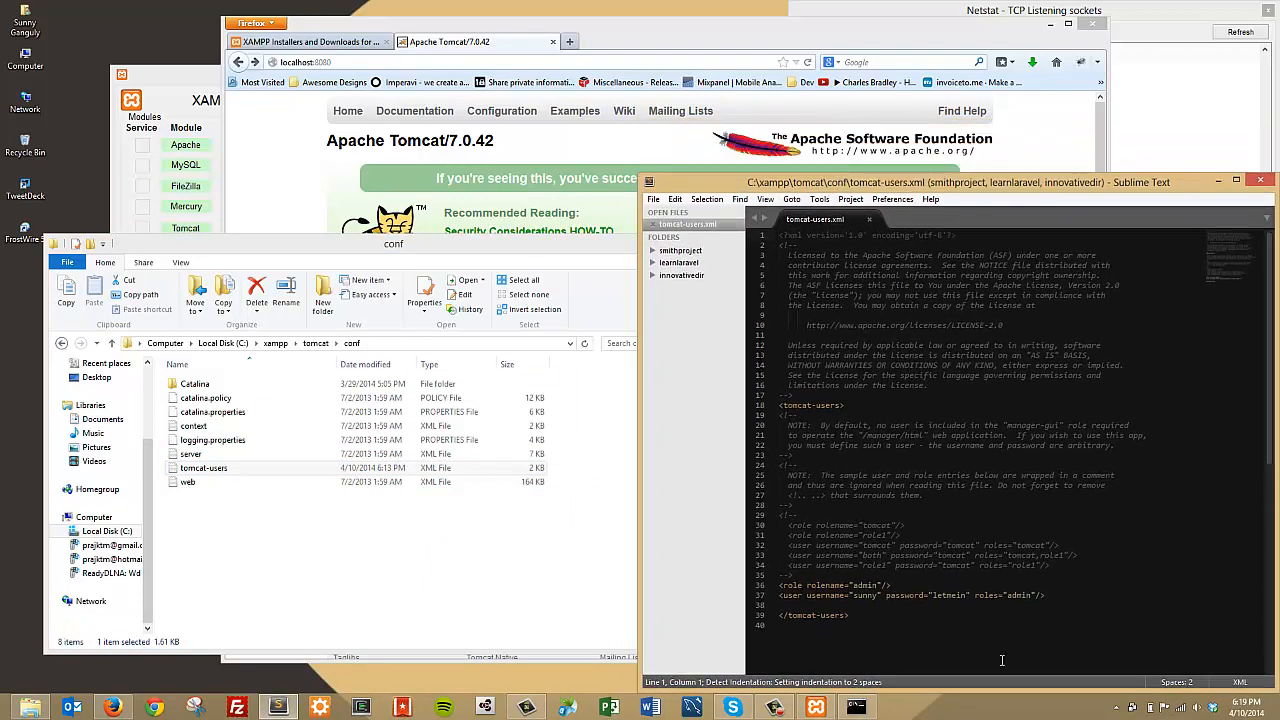
pyautogui.moveTo(1060, 600); pyautogui.dragTo(776, 585)
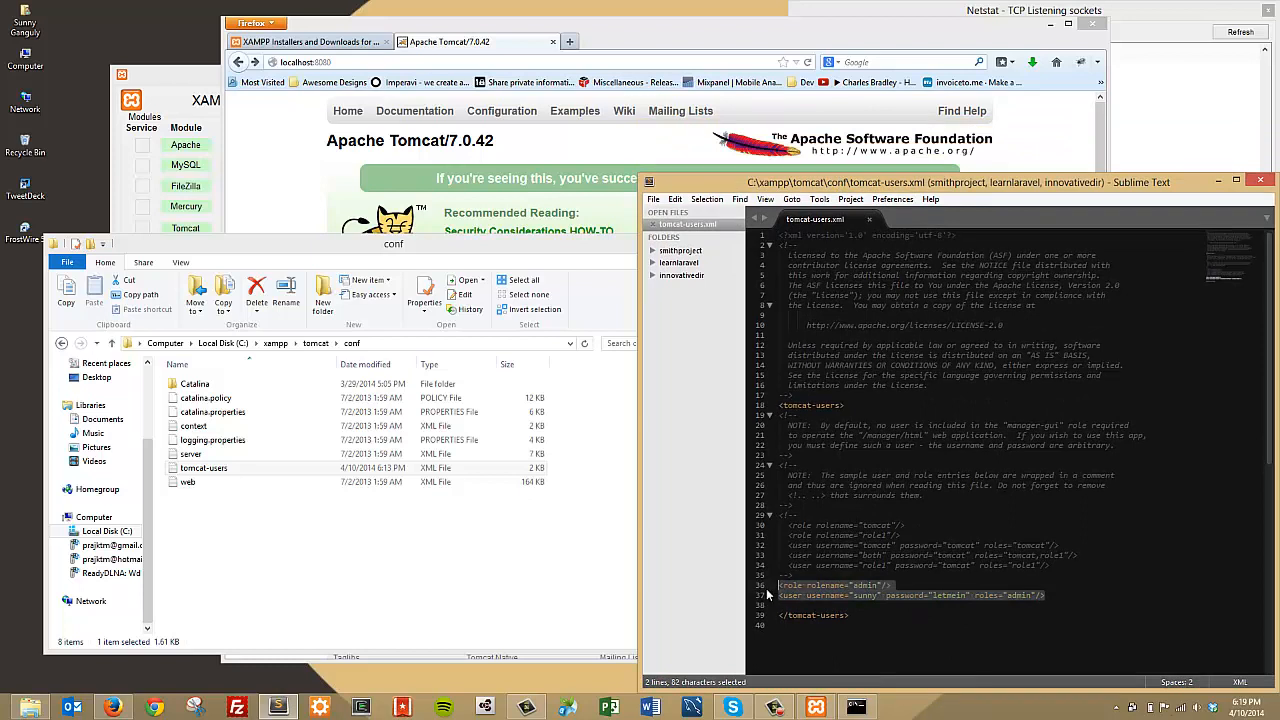
pyautogui.press('BackSpace')
pyautogui.hotkey('ctrl', 'v')
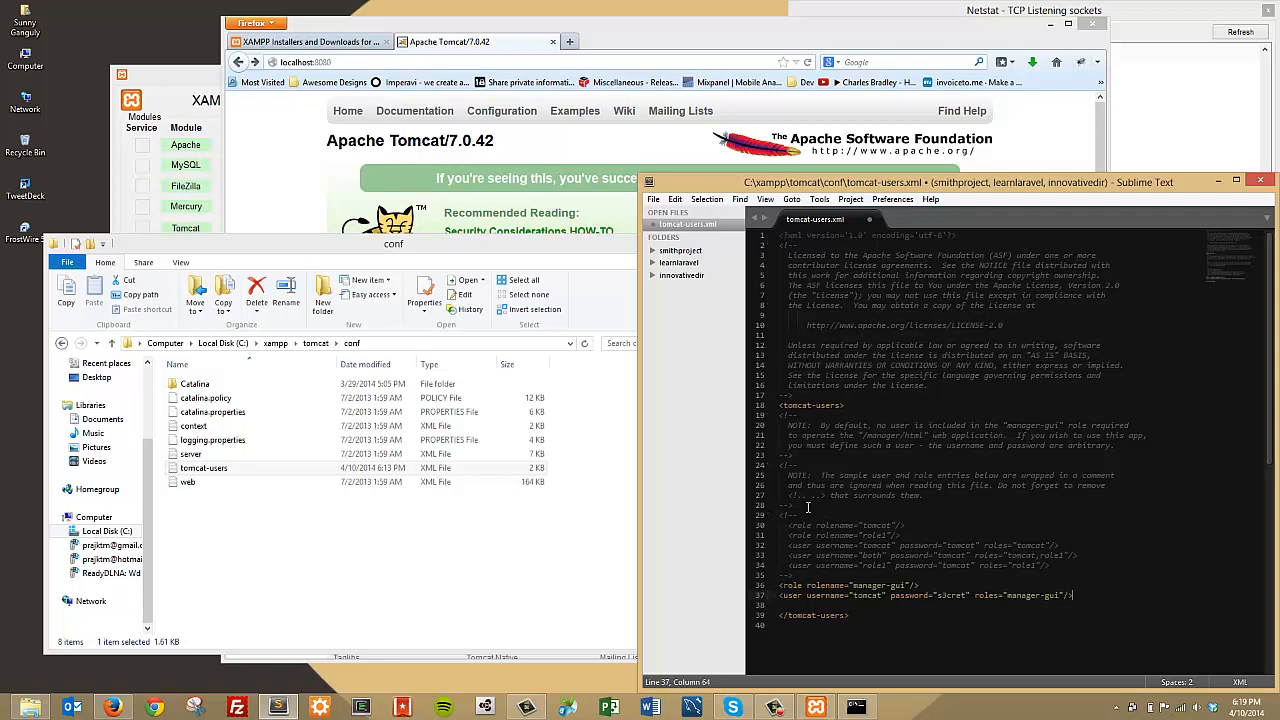
# Step: Change the user entry's password and save tomcat-users.xml
pyautogui.moveTo(780, 595); pyautogui.dragTo(1096, 593)
pyautogui.click(971, 601)
pyautogui.moveTo(967, 597); pyautogui.dragTo(941, 595)
pyautogui.write('letmein')
pyautogui.hotkey('ctrl', 's')
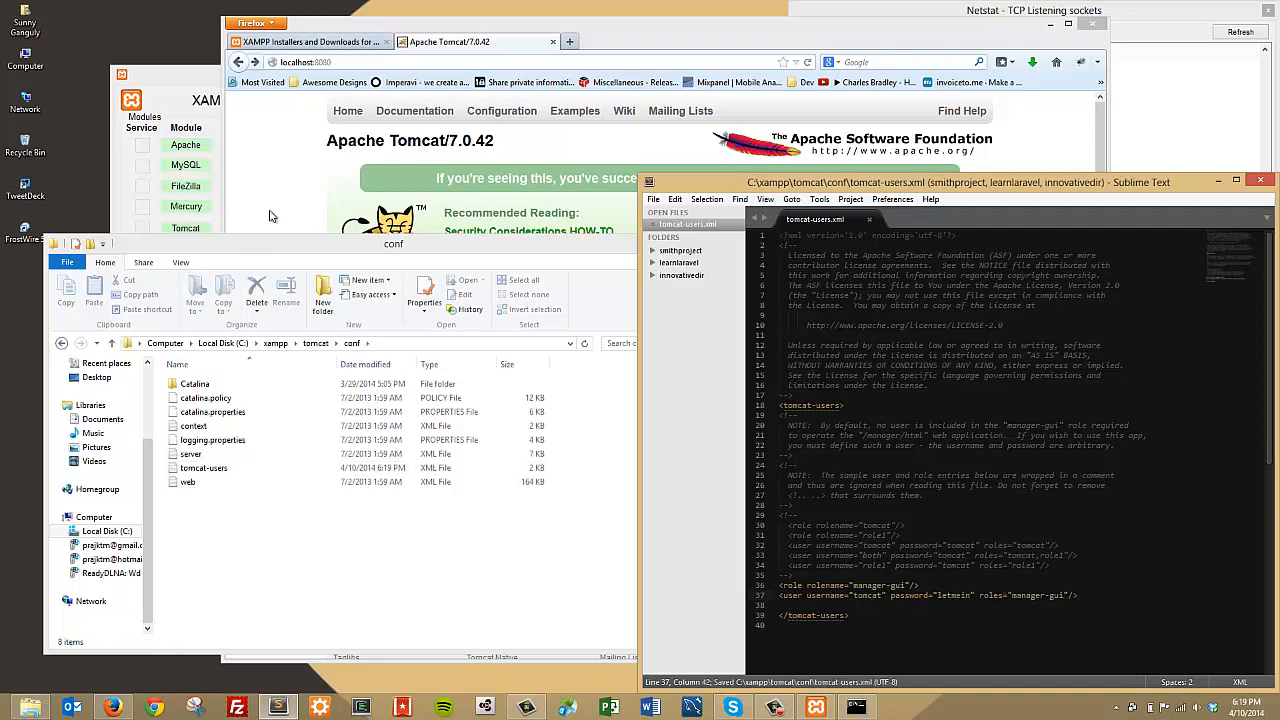
pyautogui.click(204, 84)
pyautogui.click(1081, 556)
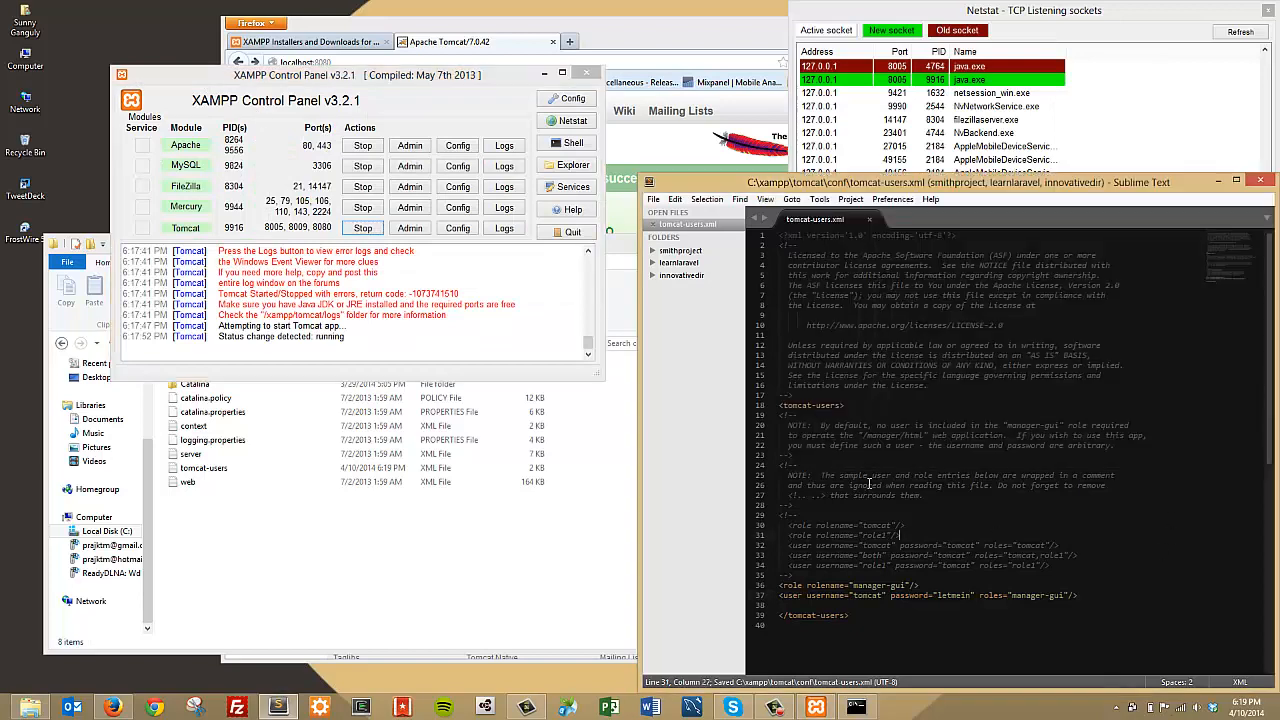
# Step: Stop and restart Tomcat in XAMPP Control Panel, then return to the localhost:8080 tab in Firefox
pyautogui.click(362, 228)
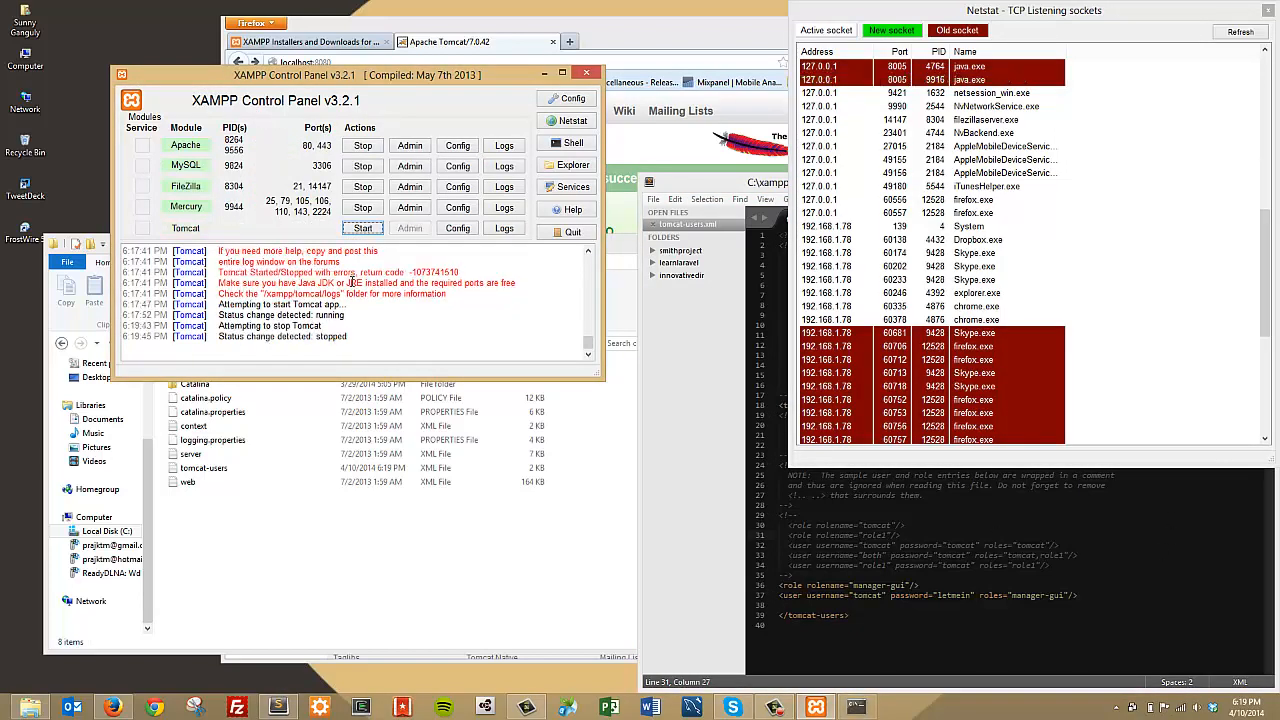
pyautogui.click(362, 228)
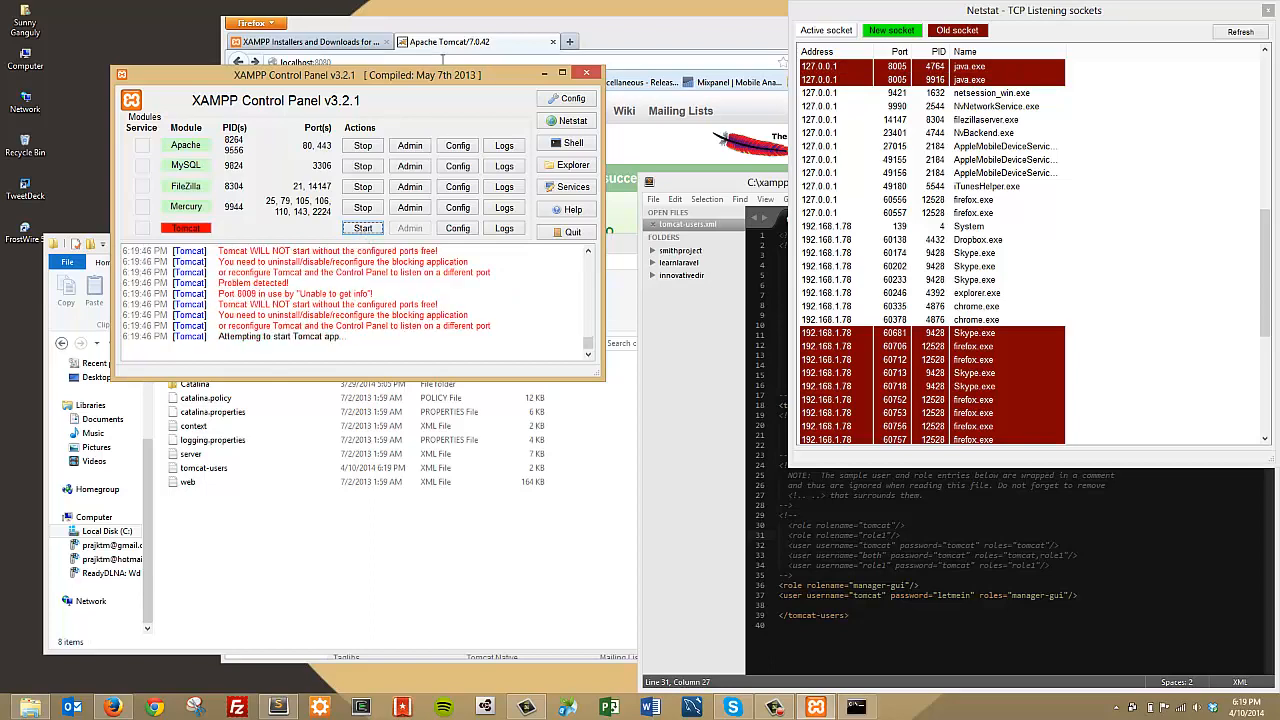
pyautogui.click(452, 42)
pyautogui.click(428, 62)
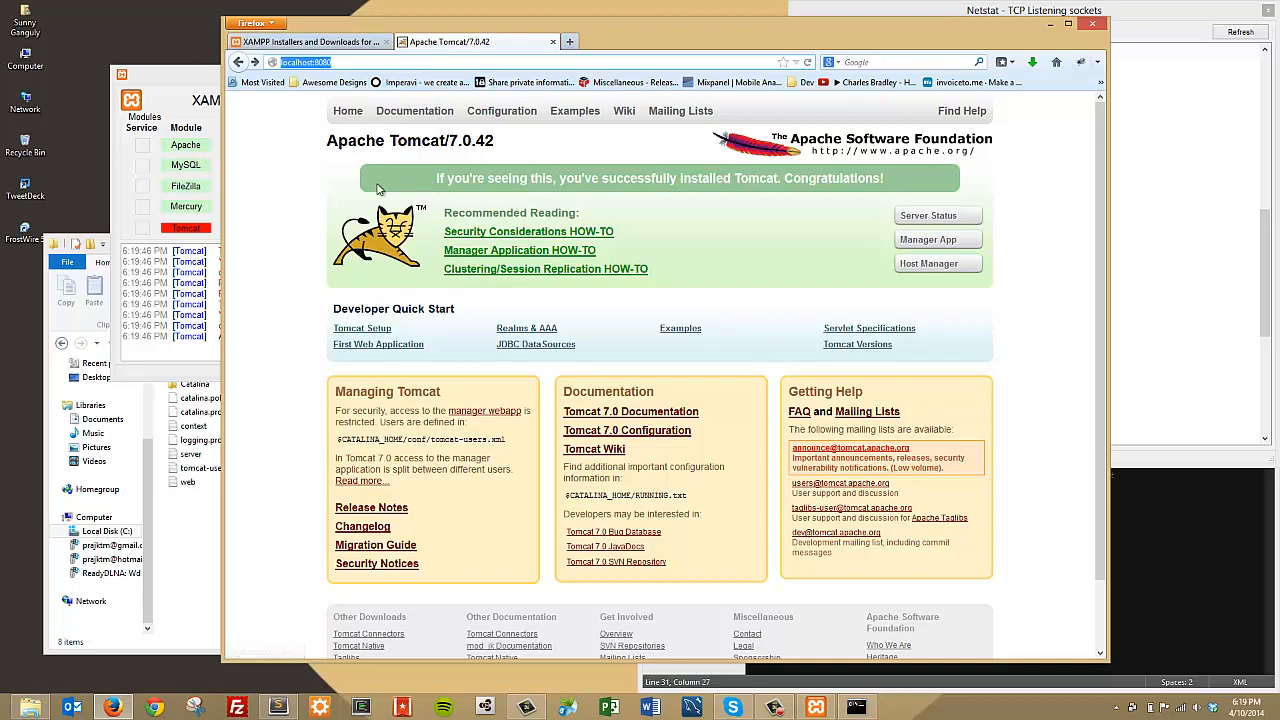
# Step: Log in to the Tomcat Manager App with the tomcat-users.xml credentials, declining to save the password
pyautogui.press('Return')
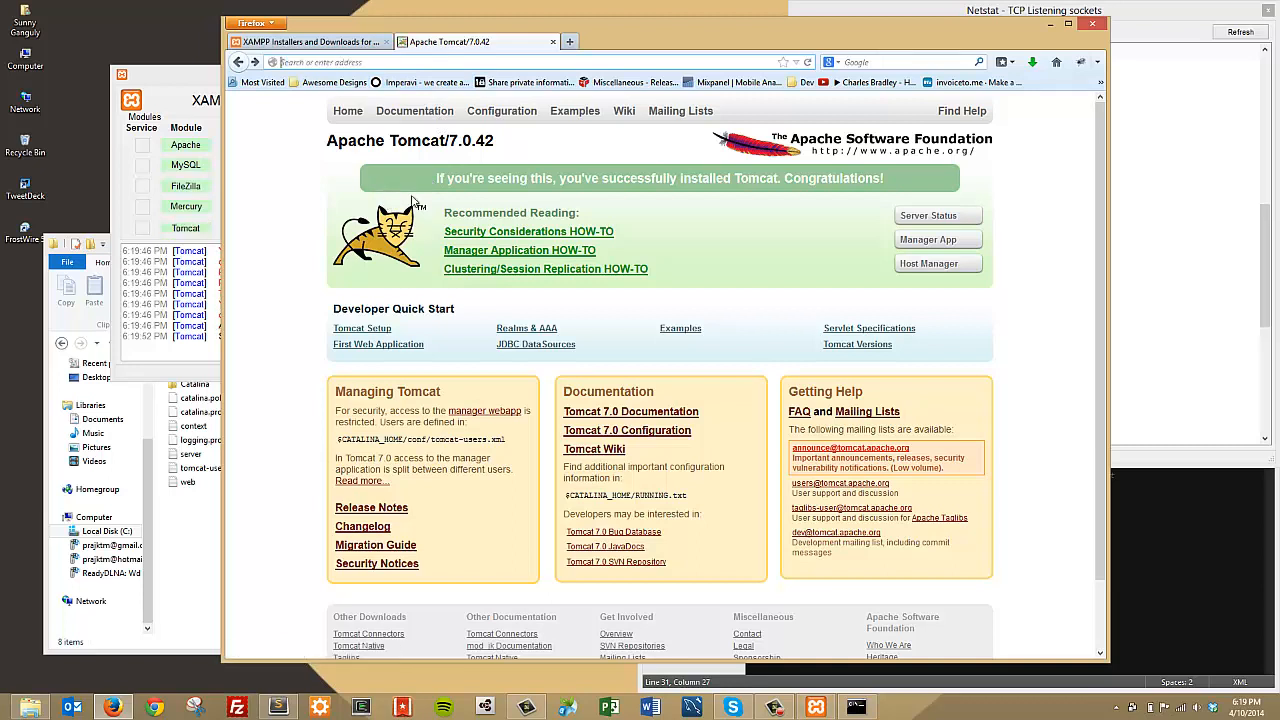
pyautogui.click(952, 248)
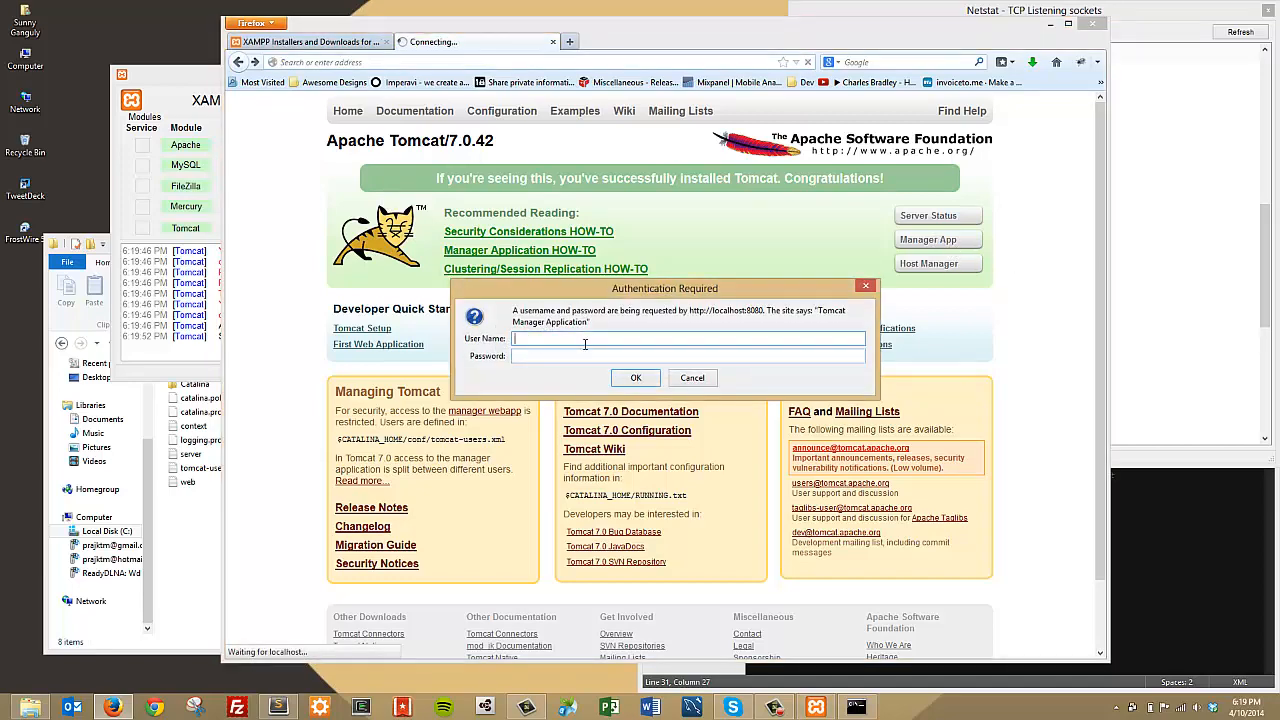
pyautogui.hotkey('alt', 'Tab')
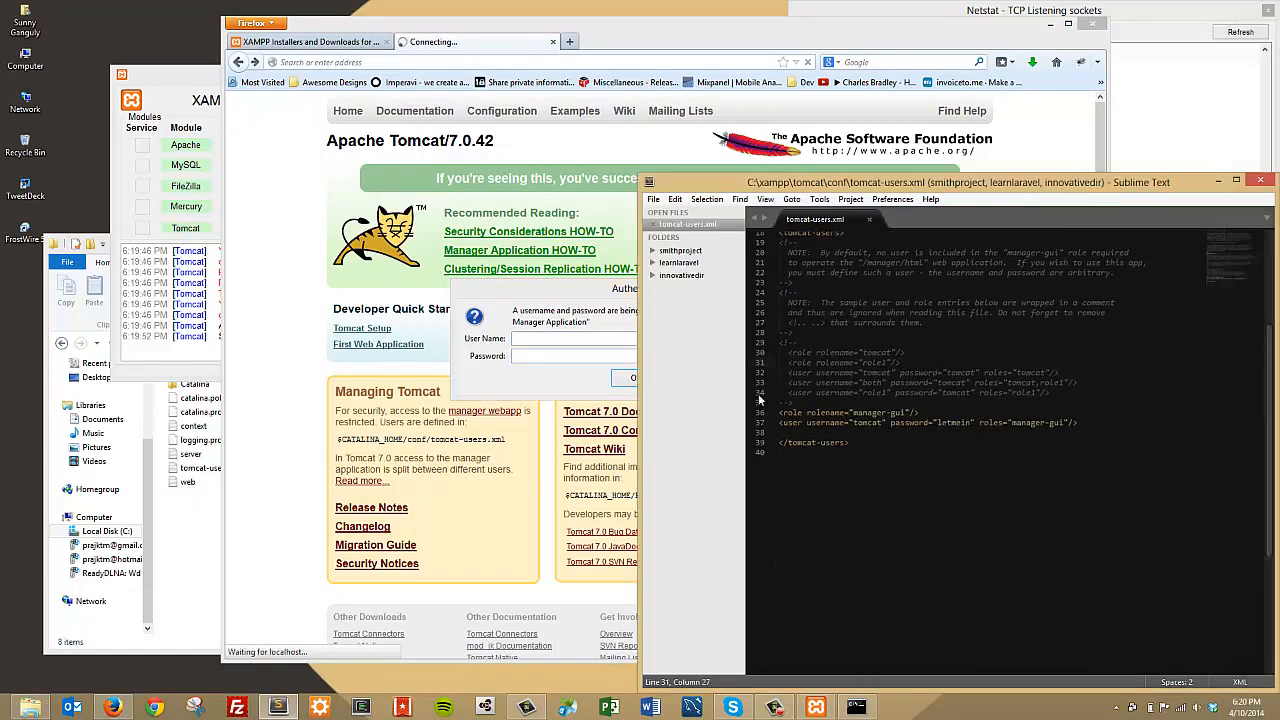
pyautogui.click(600, 344)
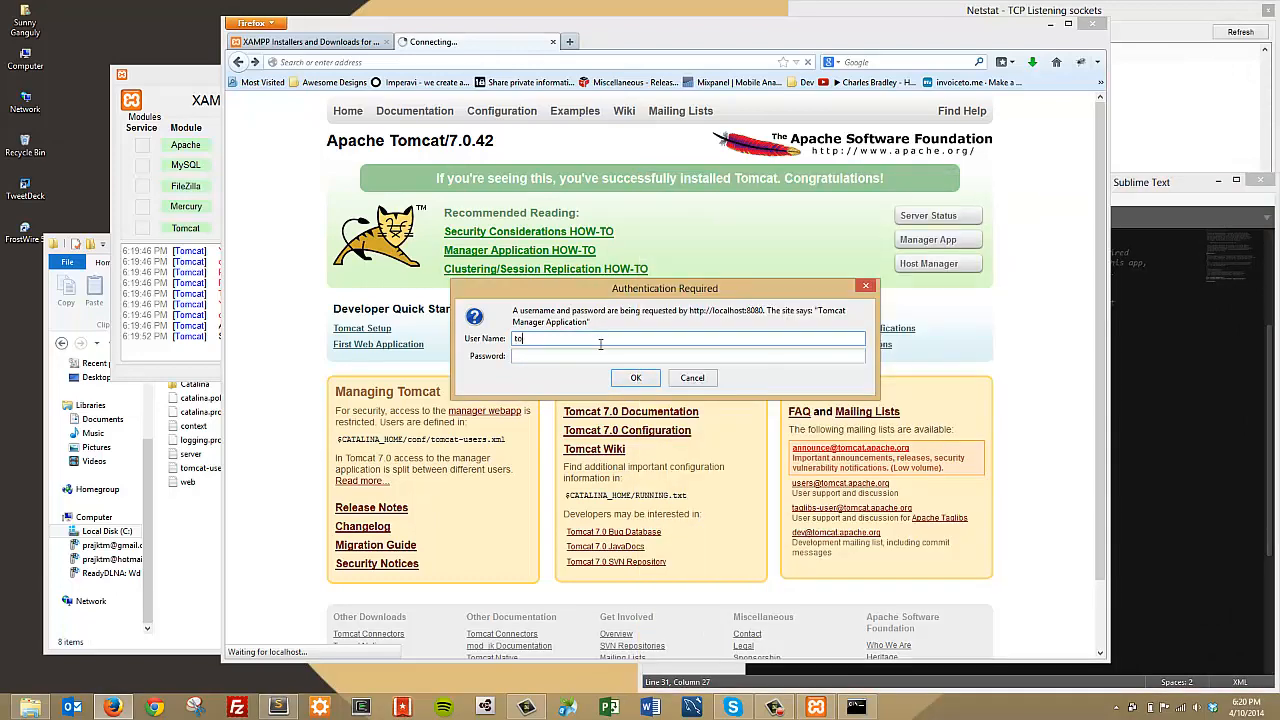
pyautogui.press('Tab')
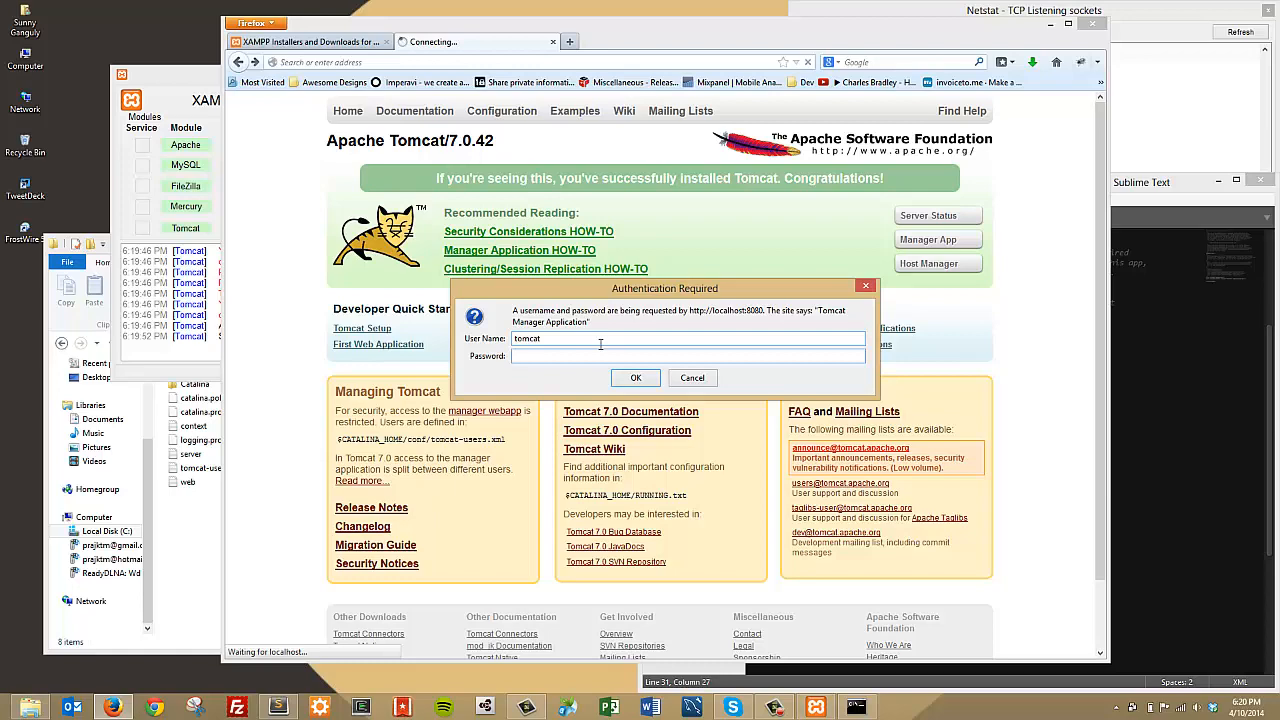
pyautogui.press('Return')
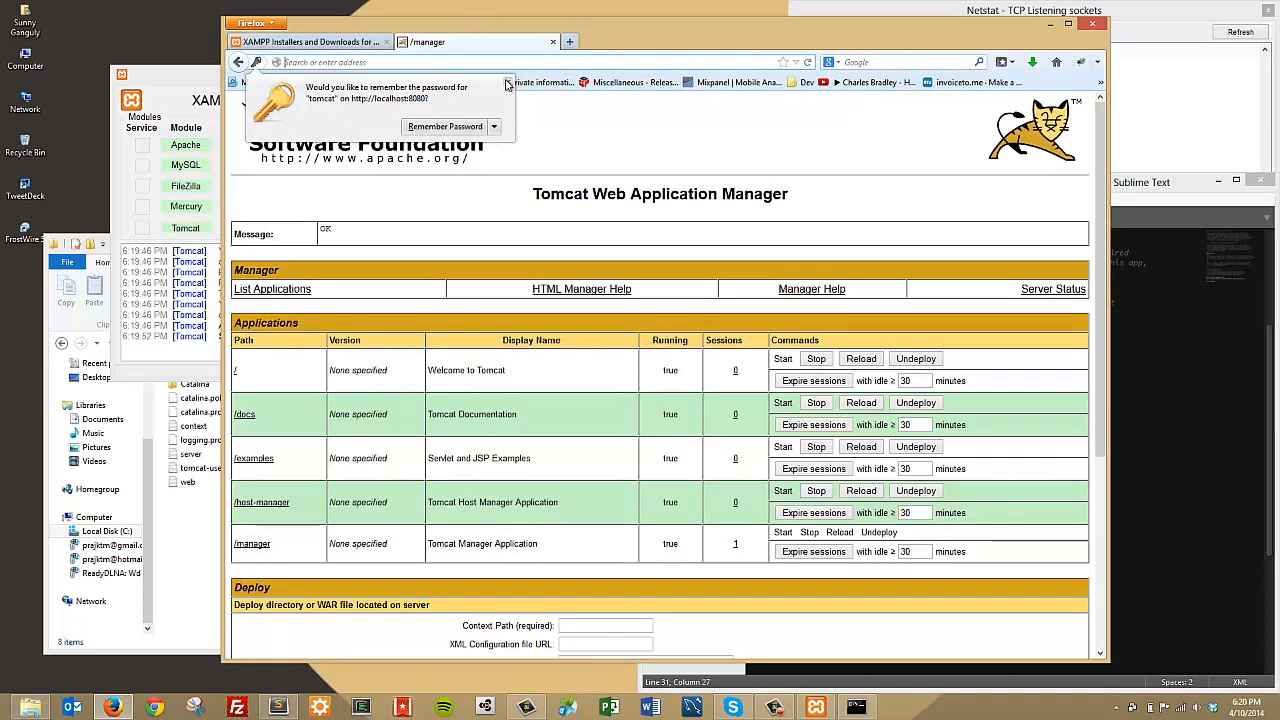
pyautogui.click(507, 82)
# Step: Review the listed applications: /, /docs, /examples, /host-manager and /manager, all running
pyautogui.scroll(-4, 705, 366)
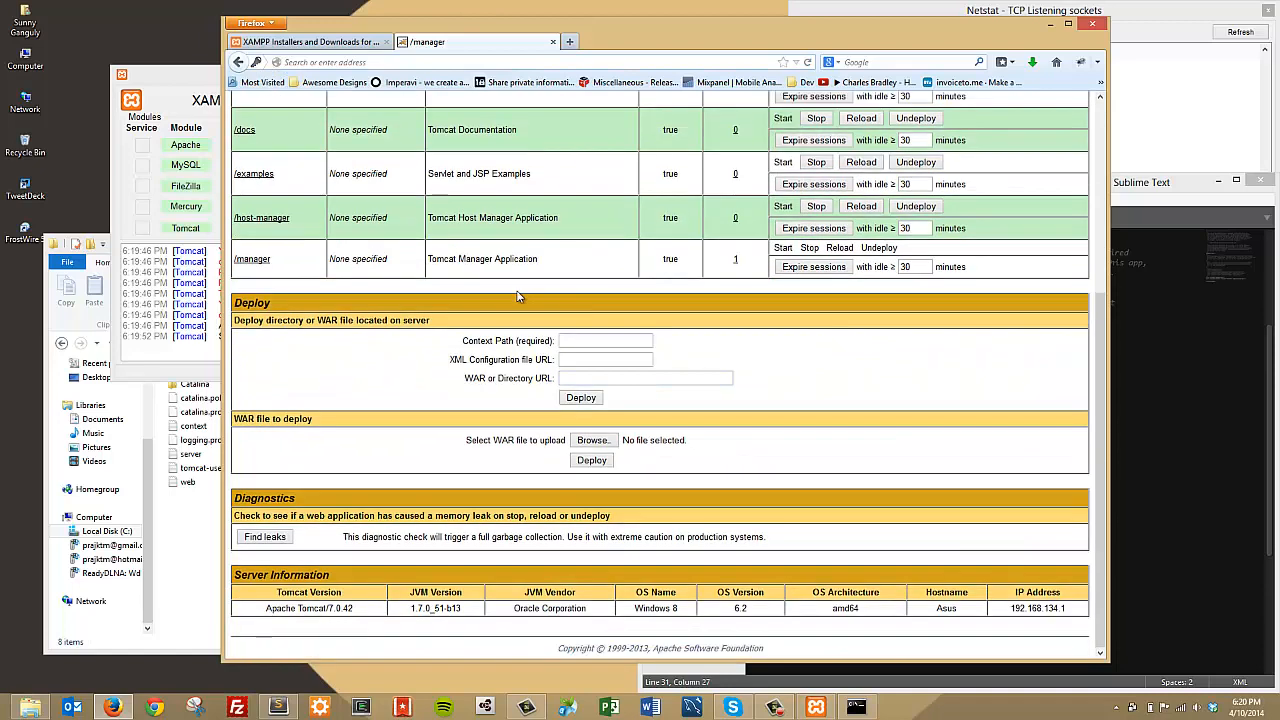
pyautogui.scroll(3, 520, 294)
pyautogui.moveTo(243, 191); pyautogui.dragTo(465, 455)
pyautogui.click(465, 454)
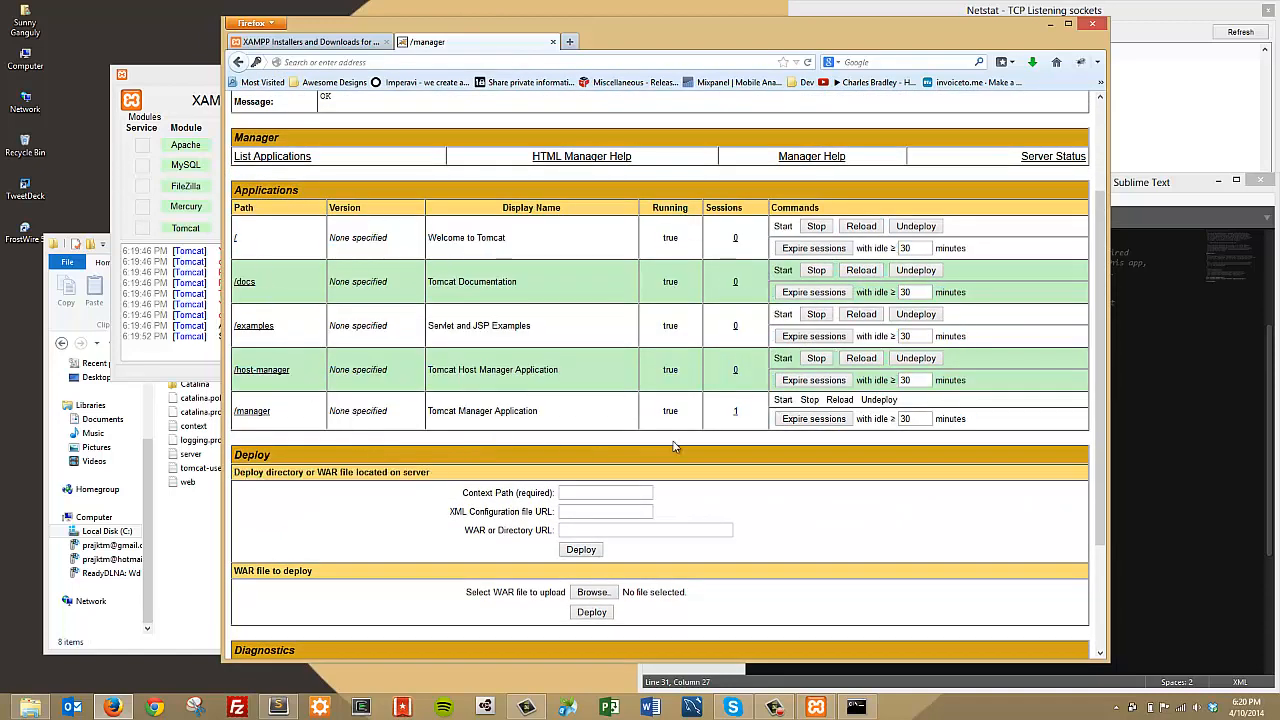
pyautogui.moveTo(674, 446); pyautogui.dragTo(985, 430)
pyautogui.click(991, 436)
pyautogui.click(177, 585)
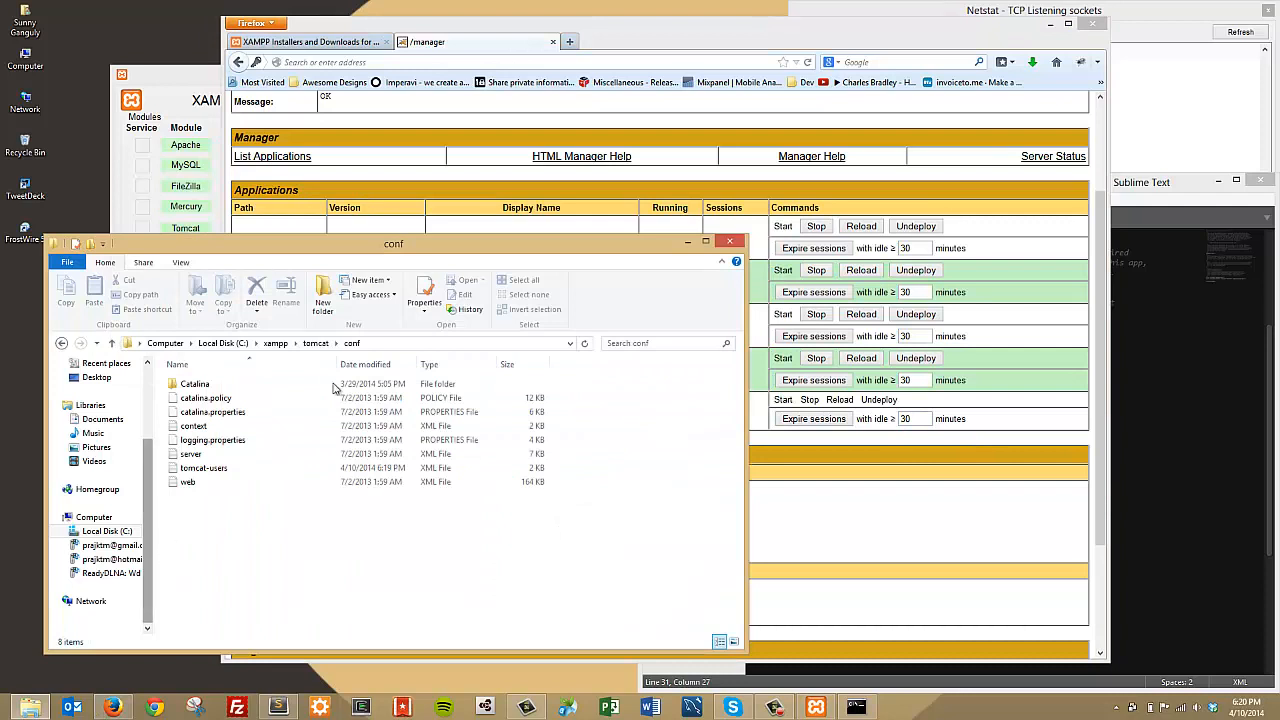
# Step: Create a new folder named learningtomcat inside C:\xampp\tomcat\webapps
pyautogui.click(303, 344)
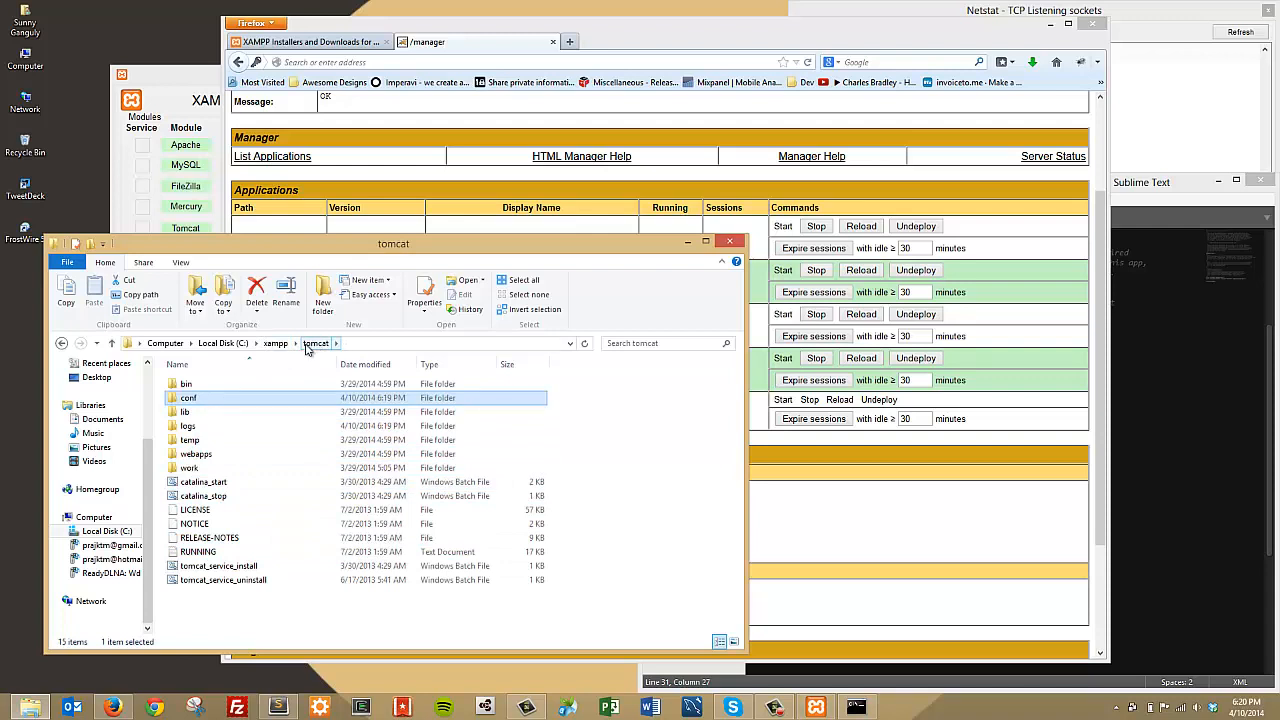
pyautogui.doubleClick(200, 454)
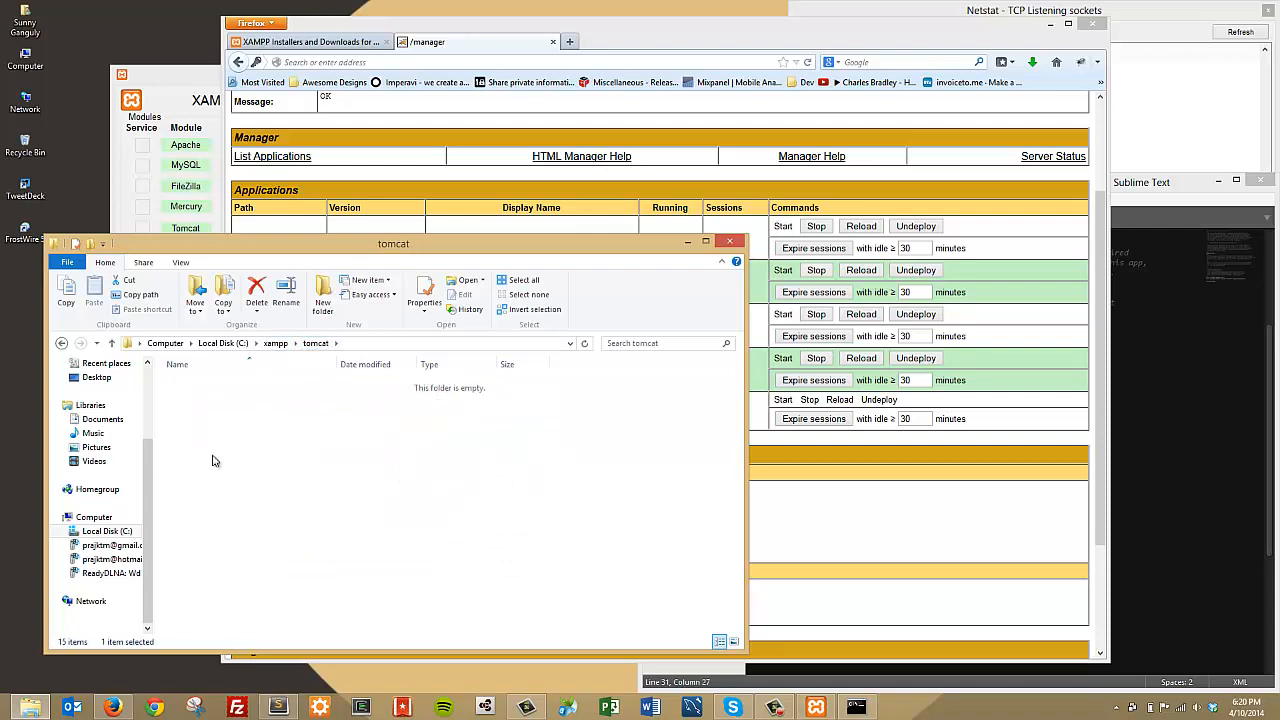
pyautogui.rightClick(222, 498)
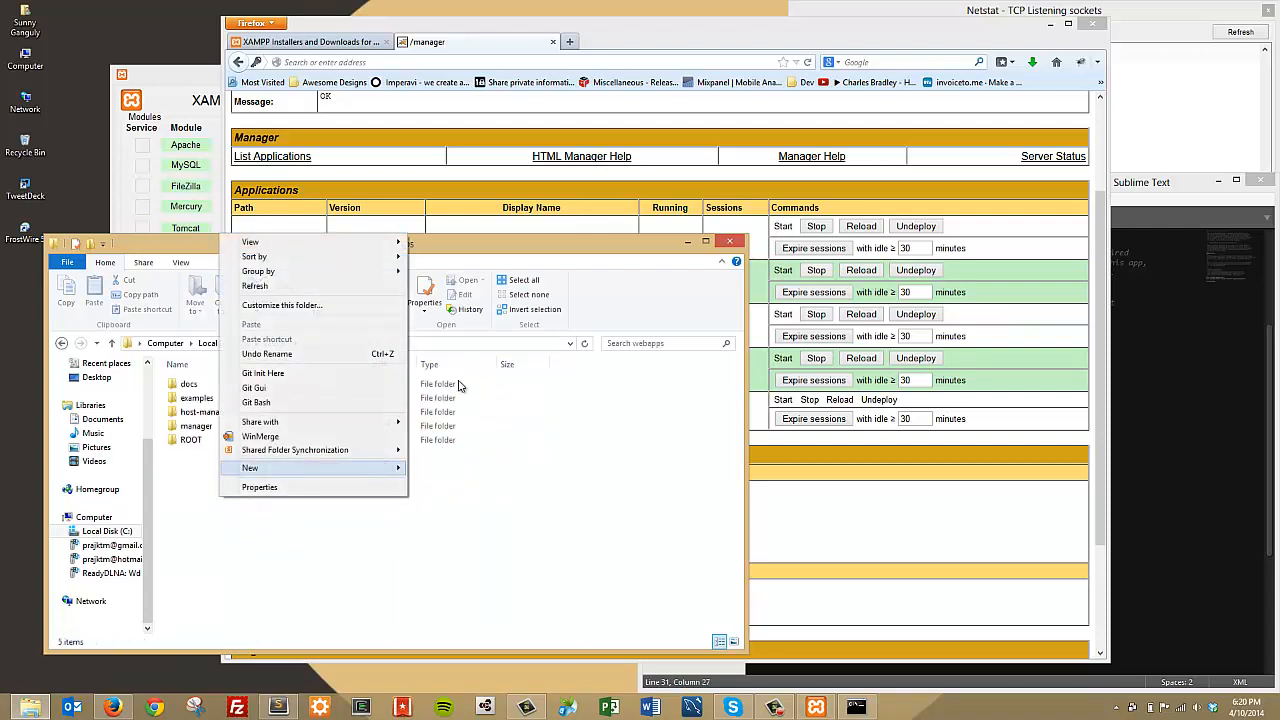
pyautogui.moveTo(390, 467)
pyautogui.click(465, 470)
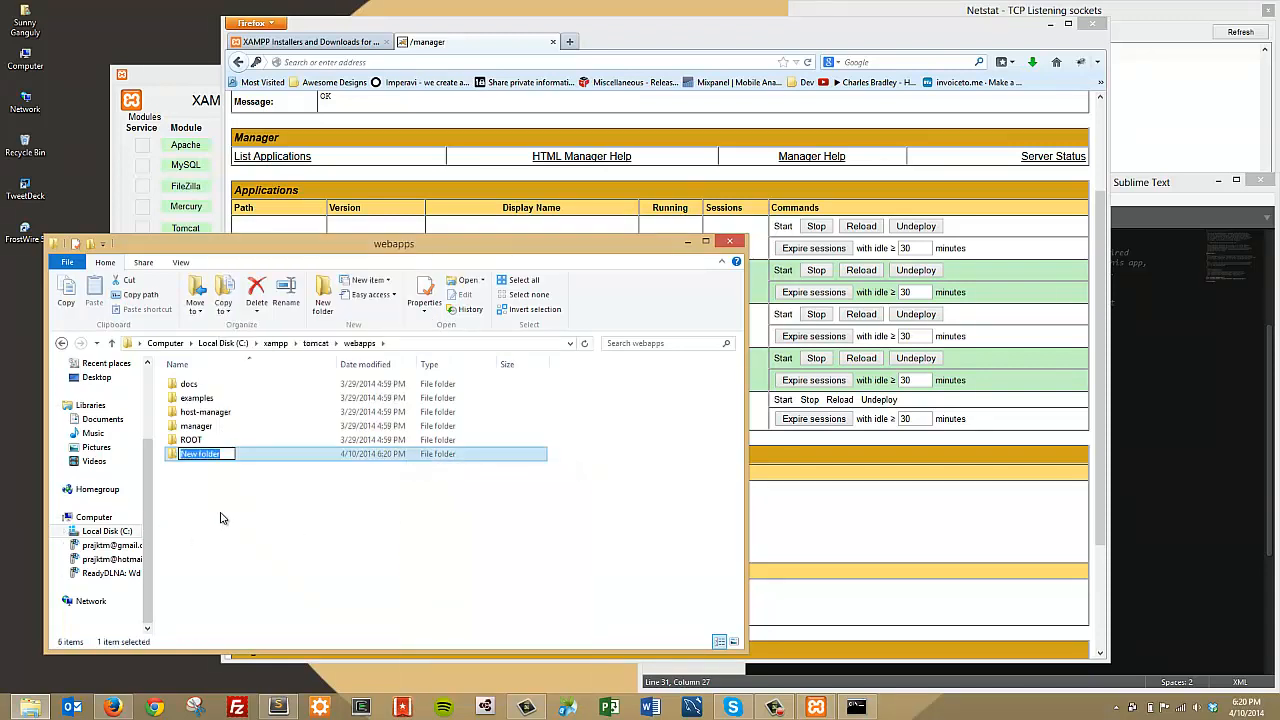
pyautogui.write('learningtomcat')
pyautogui.press('Return')
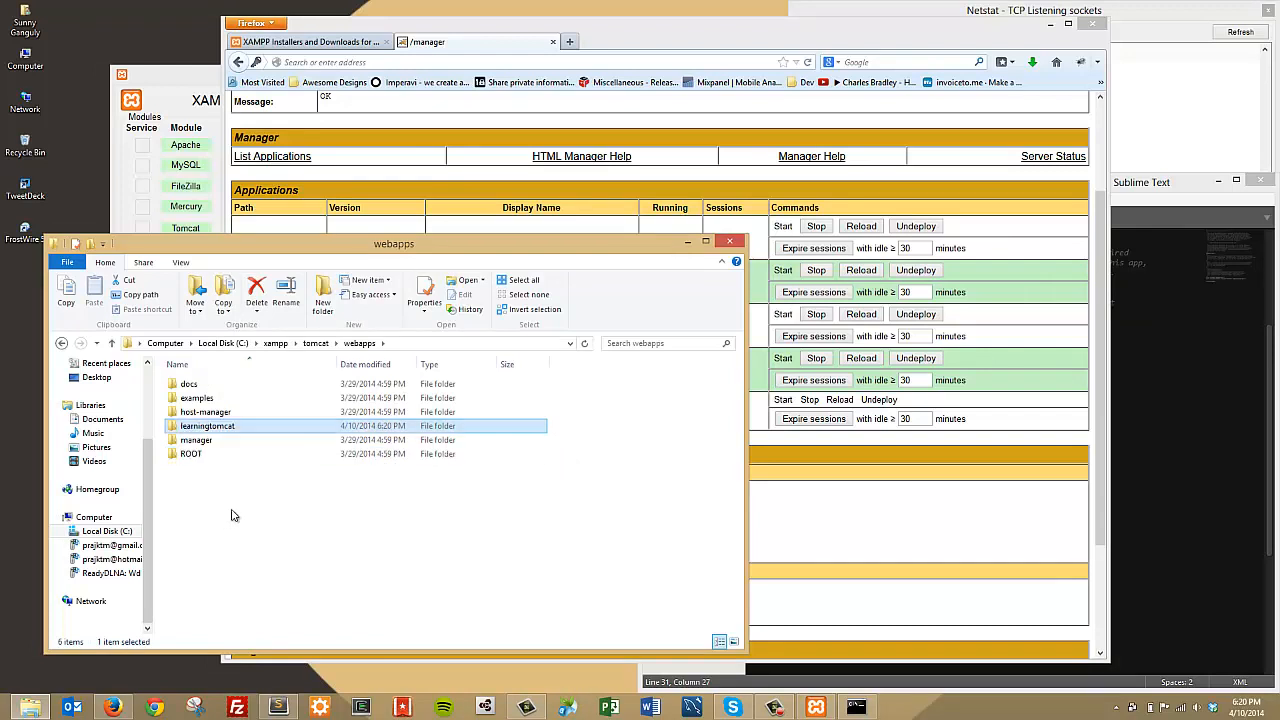
pyautogui.click(490, 80)
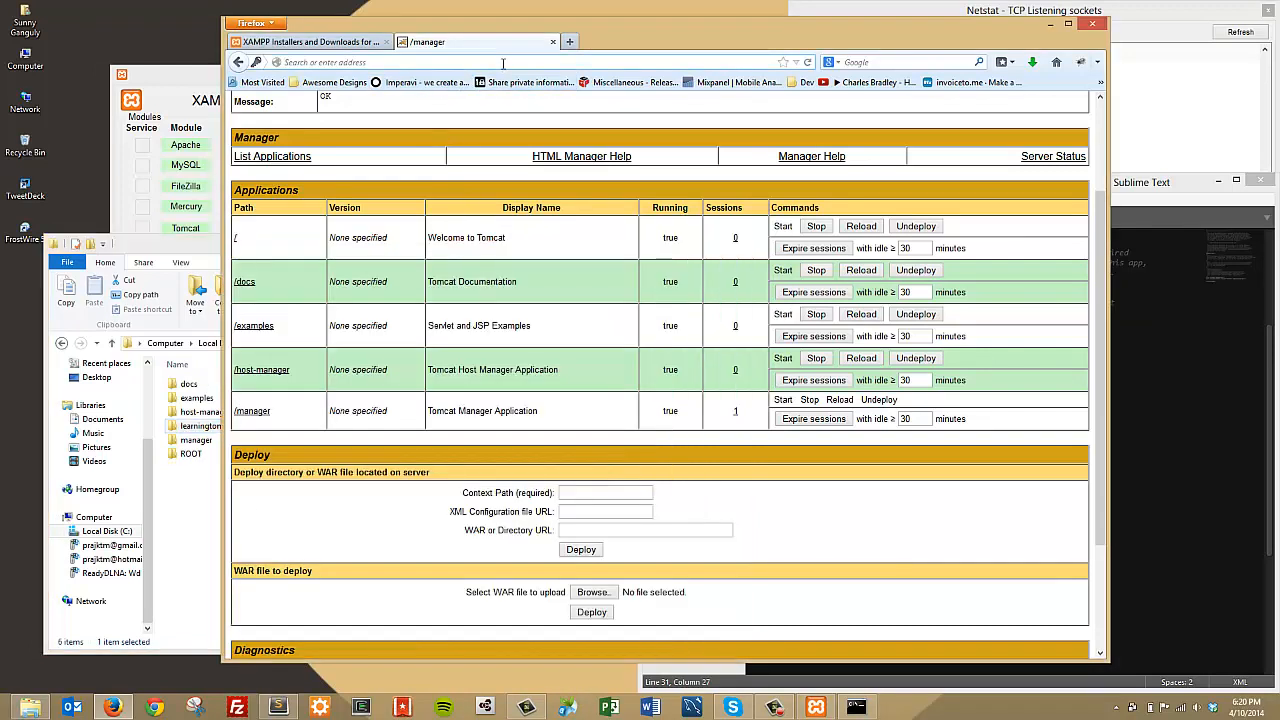
# Step: Refresh the manager page and confirm /learningtomcat is listed as running with 0 sessions
pyautogui.press('F5')
pyautogui.press('F5')
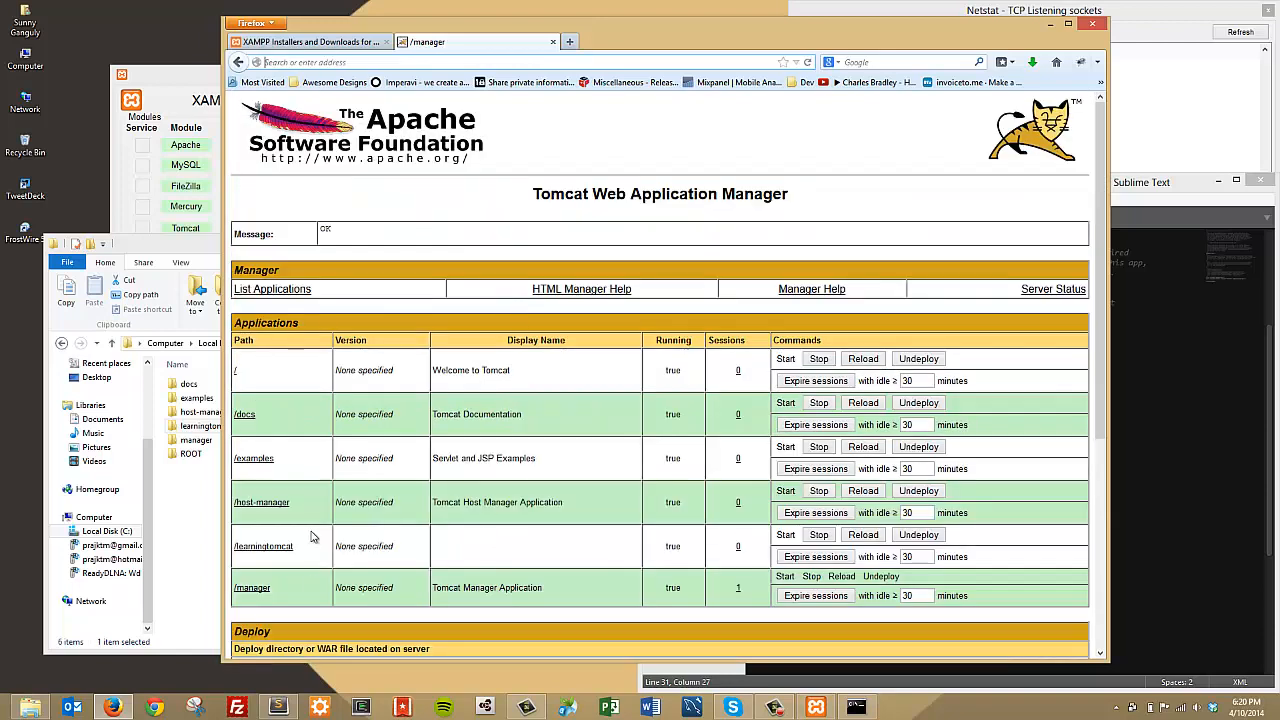
pyautogui.moveTo(295, 546); pyautogui.dragTo(241, 532)
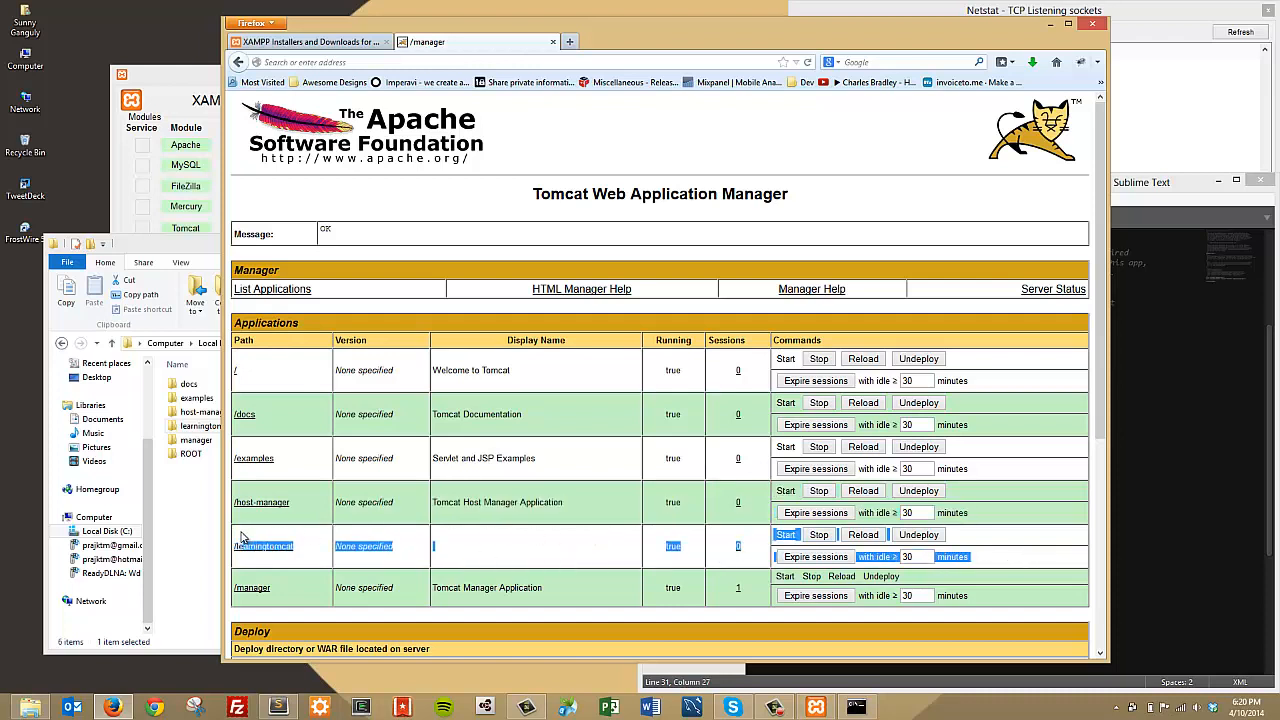
pyautogui.click(602, 548)
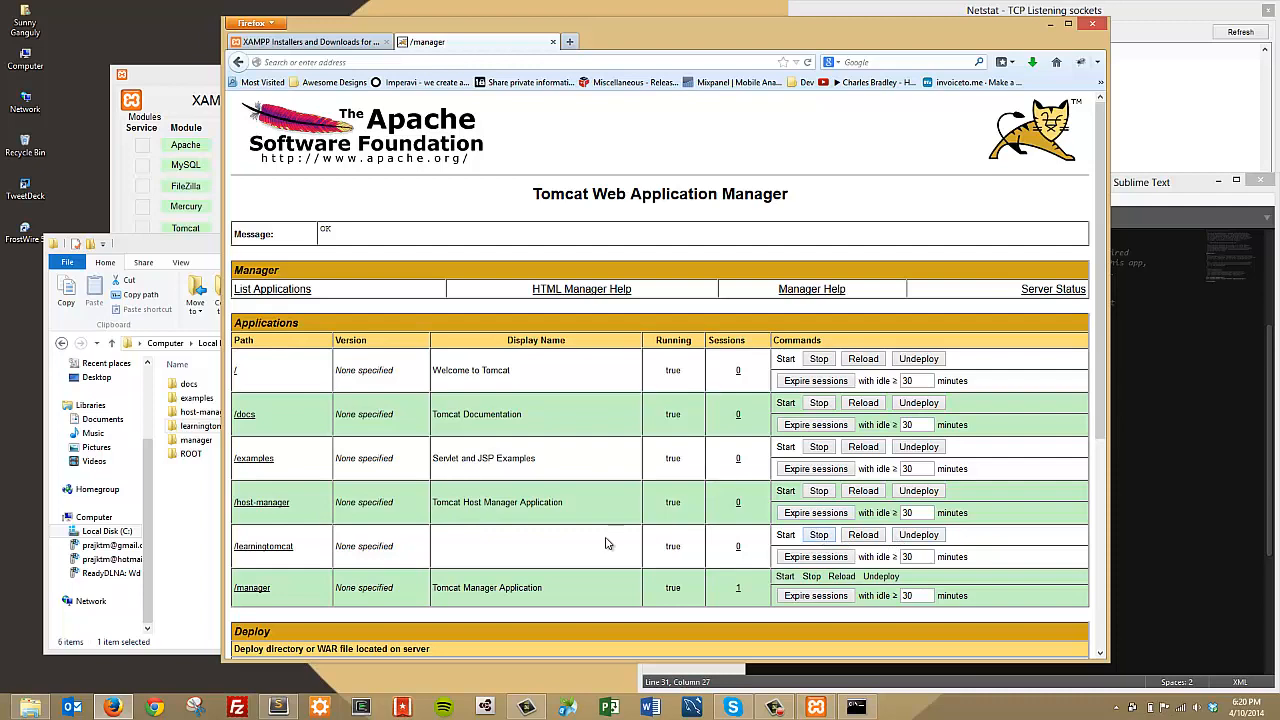
pyautogui.moveTo(242, 543); pyautogui.dragTo(1006, 570)
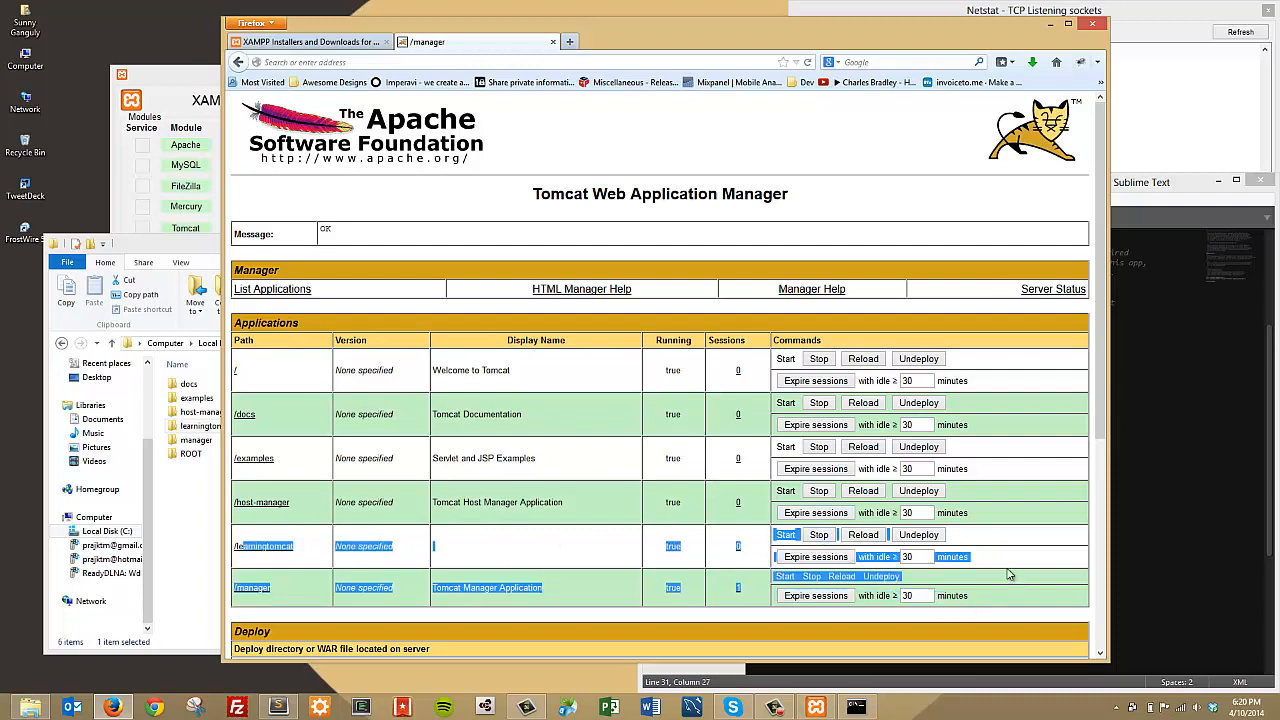
pyautogui.click(945, 566)
pyautogui.moveTo(208, 260); pyautogui.dragTo(189, 273)
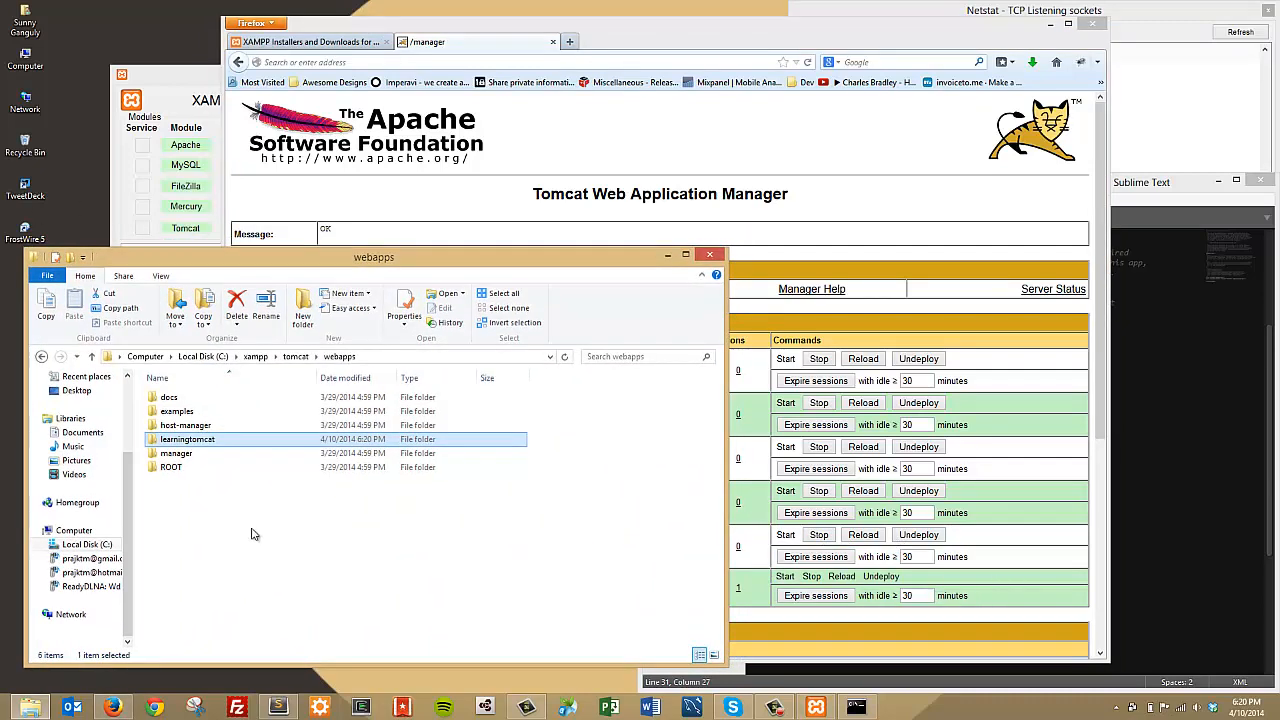
# Step: Search the Start screen for aptana and launch Aptana Studio 3
pyautogui.press('super')
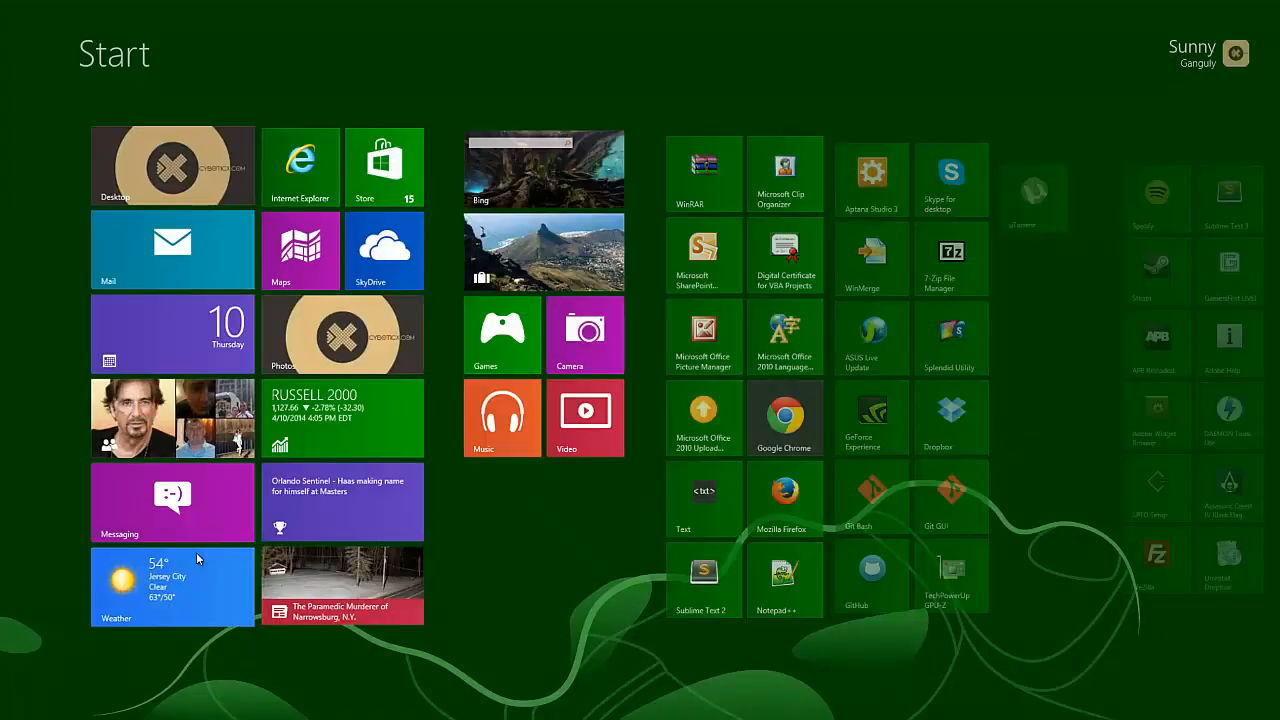
pyautogui.write('eclip')
pyautogui.press('Return')
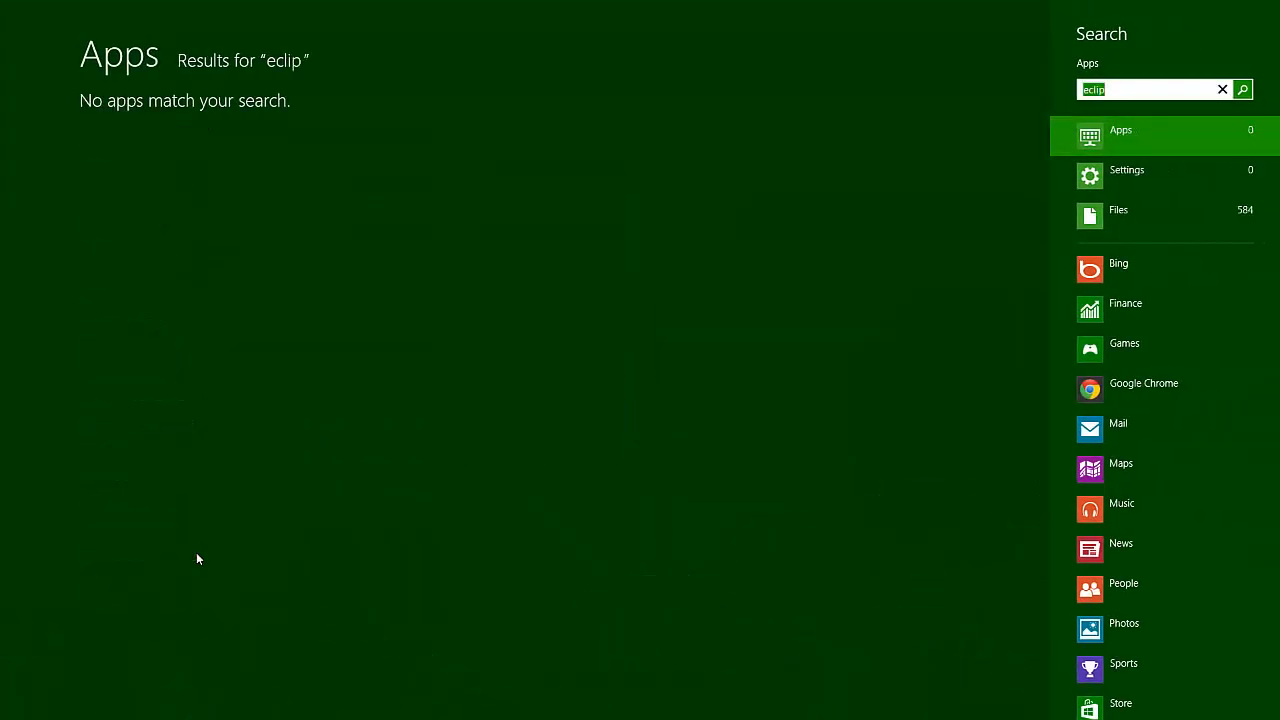
pyautogui.write('aptana')
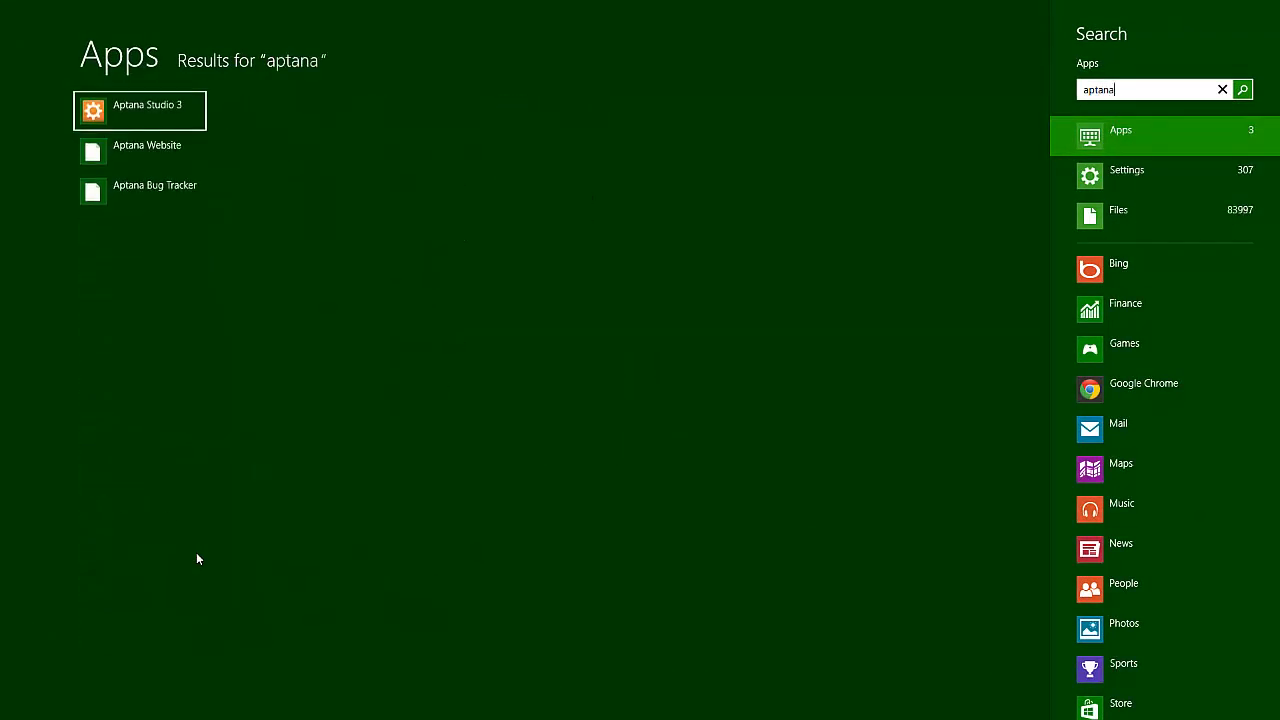
pyautogui.press('Return')
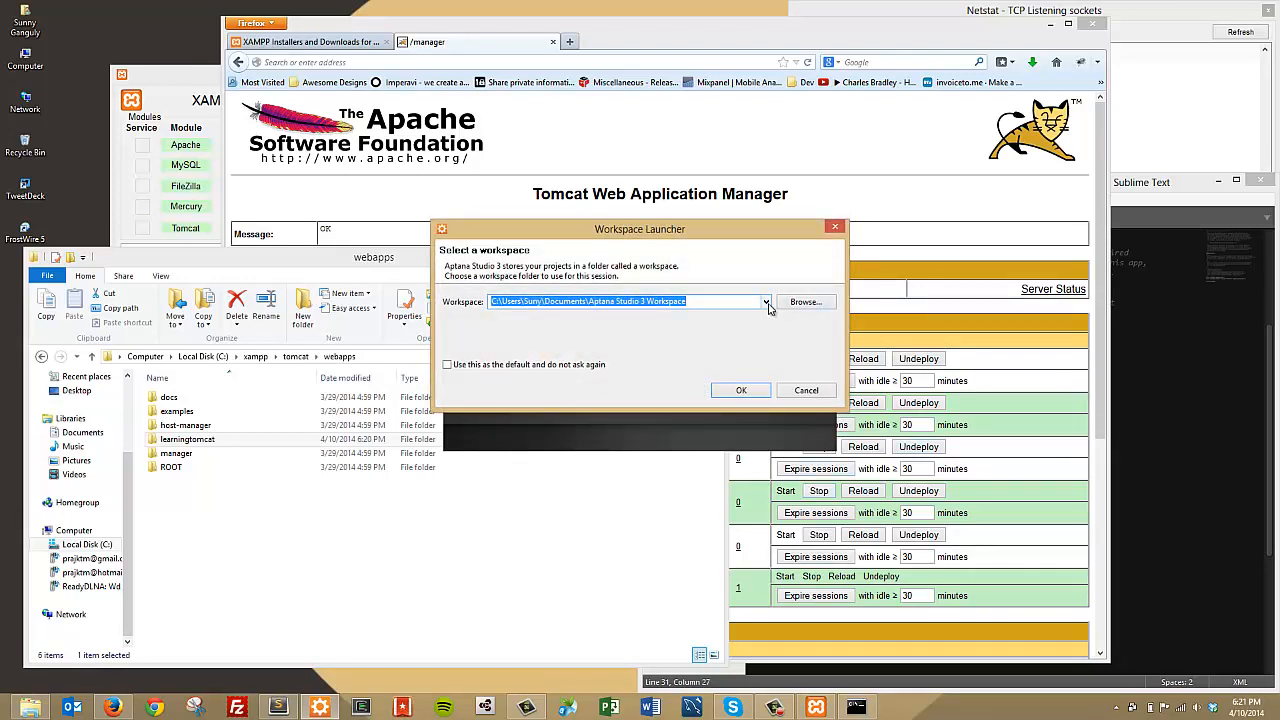
# Step: Browse for a new workspace folder, expanding Computer down to Local Disk (C:)
pyautogui.click(766, 302)
pyautogui.click(759, 311)
pyautogui.click(805, 302)
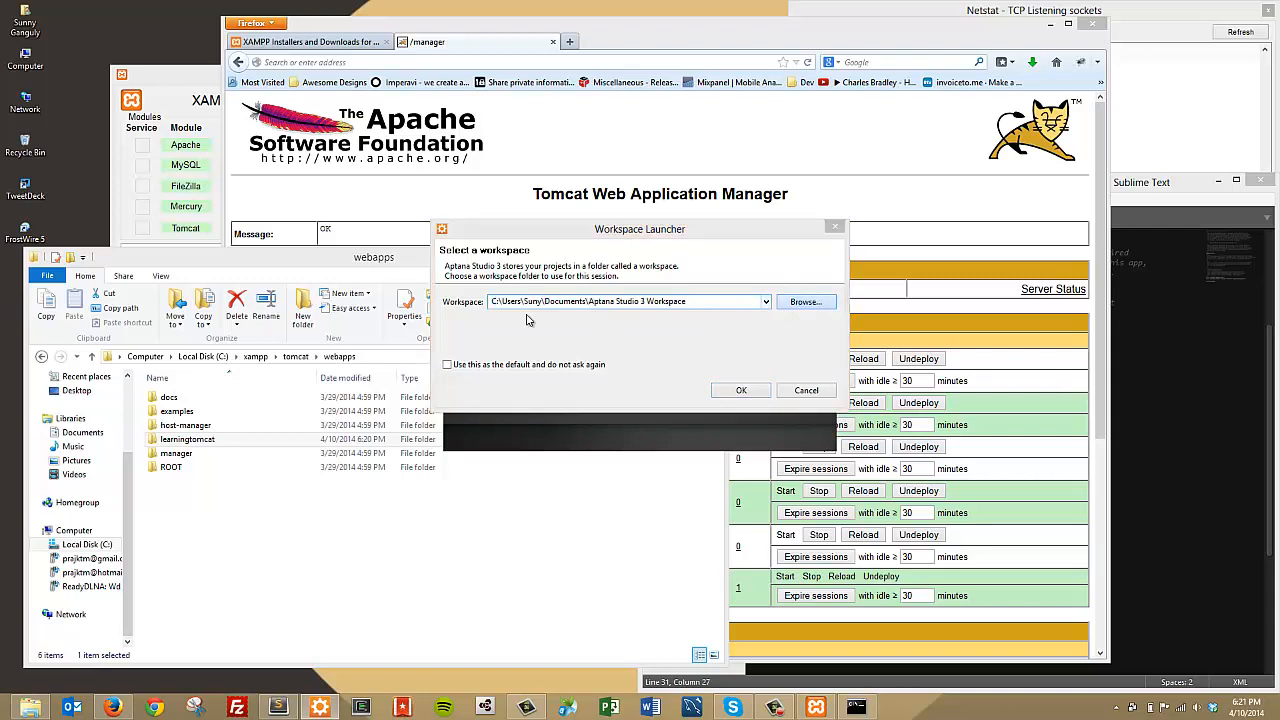
pyautogui.moveTo(729, 343)
pyautogui.mouseDown()
pyautogui.moveTo(727, 318)
pyautogui.moveTo(728, 398)
pyautogui.moveTo(718, 309)
pyautogui.moveTo(725, 356)
pyautogui.mouseUp()
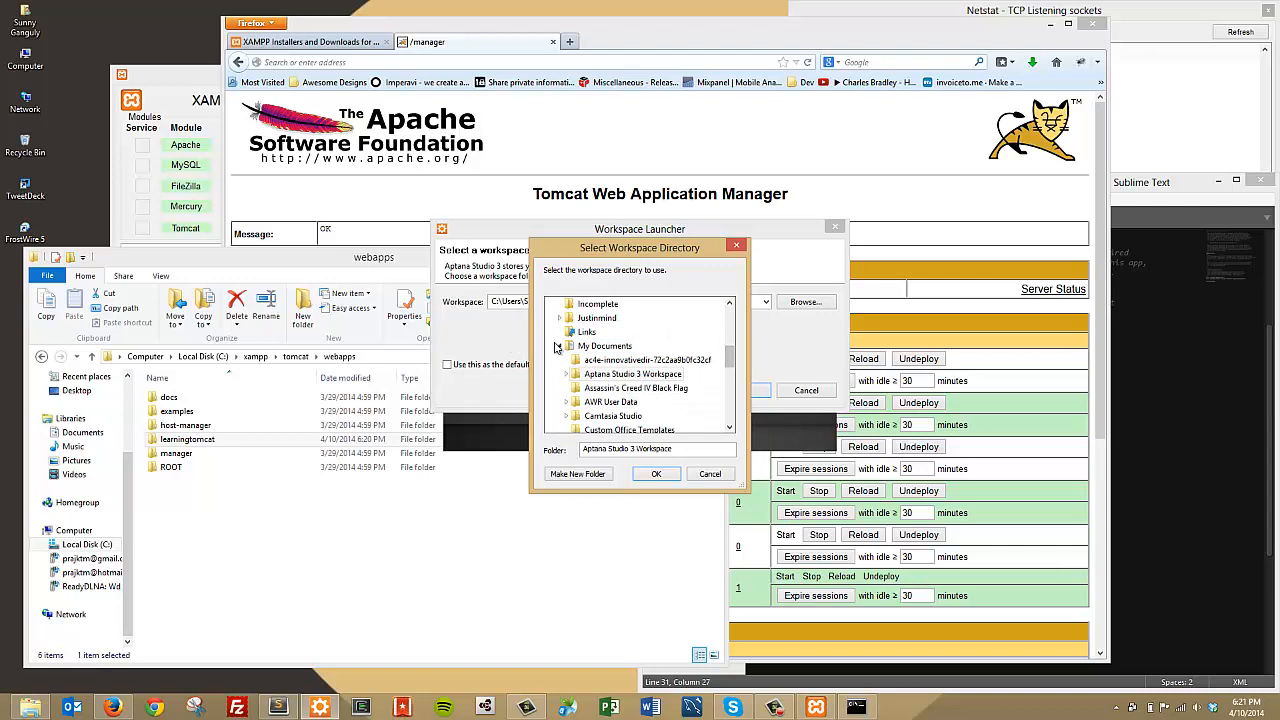
pyautogui.click(557, 347)
pyautogui.click(602, 346)
pyautogui.scroll(-1, 600, 380)
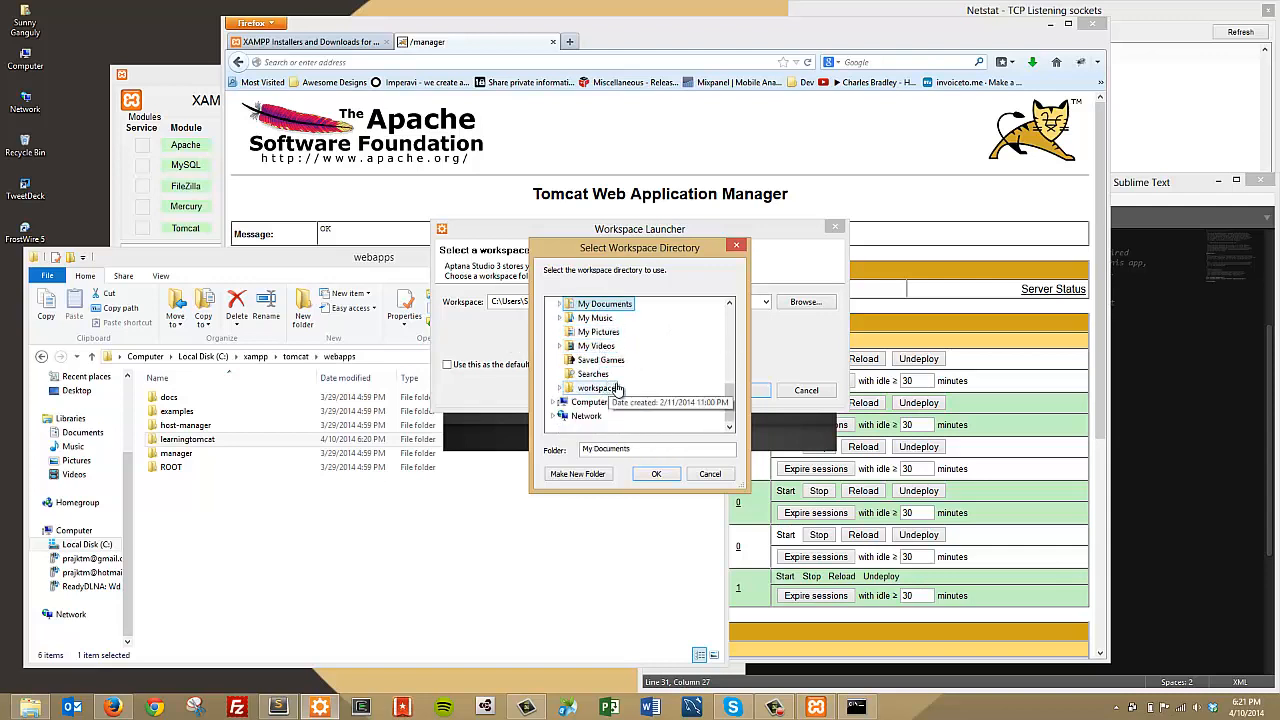
pyautogui.click(562, 402)
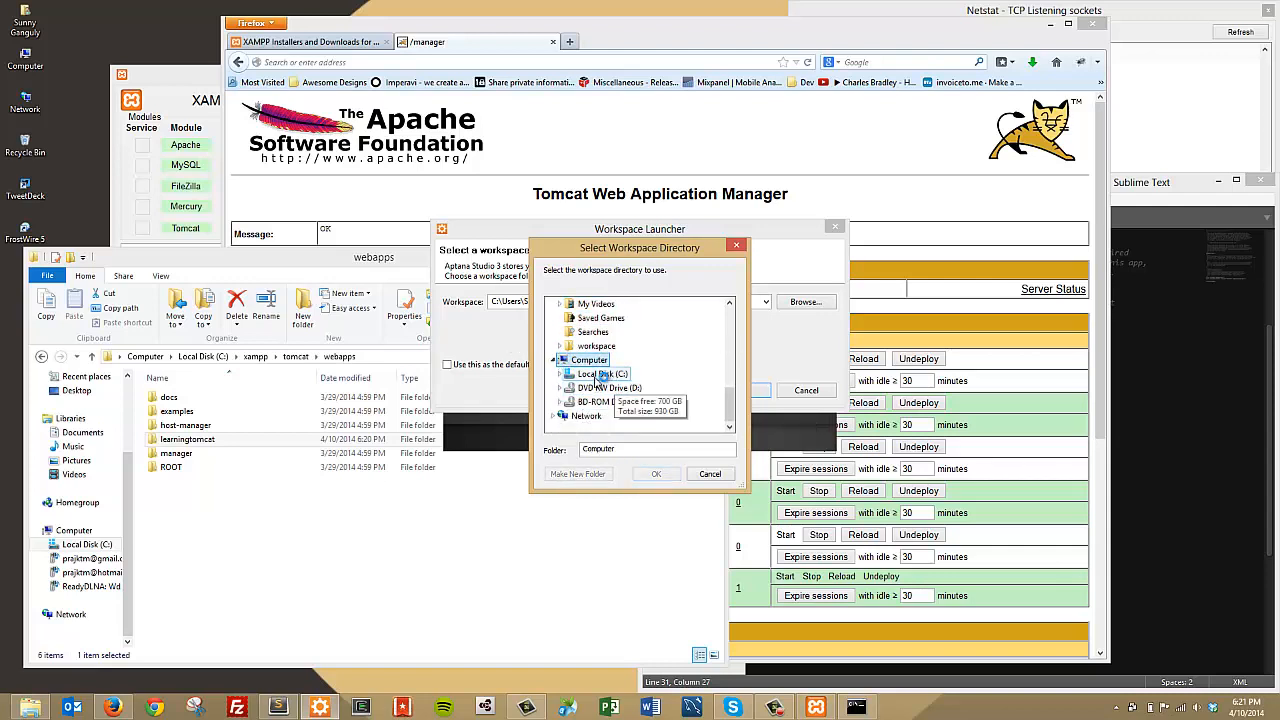
pyautogui.click(595, 387)
# Step: Choose C:\xampp\tomcat\webapps as the workspace and start Aptana Studio with it
pyautogui.scroll(-4, 652, 400)
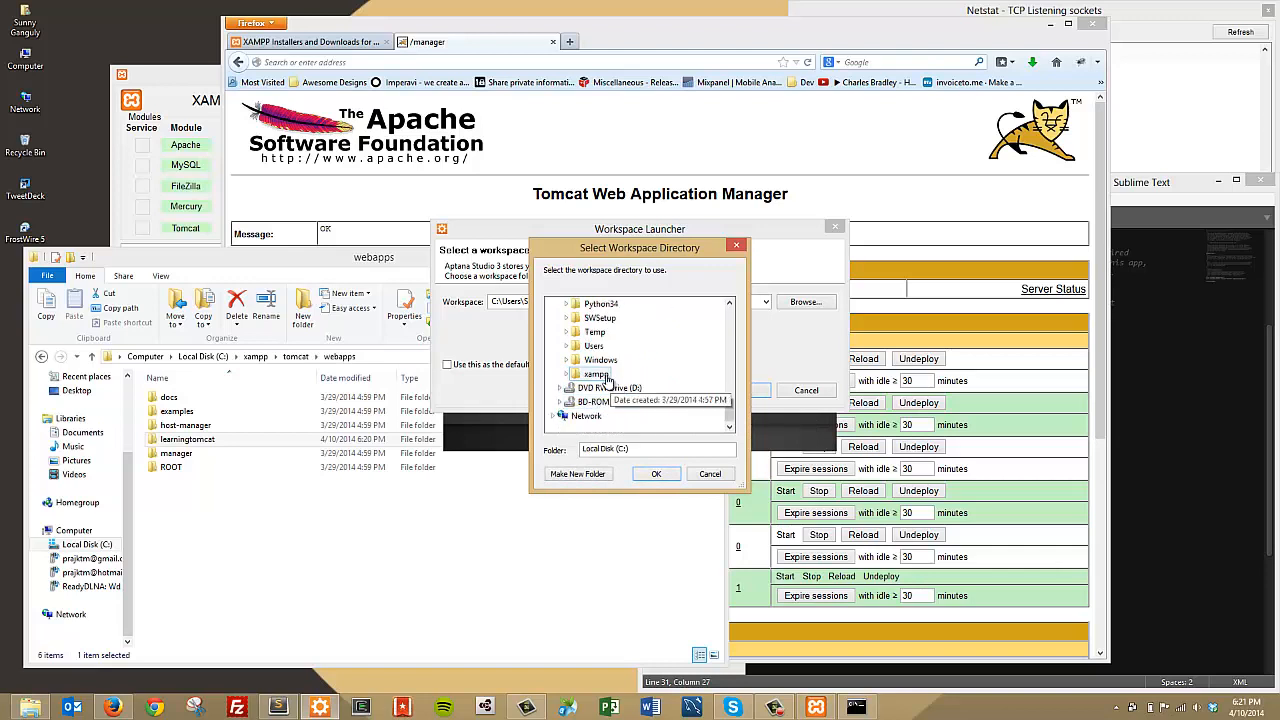
pyautogui.doubleClick(640, 391)
pyautogui.scroll(-5, 642, 389)
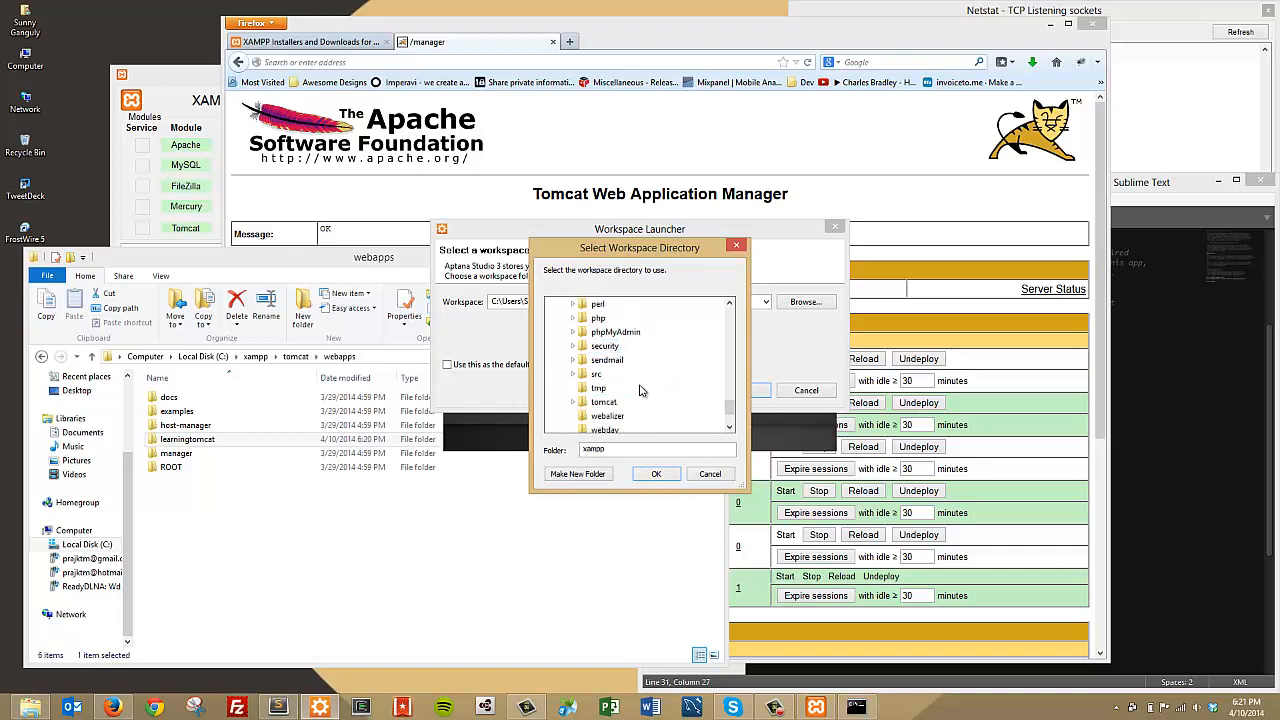
pyautogui.doubleClick(603, 401)
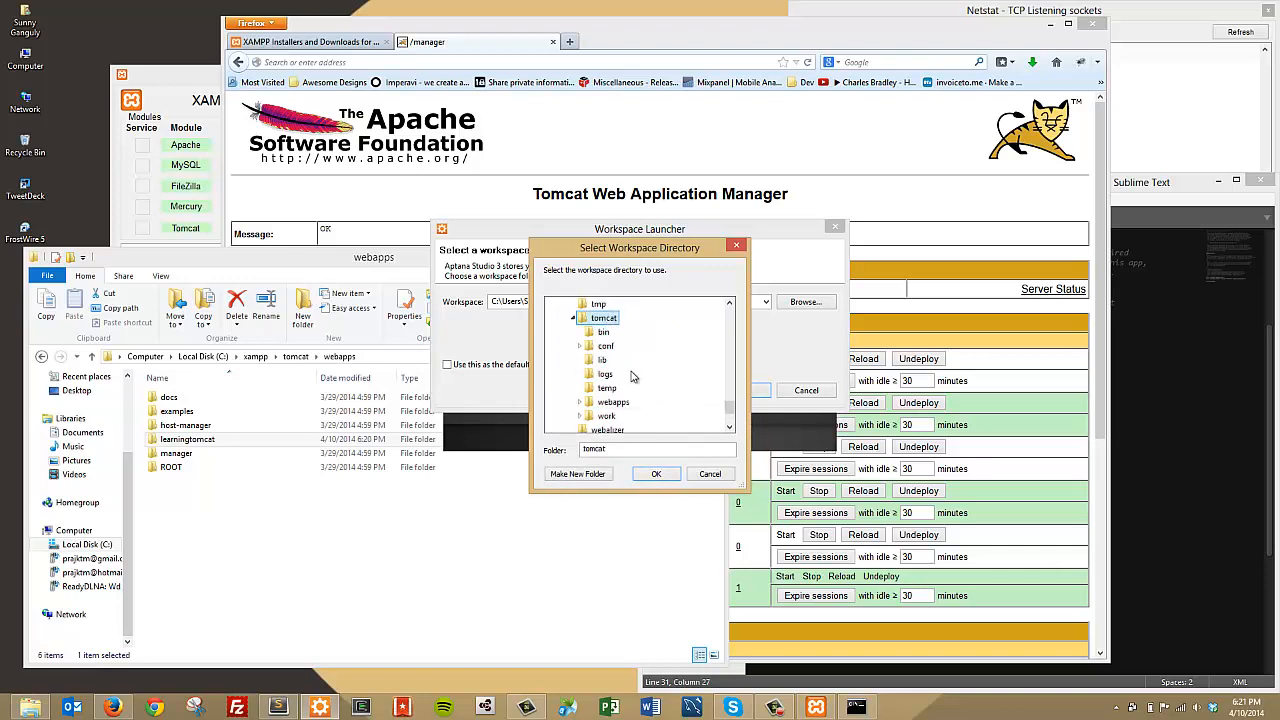
pyautogui.doubleClick(613, 401)
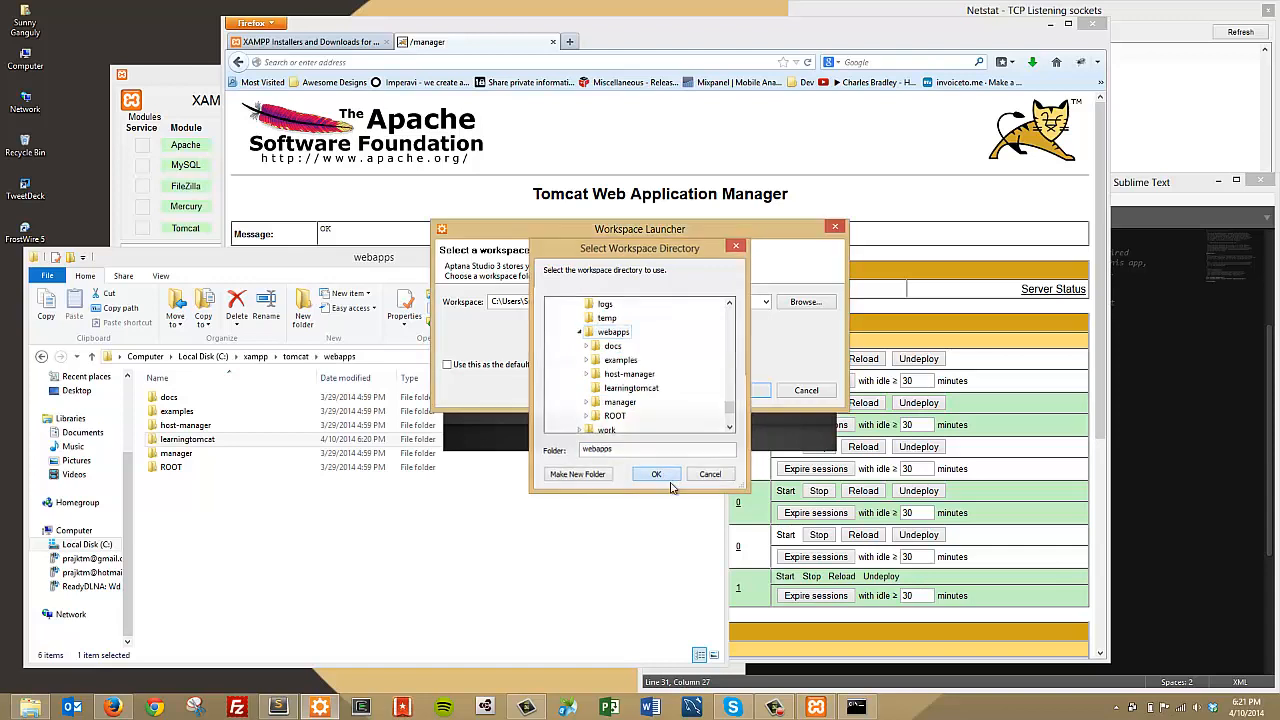
pyautogui.click(658, 476)
pyautogui.click(740, 391)
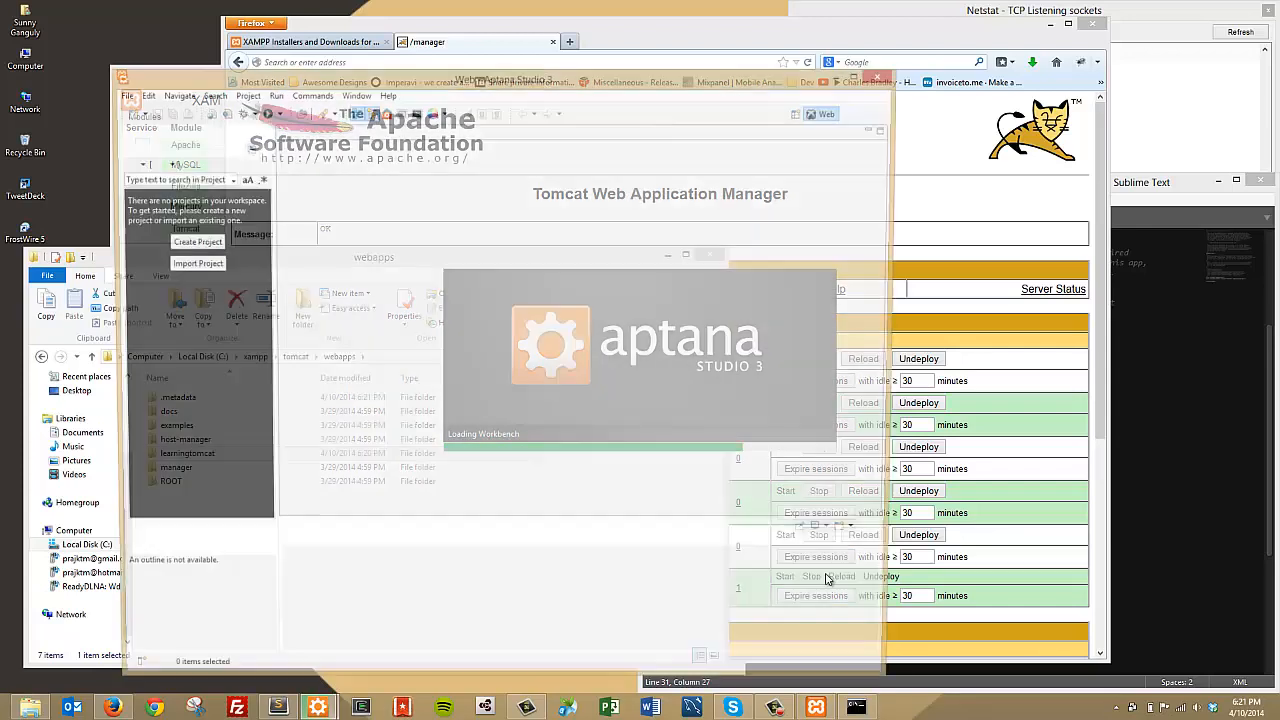
pyautogui.moveTo(250, 83); pyautogui.dragTo(440, 68)
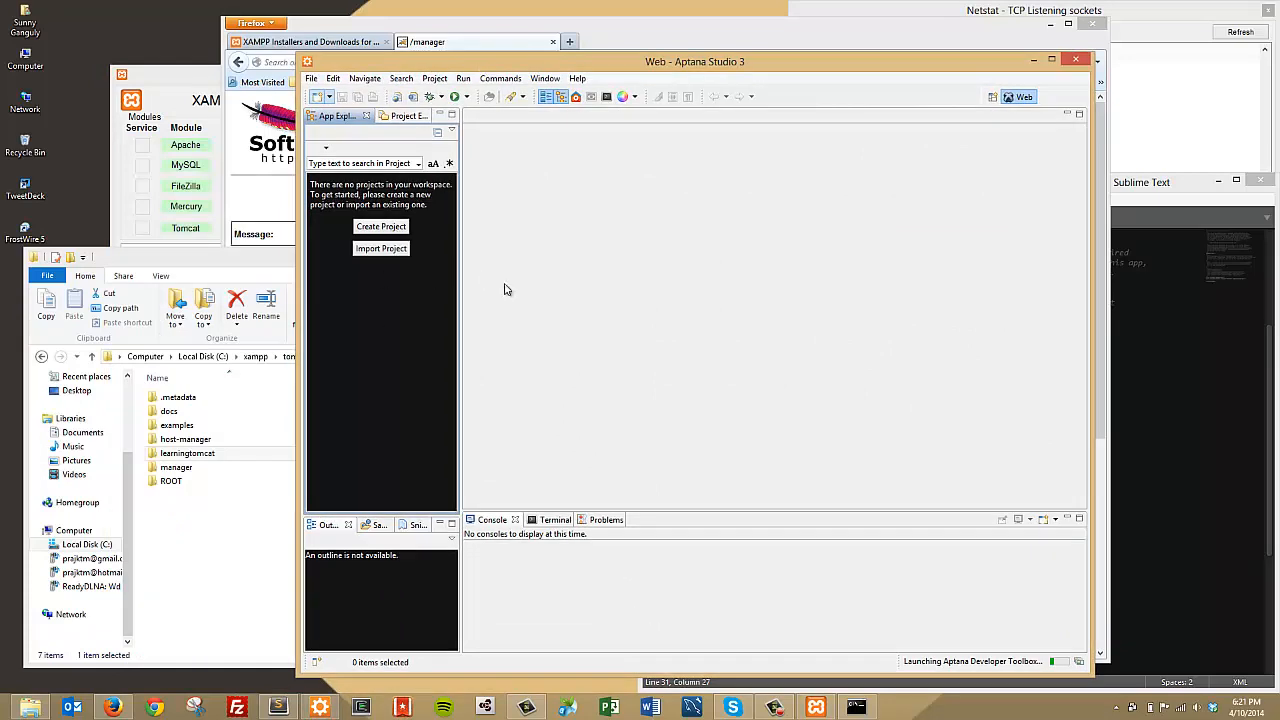
# Step: Create a new General project named helloworld in the webapps workspace
pyautogui.click(446, 220)
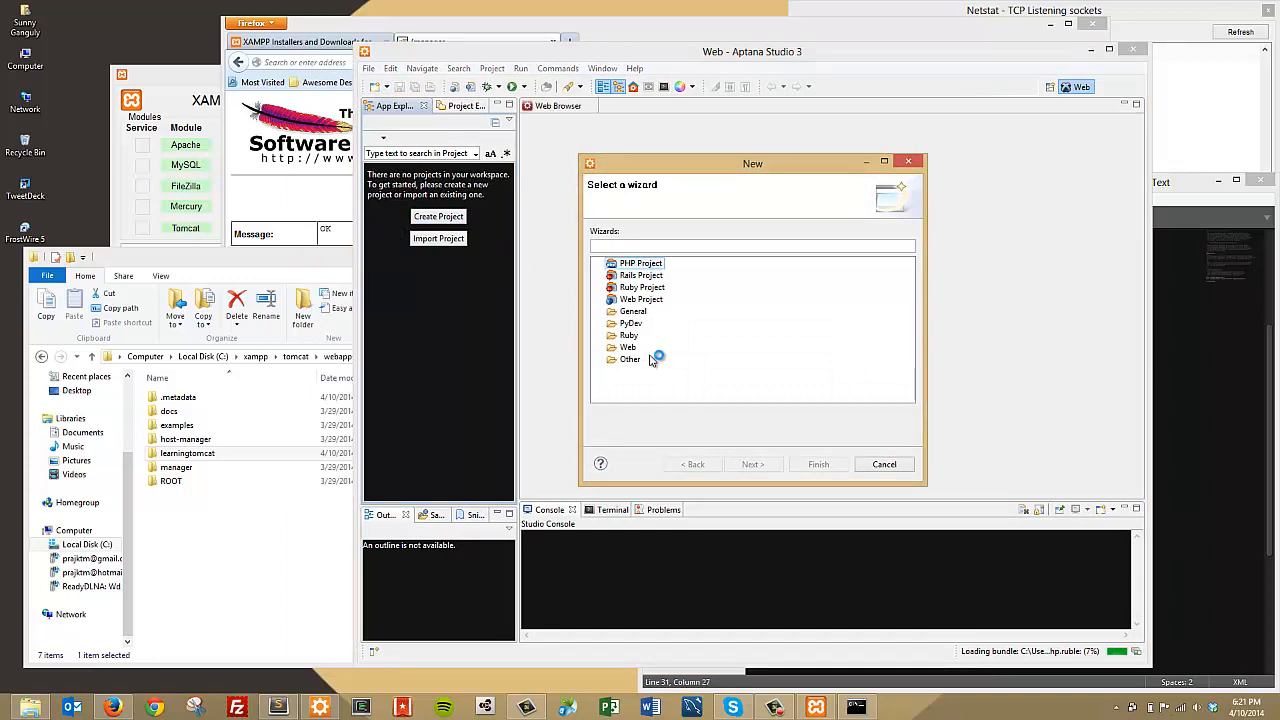
pyautogui.click(600, 312)
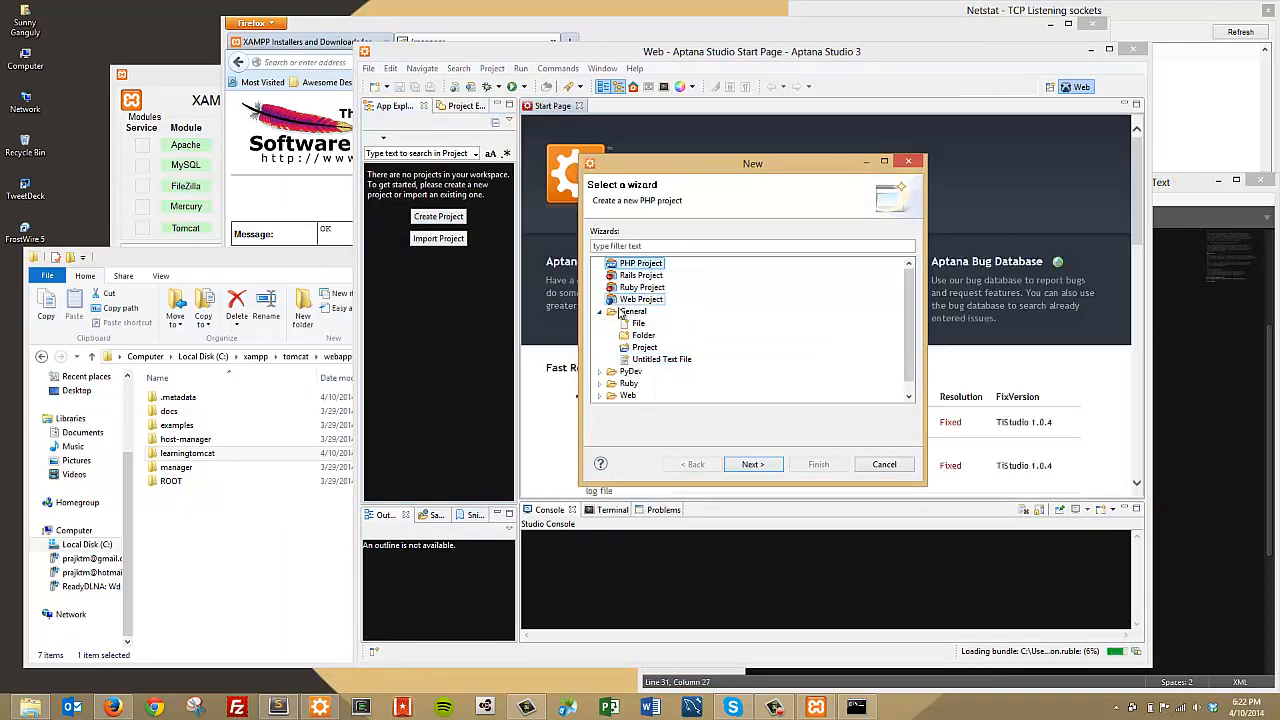
pyautogui.click(646, 348)
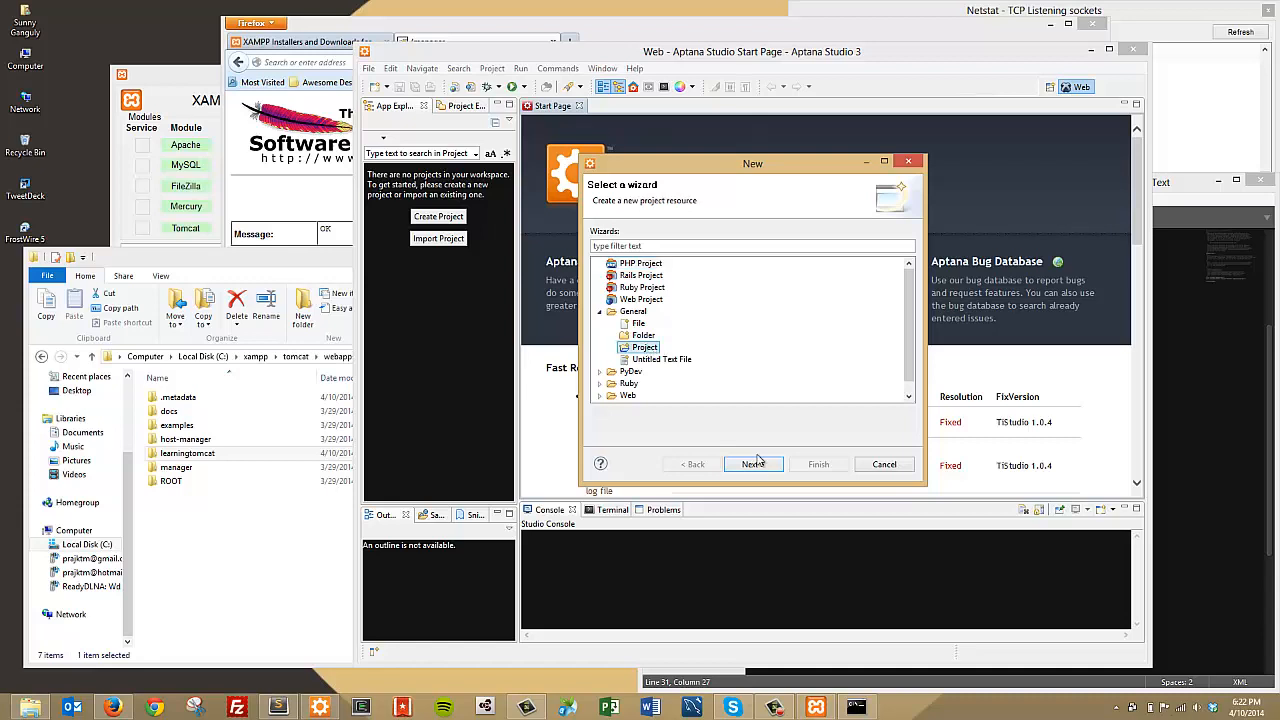
pyautogui.click(753, 464)
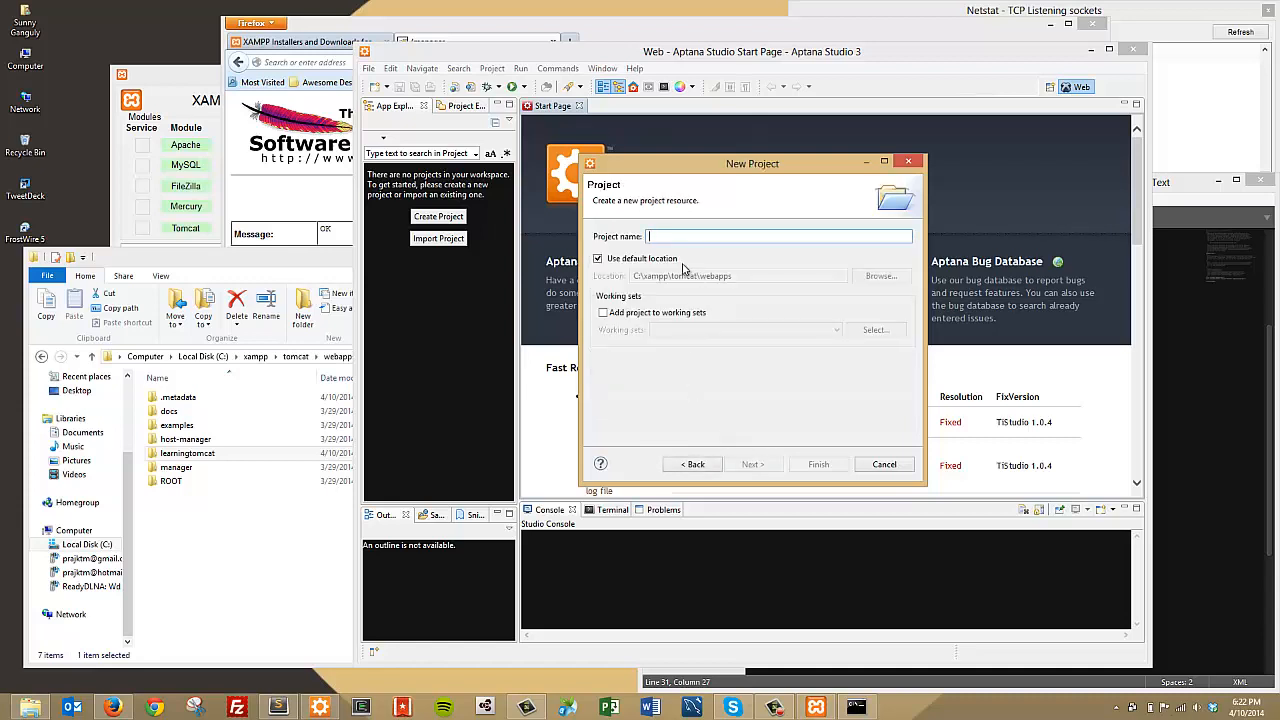
pyautogui.write('helloworld')
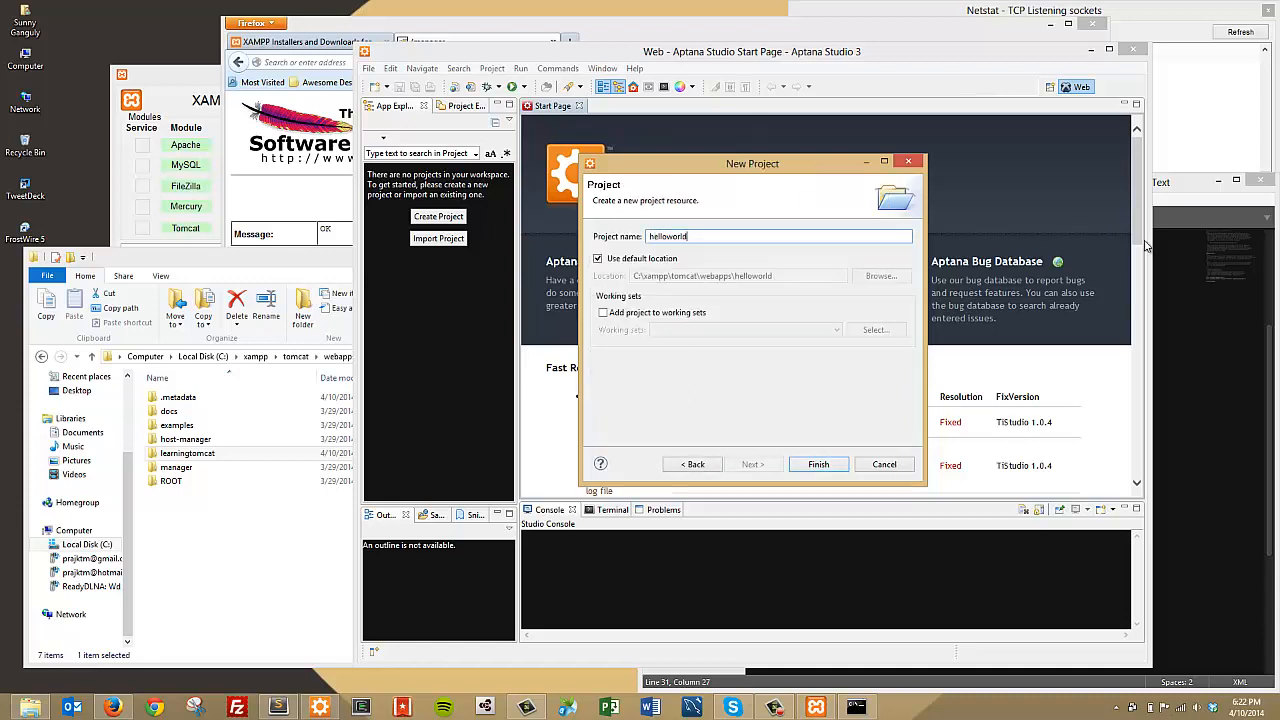
pyautogui.click(818, 464)
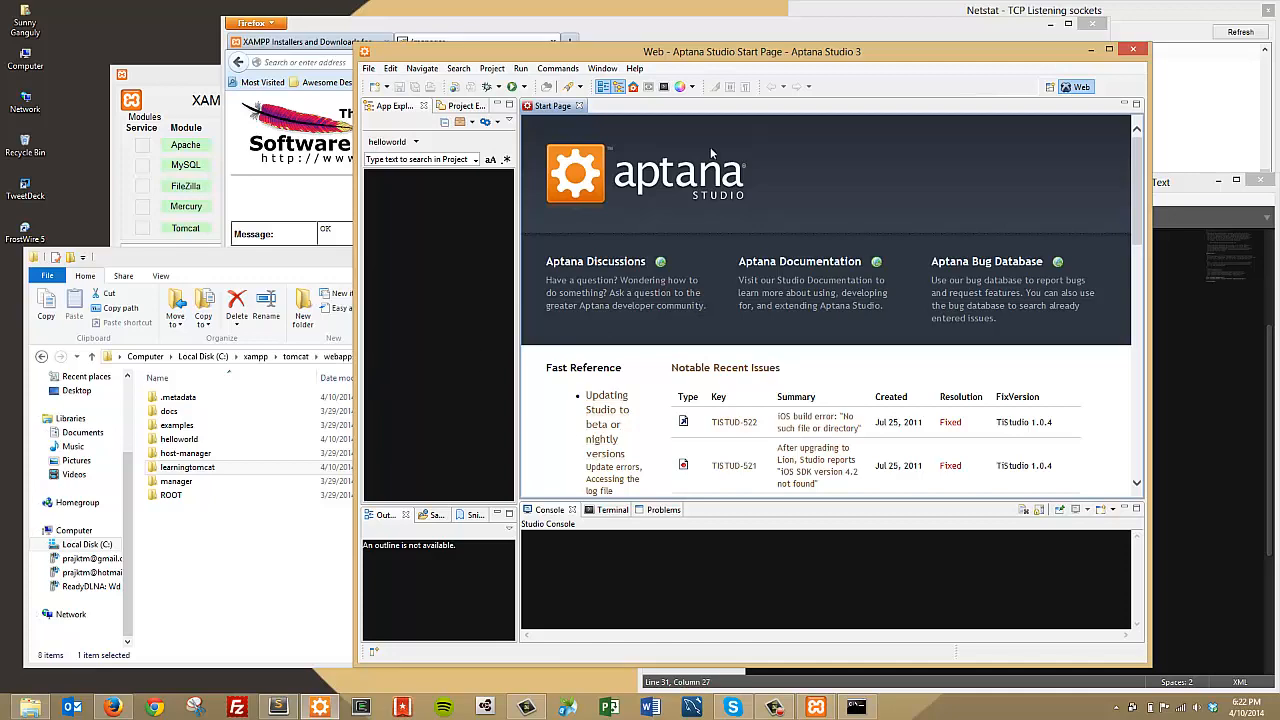
pyautogui.moveTo(678, 44); pyautogui.dragTo(742, 42)
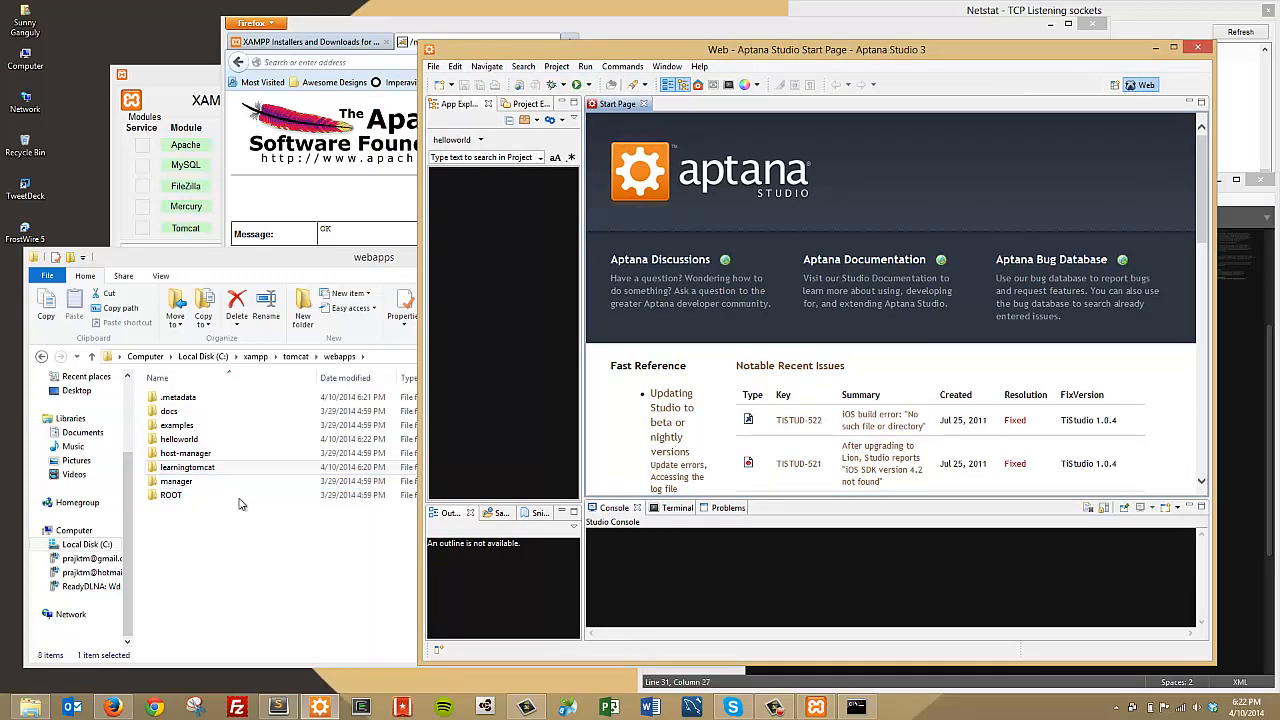
# Step: Inspect the new helloworld folder in webapps and the helloworld project in Aptana
pyautogui.click(208, 445)
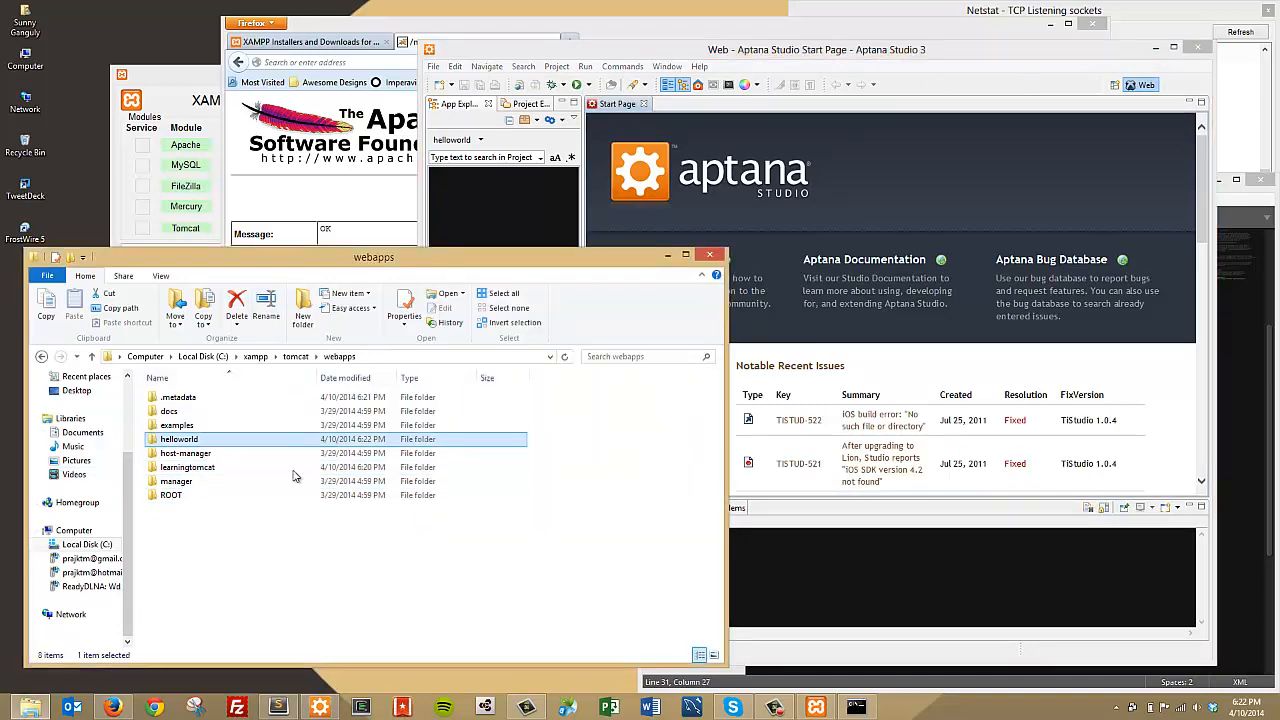
pyautogui.doubleClick(174, 442)
pyautogui.click(940, 216)
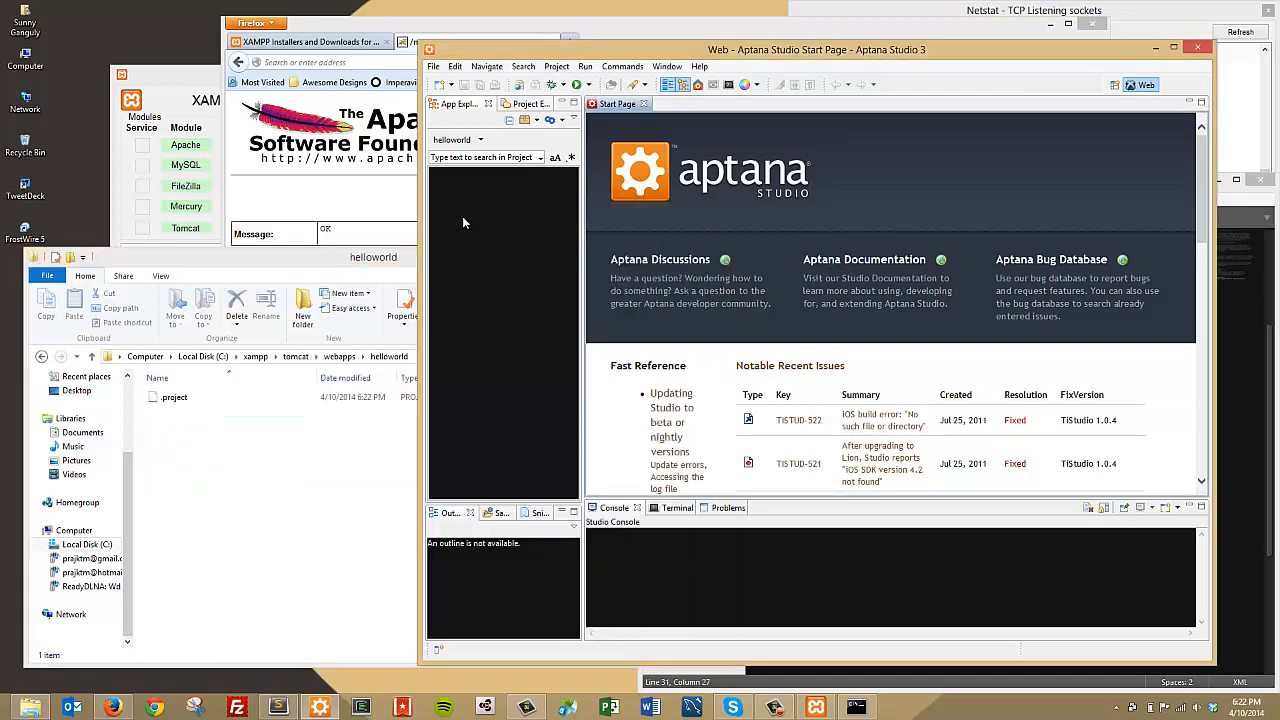
pyautogui.rightClick(471, 220)
# Step: Refresh the Tomcat manager page and confirm /helloworld is listed as running
pyautogui.click(1157, 49)
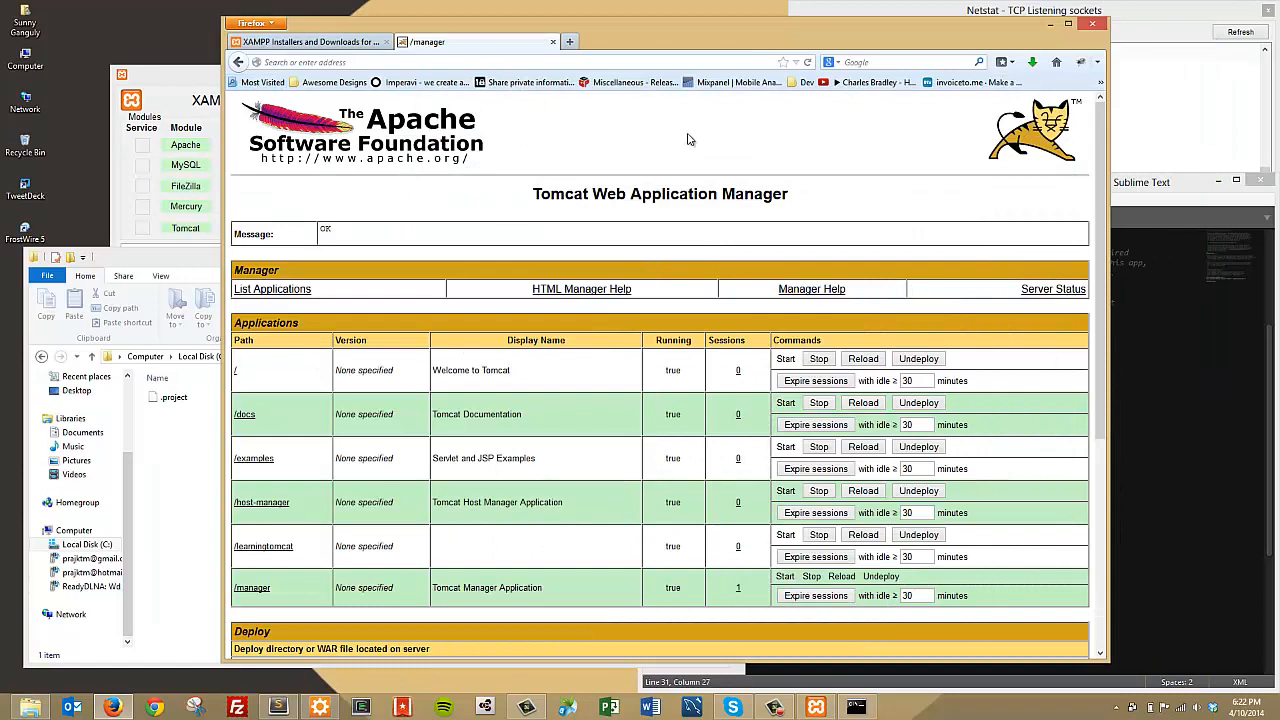
pyautogui.press('F5')
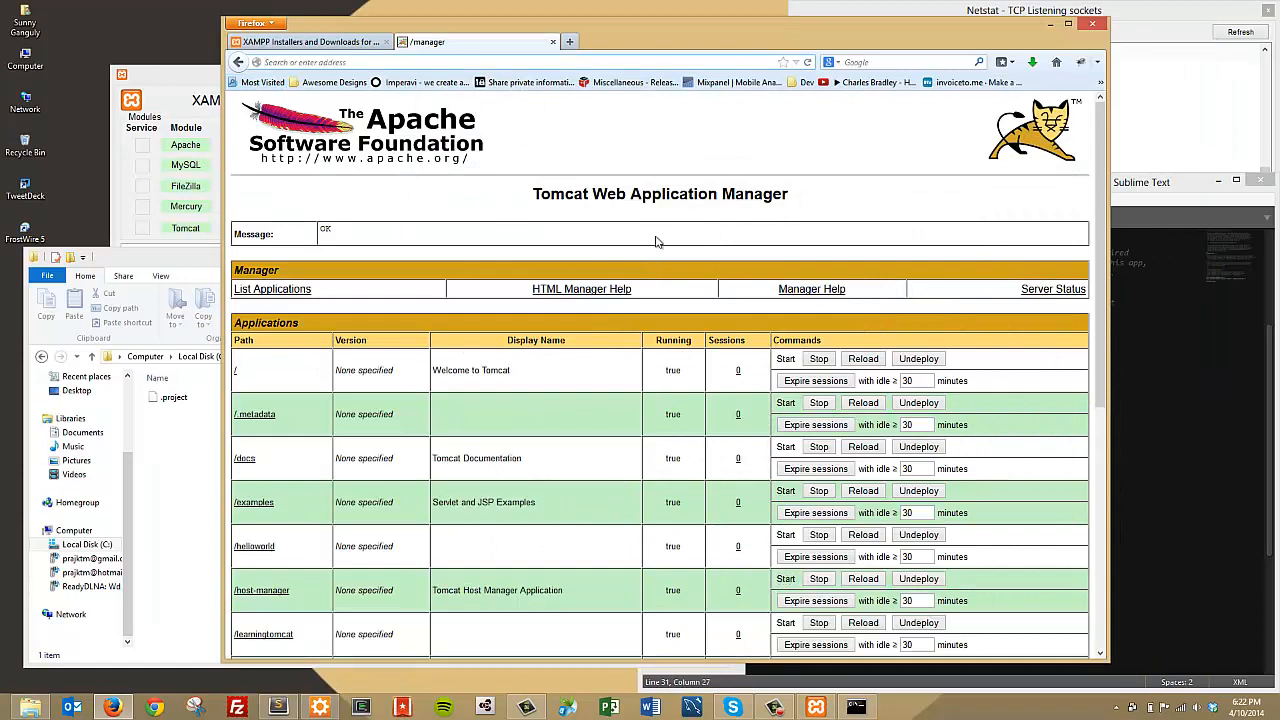
pyautogui.scroll(-3, 656, 241)
pyautogui.tripleClick(305, 403)
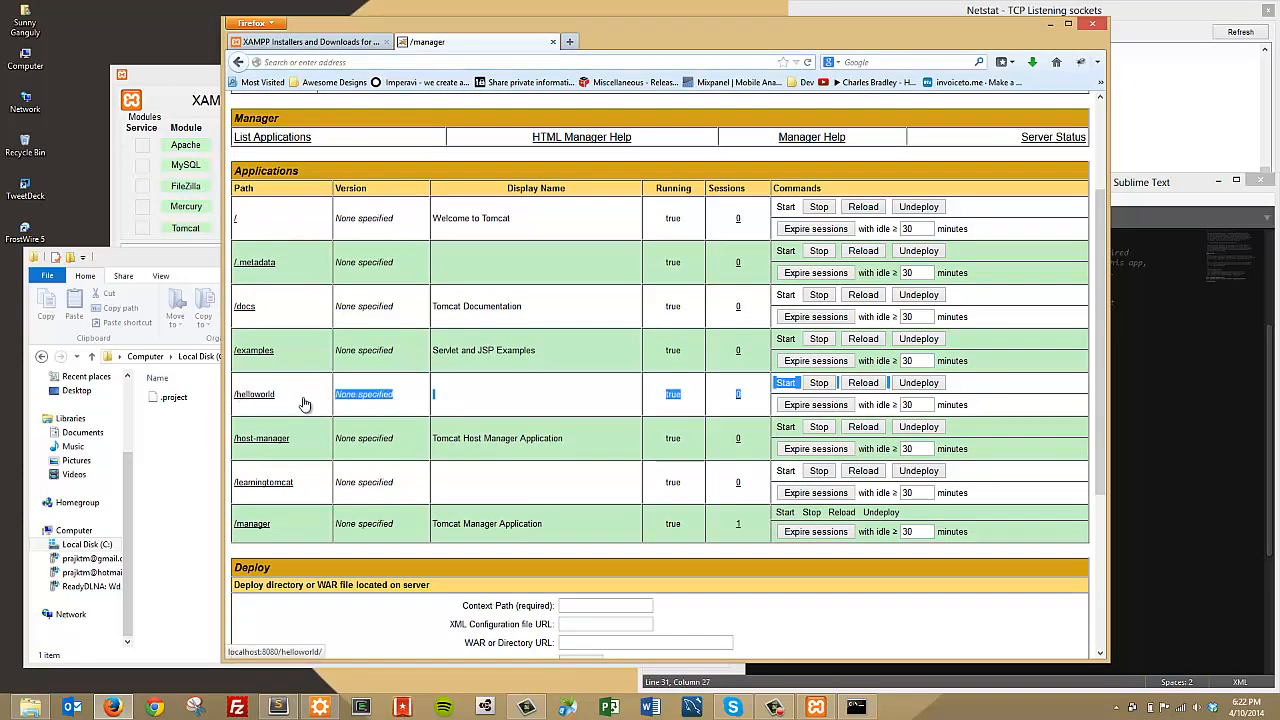
pyautogui.click(620, 425)
pyautogui.moveTo(983, 404); pyautogui.dragTo(449, 383)
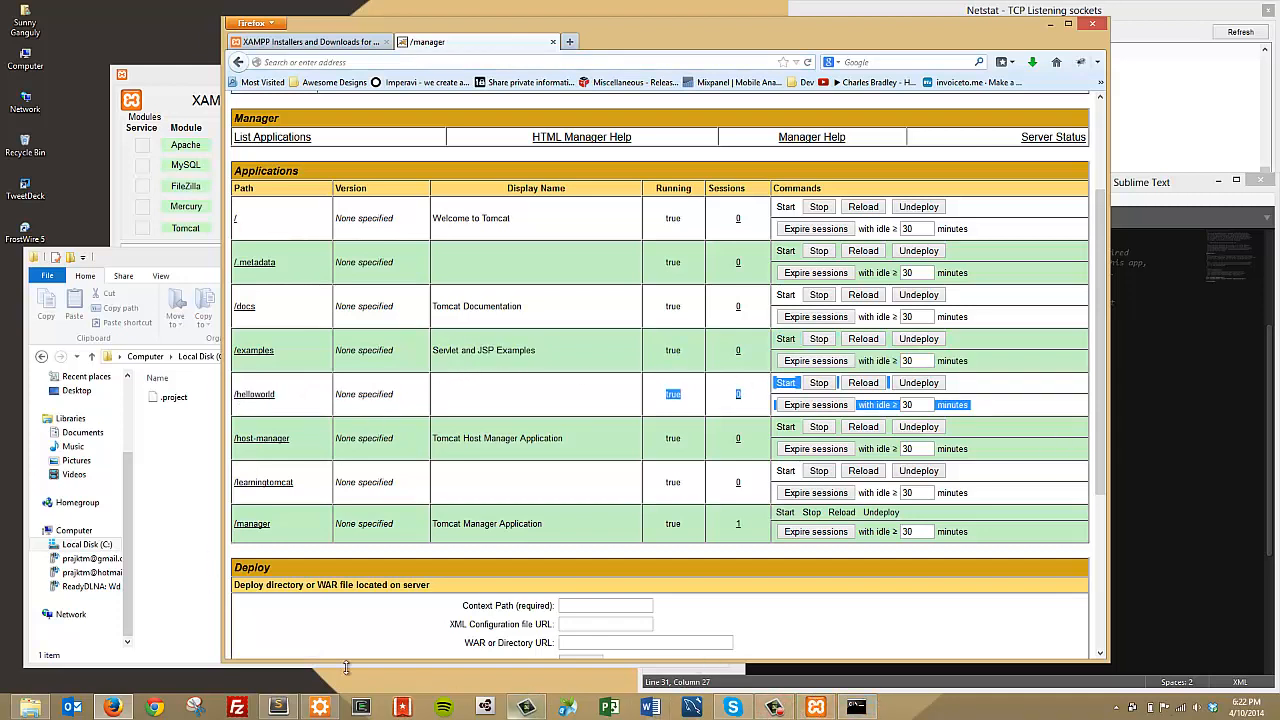
pyautogui.click(319, 707)
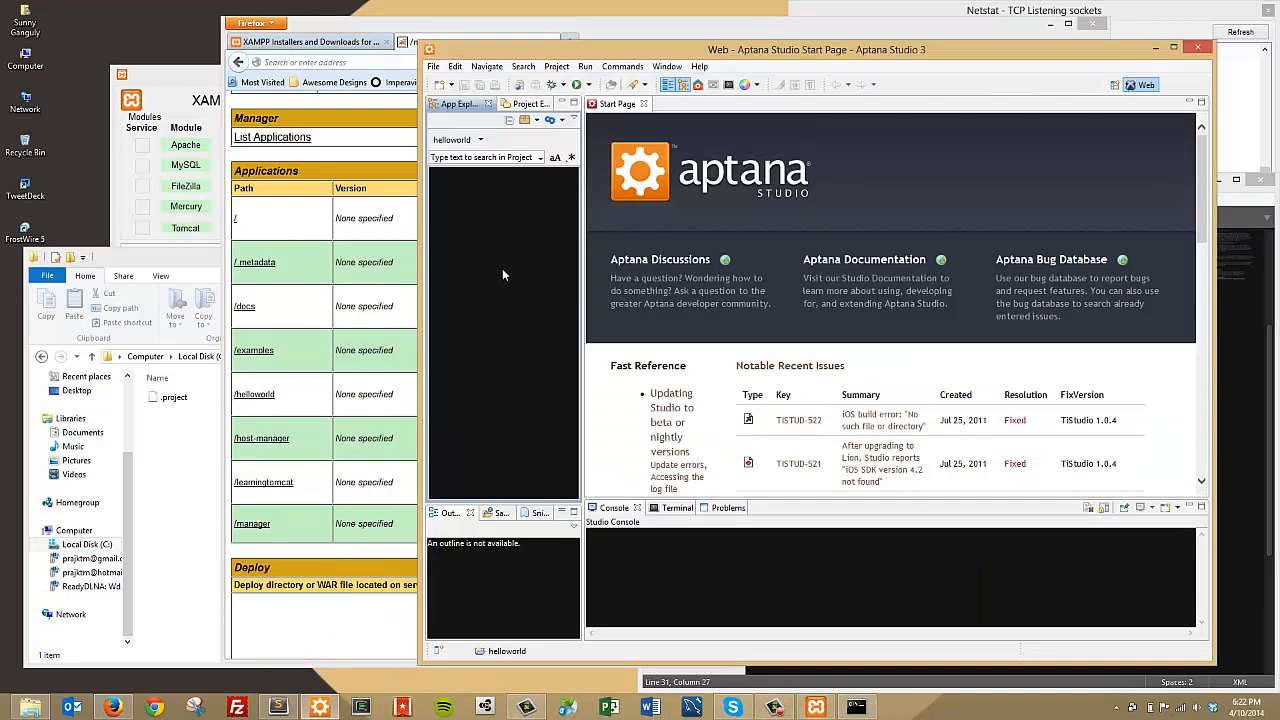
# Step: Add an empty index.jsp file to the helloworld project and close the Start Page
pyautogui.rightClick(476, 252)
pyautogui.moveTo(520, 260)
pyautogui.click(720, 280)
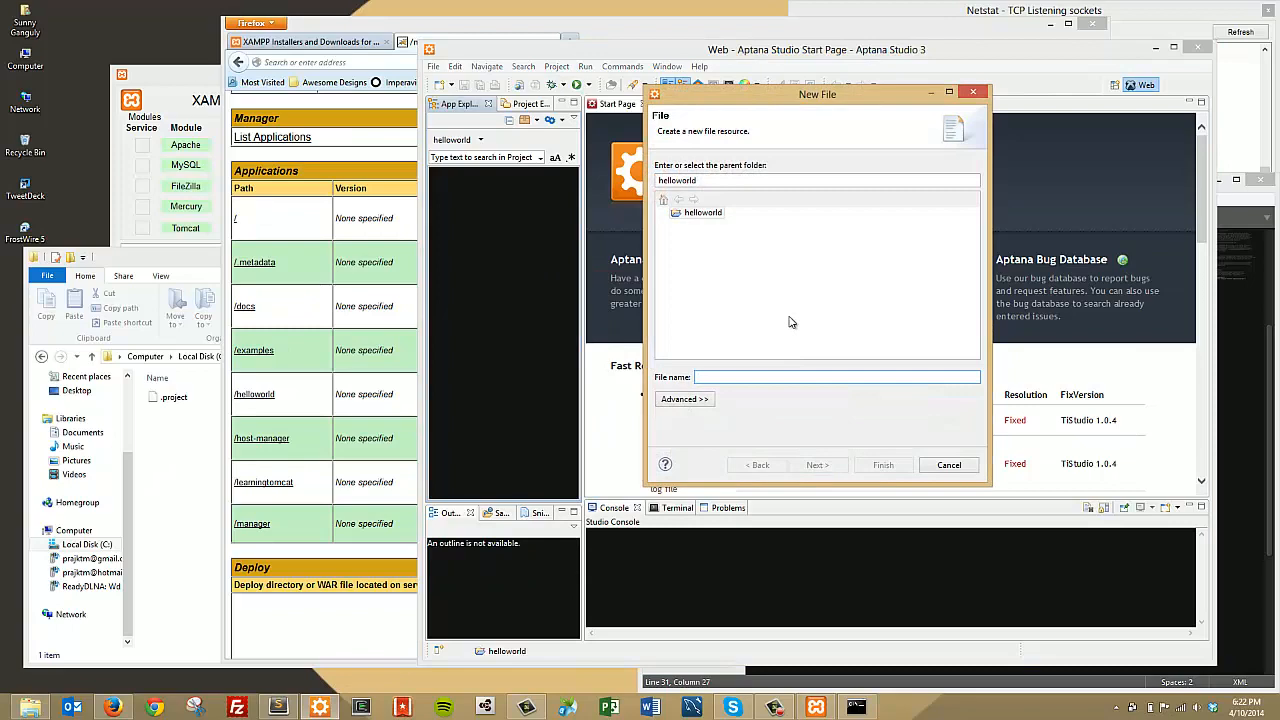
pyautogui.write('index.jsp')
pyautogui.press('Return')
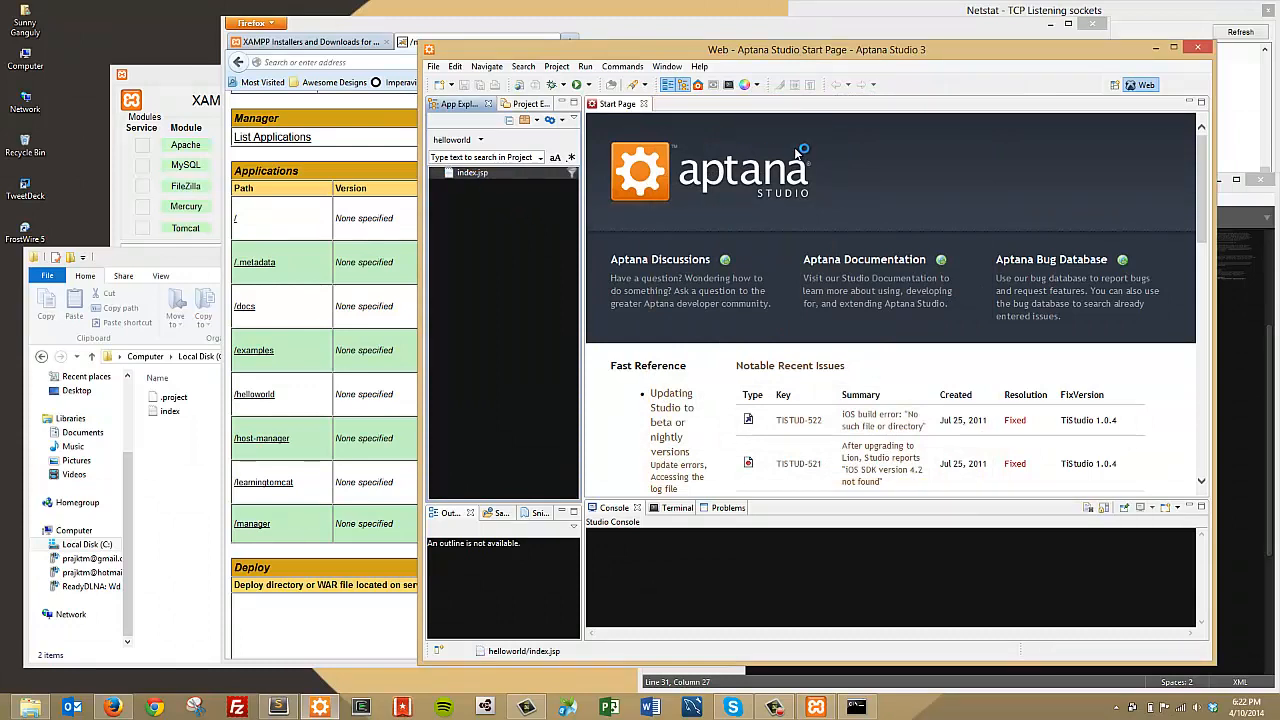
pyautogui.click(167, 461)
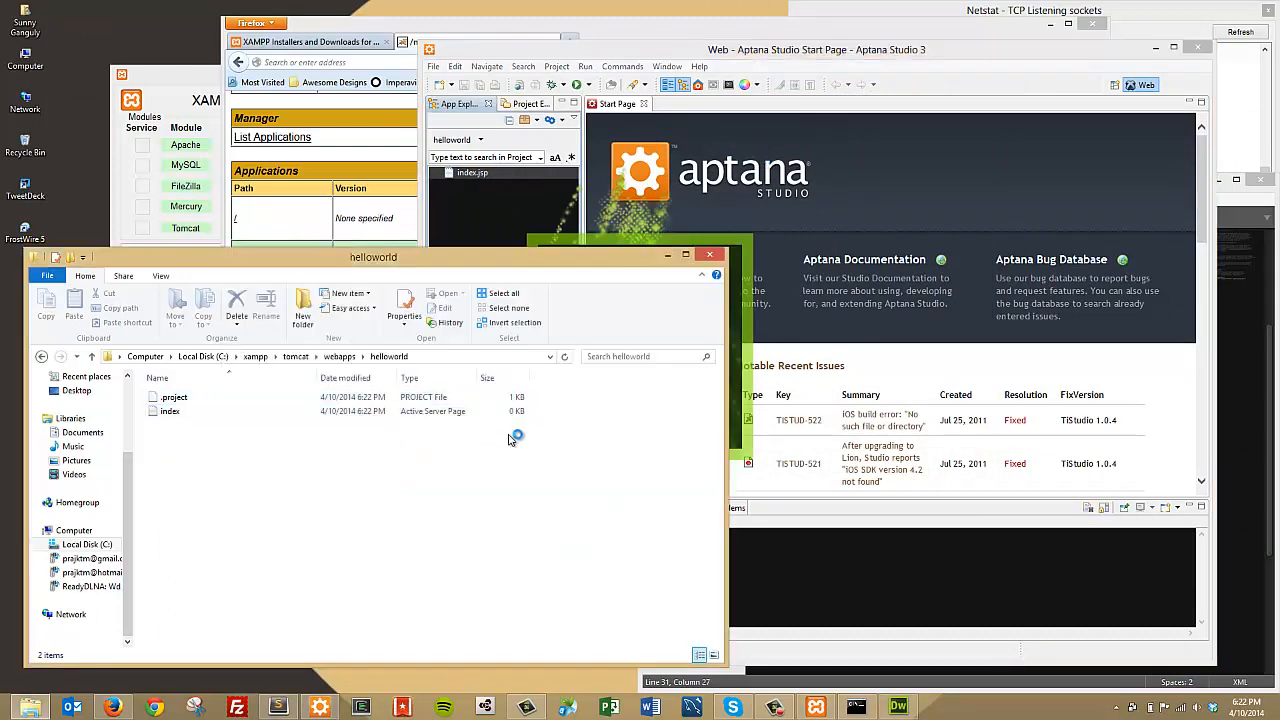
pyautogui.click(657, 106)
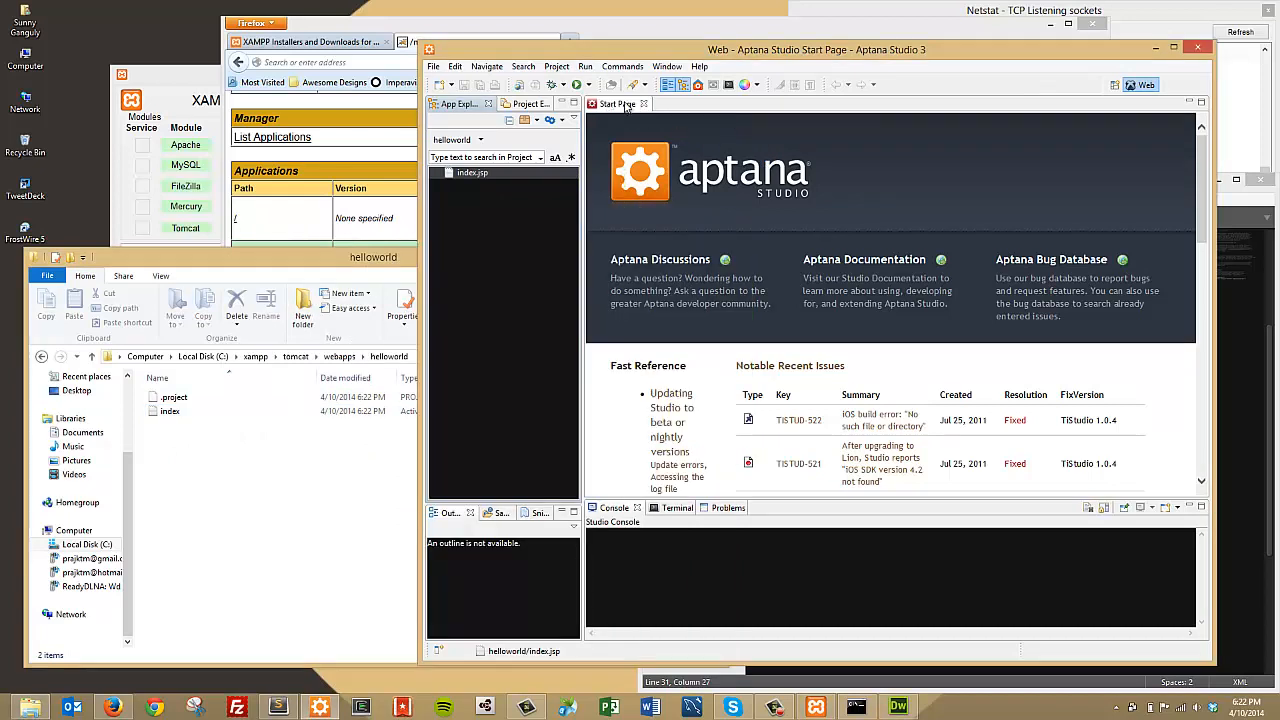
pyautogui.click(643, 104)
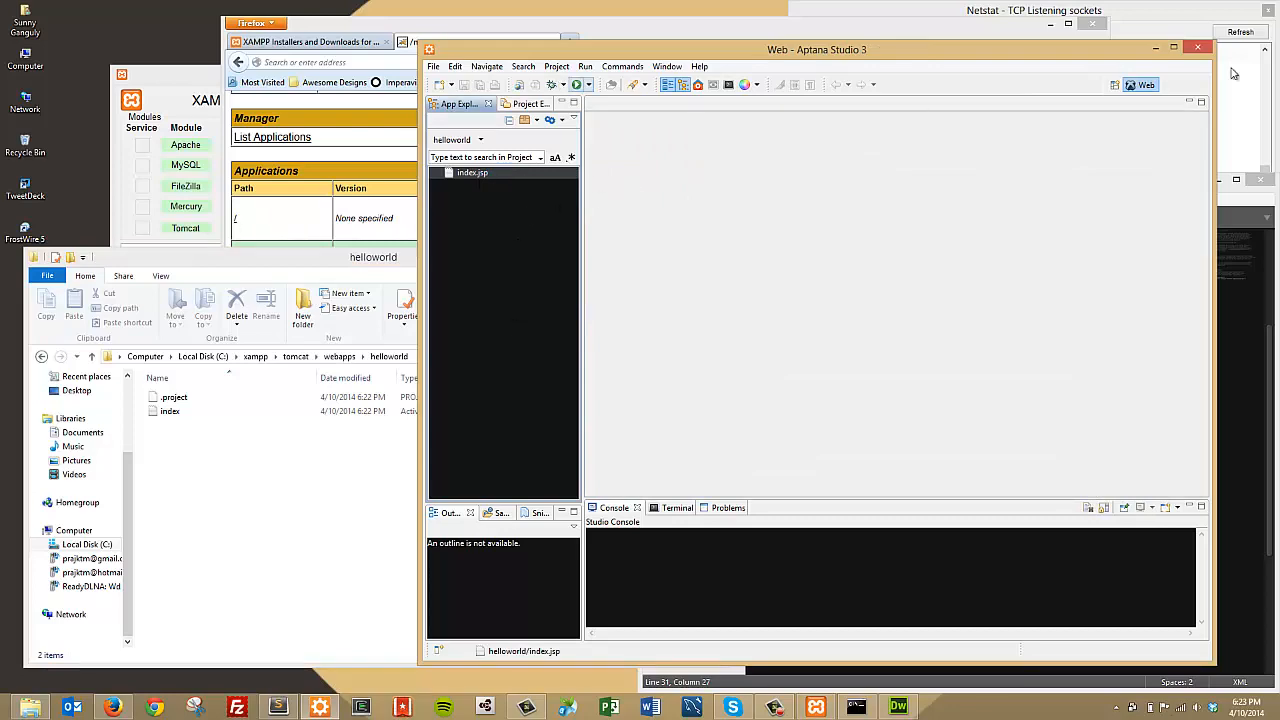
# Step: Open index.jsp in Sublime Text, write <p>Hello World</p>, and save it
pyautogui.click(1155, 48)
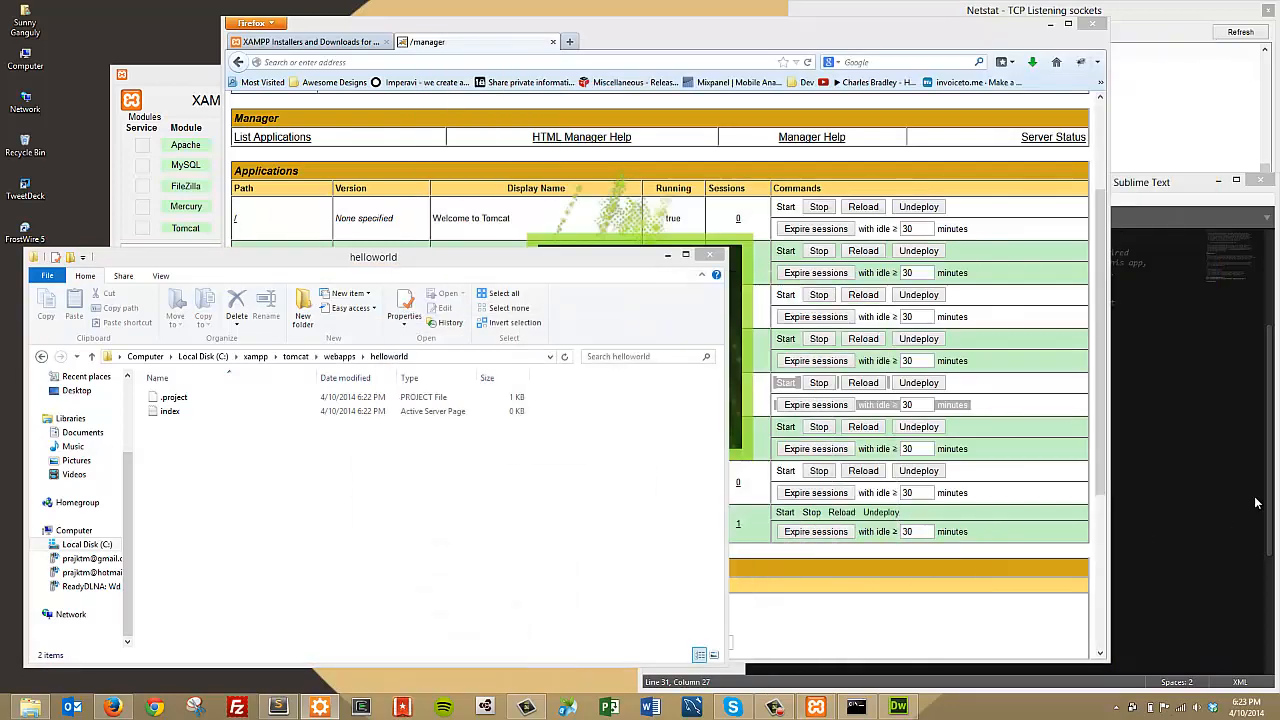
pyautogui.click(1235, 280)
pyautogui.moveTo(170, 423); pyautogui.dragTo(930, 222)
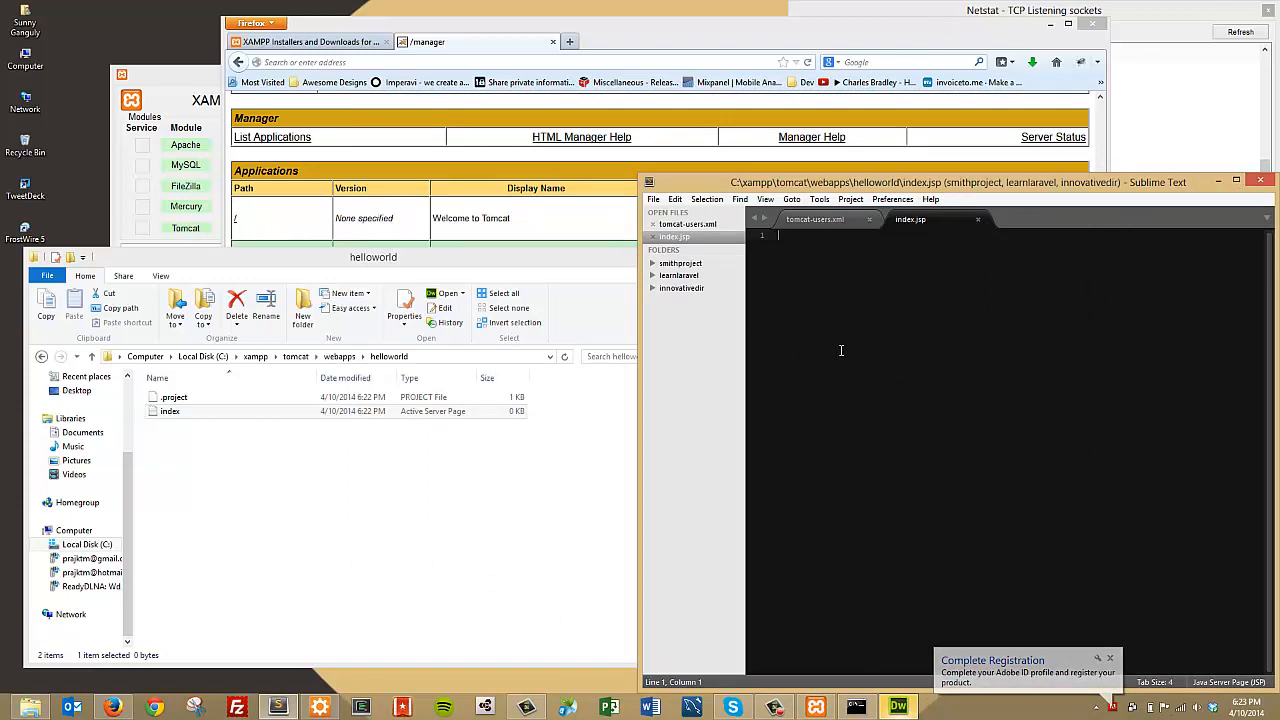
pyautogui.write('<p>')
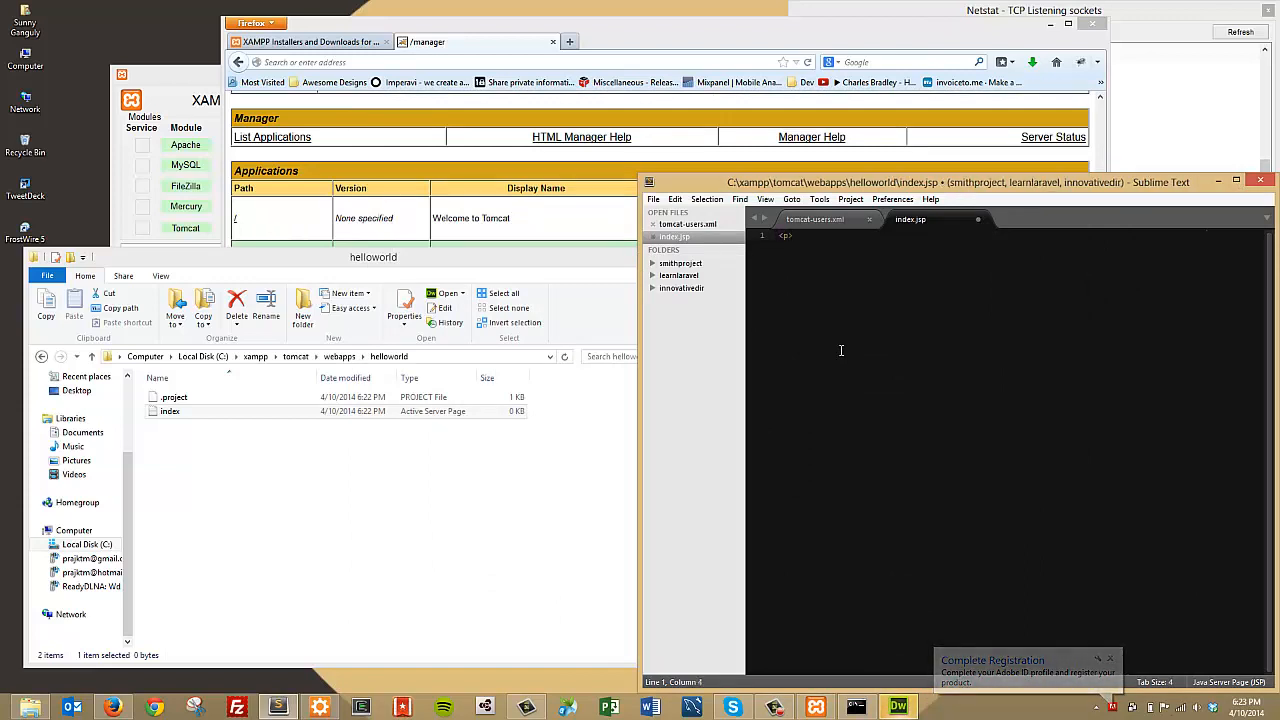
pyautogui.write('Hello World</p>')
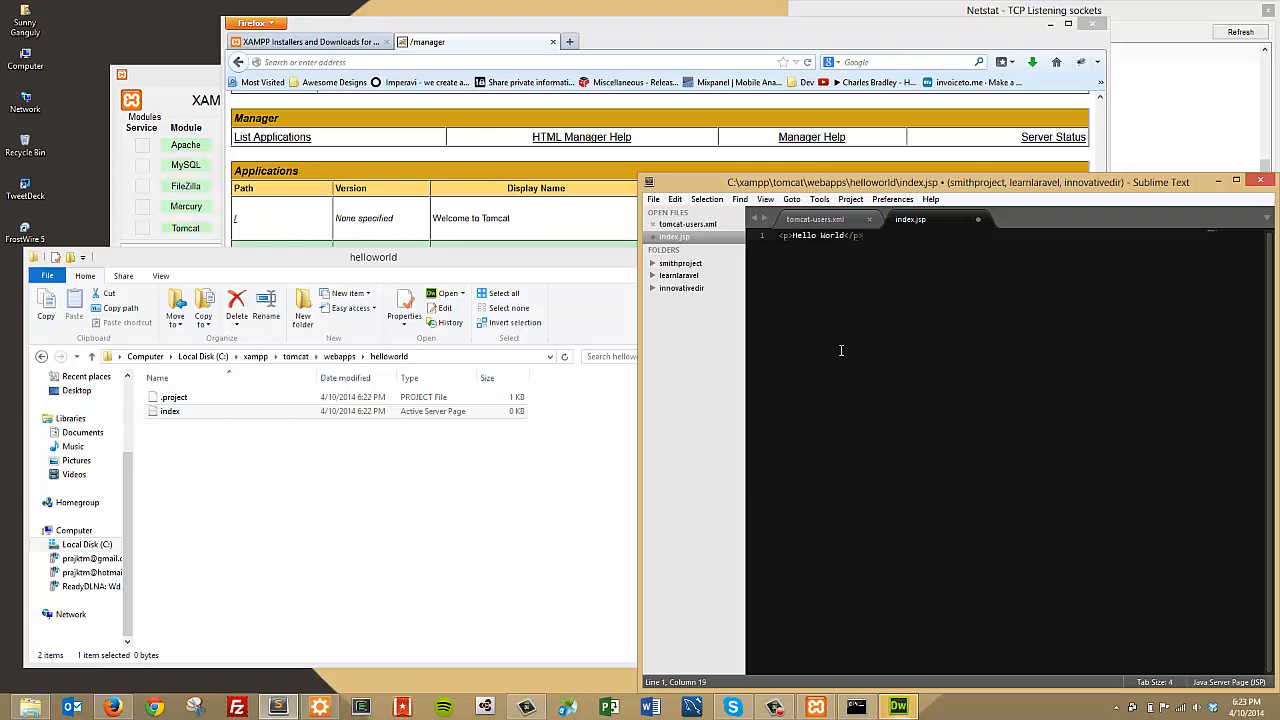
pyautogui.hotkey('ctrl', 's')
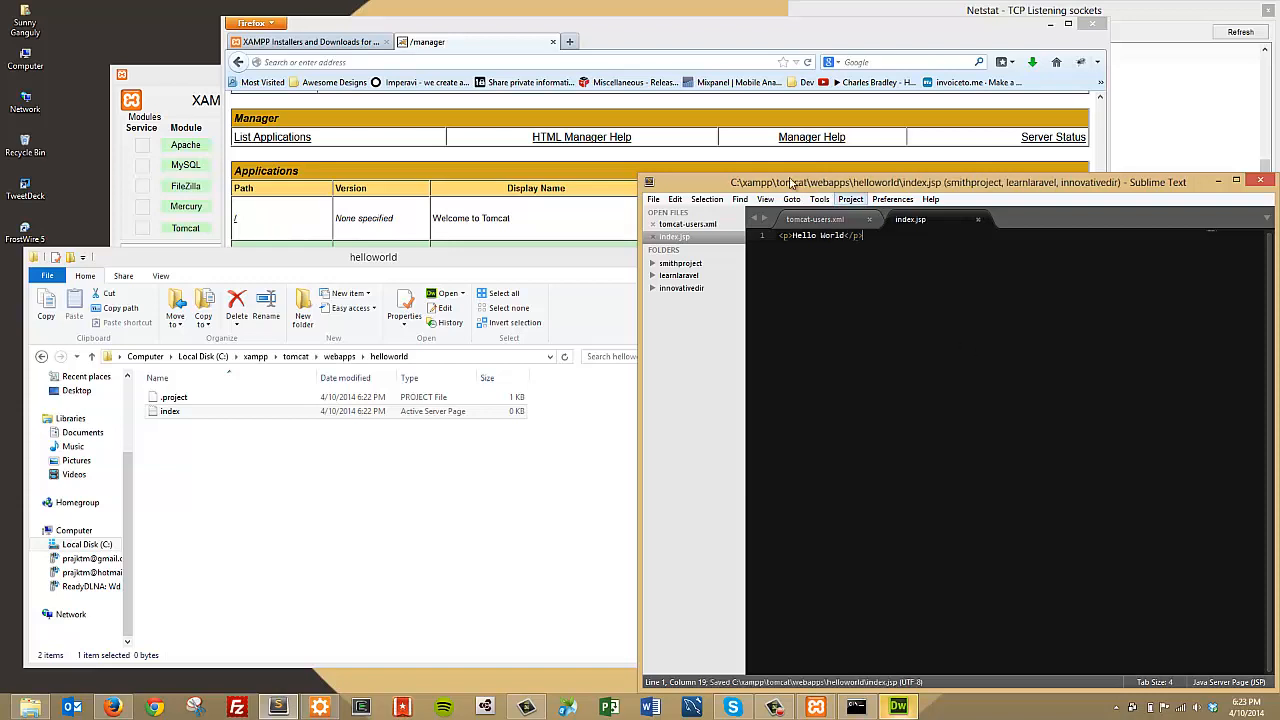
pyautogui.click(505, 72)
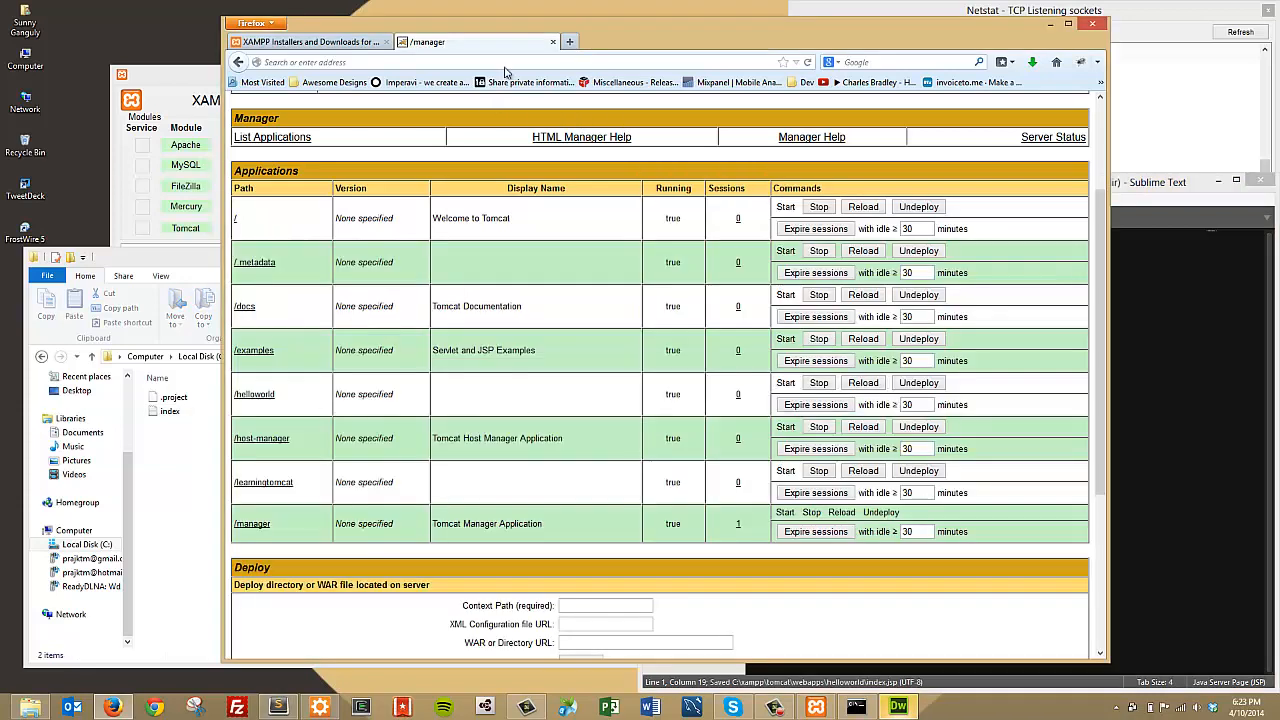
# Step: Load localhost:8080/helloworld in a new Firefox tab and confirm it shows Hello World
pyautogui.click(569, 41)
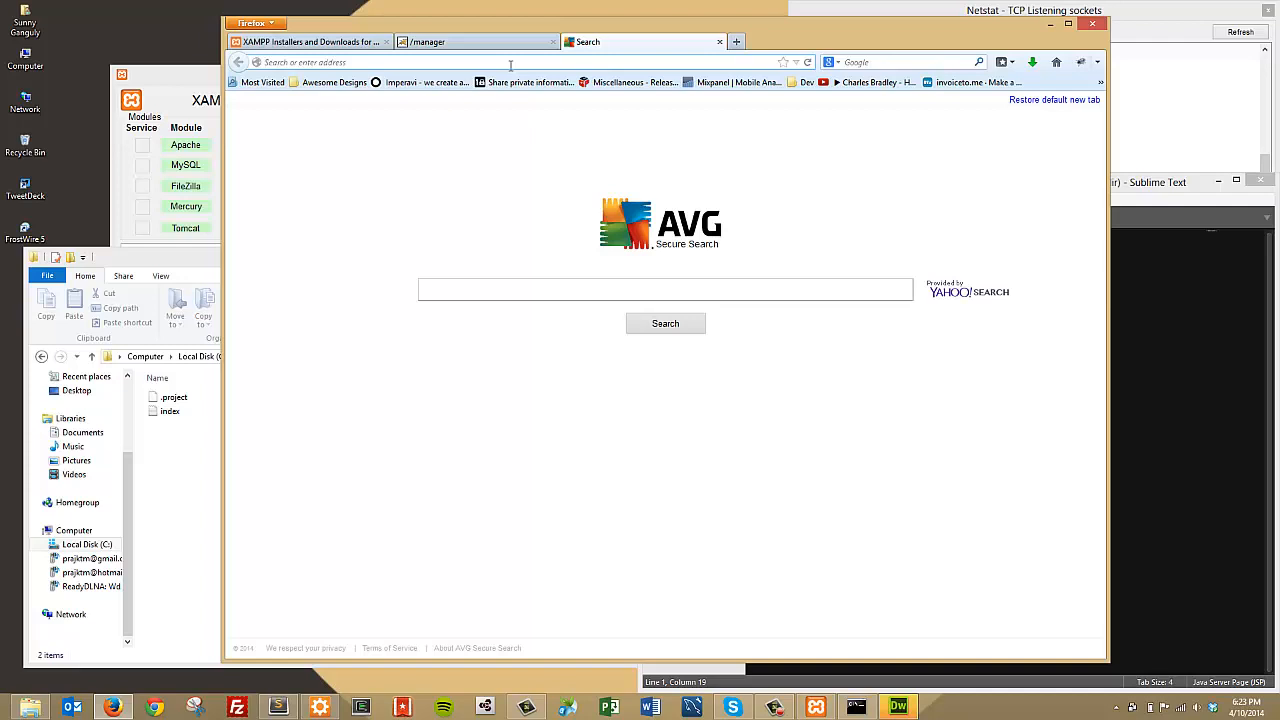
pyautogui.write('localhost:')
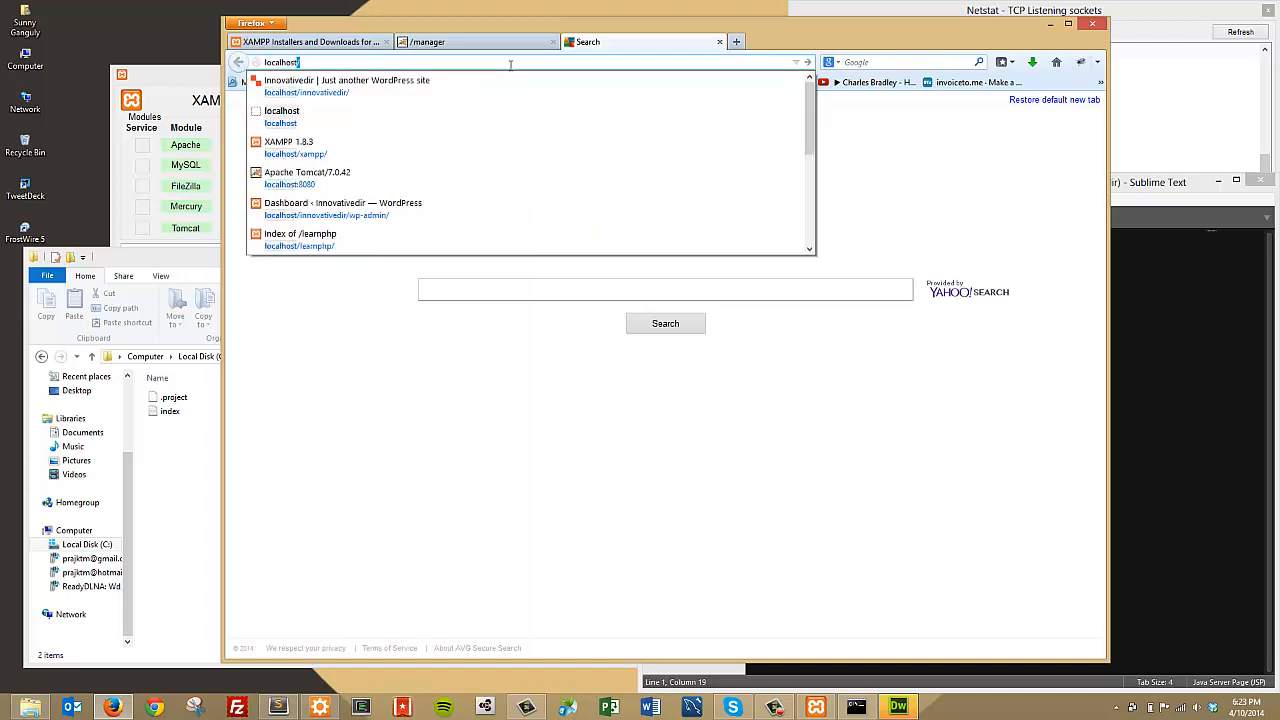
pyautogui.write('8080')
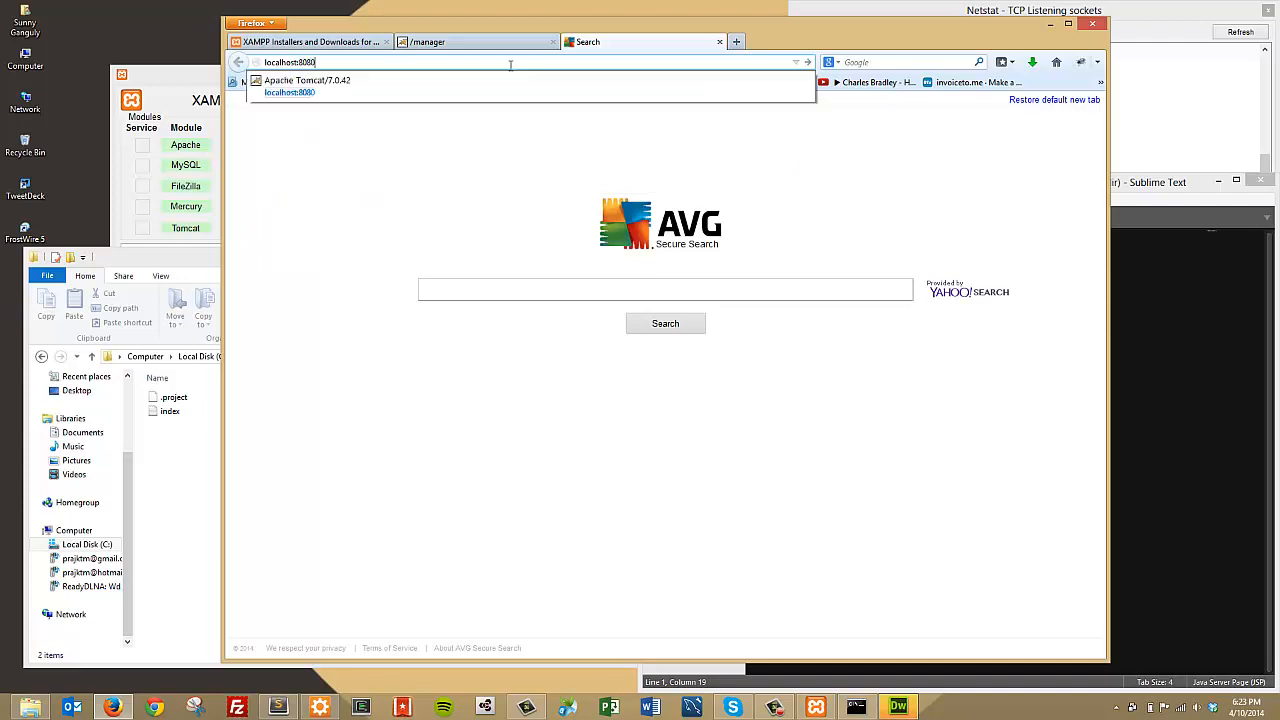
pyautogui.write('/helloworld')
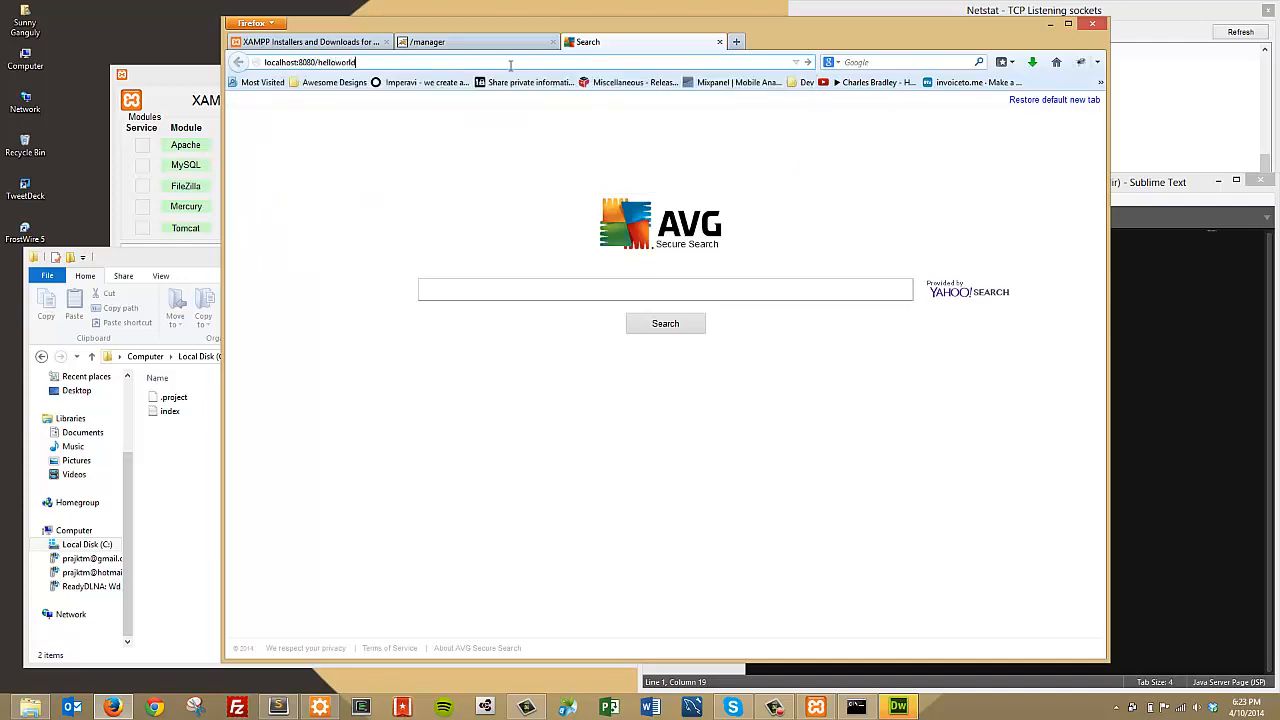
pyautogui.press('Return')
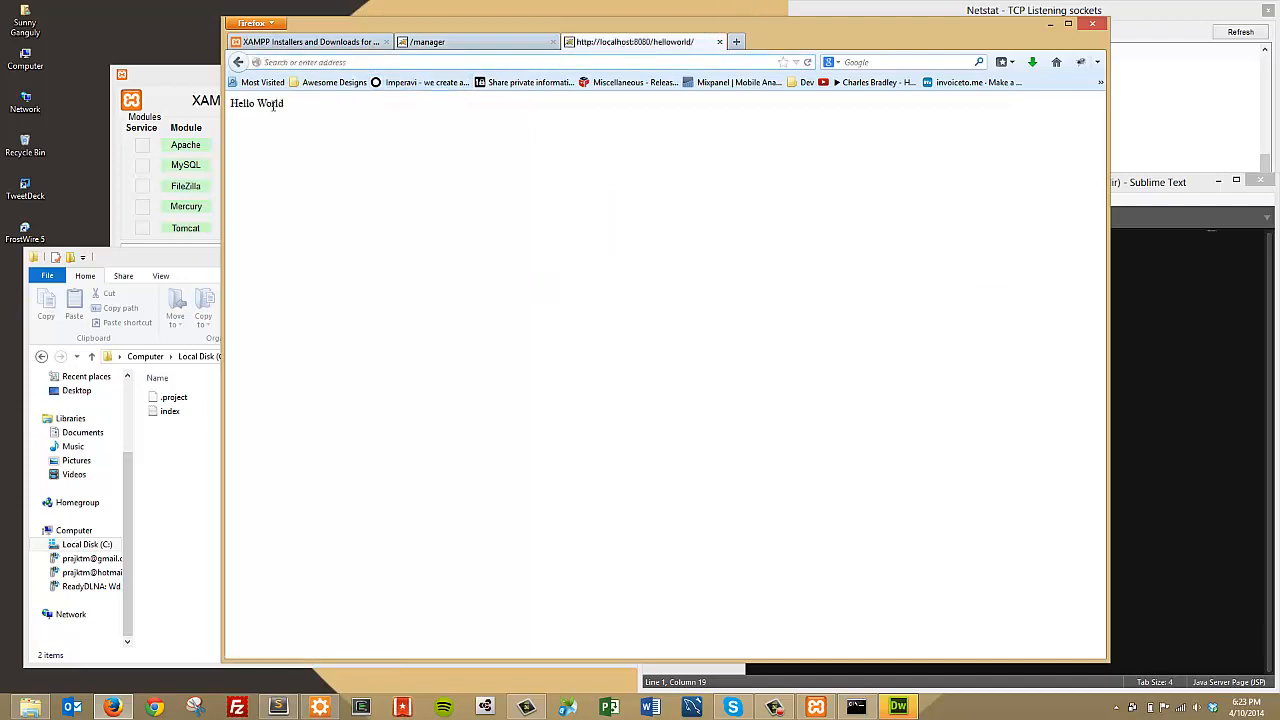
pyautogui.moveTo(231, 103); pyautogui.dragTo(298, 118)
pyautogui.moveTo(222, 100); pyautogui.dragTo(363, 120)
pyautogui.click(363, 120)
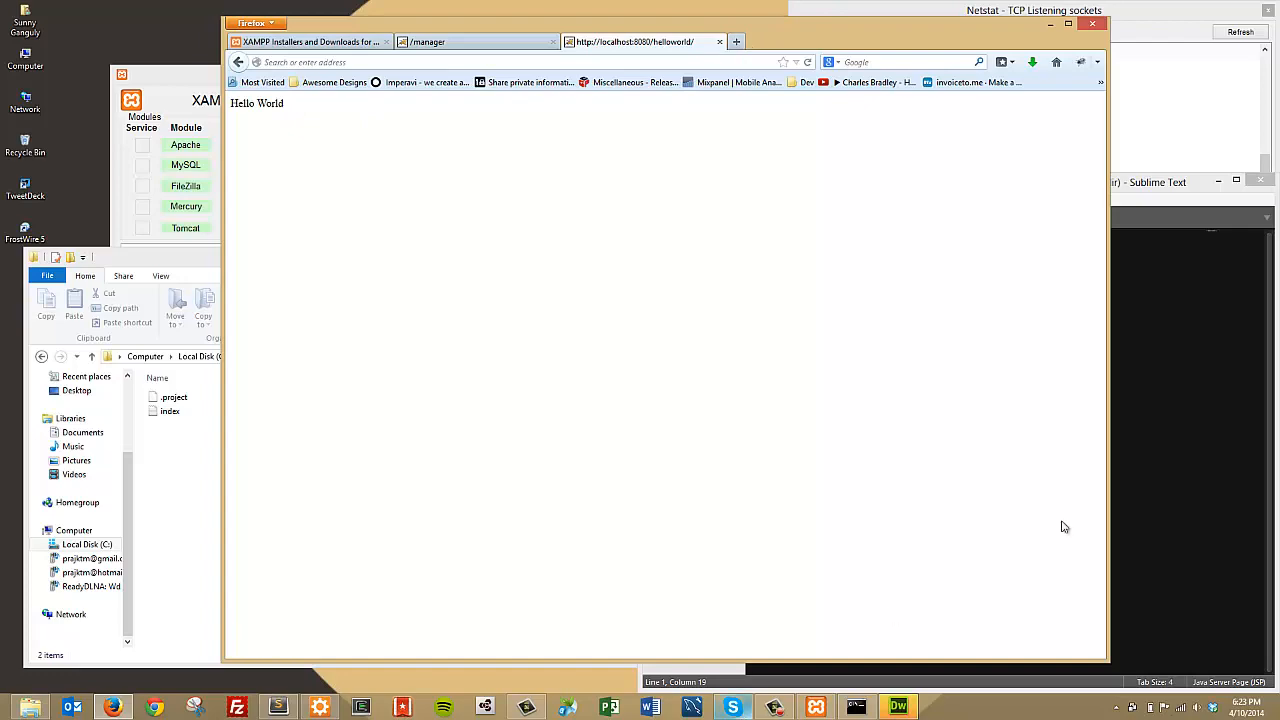
pyautogui.click(1049, 23)
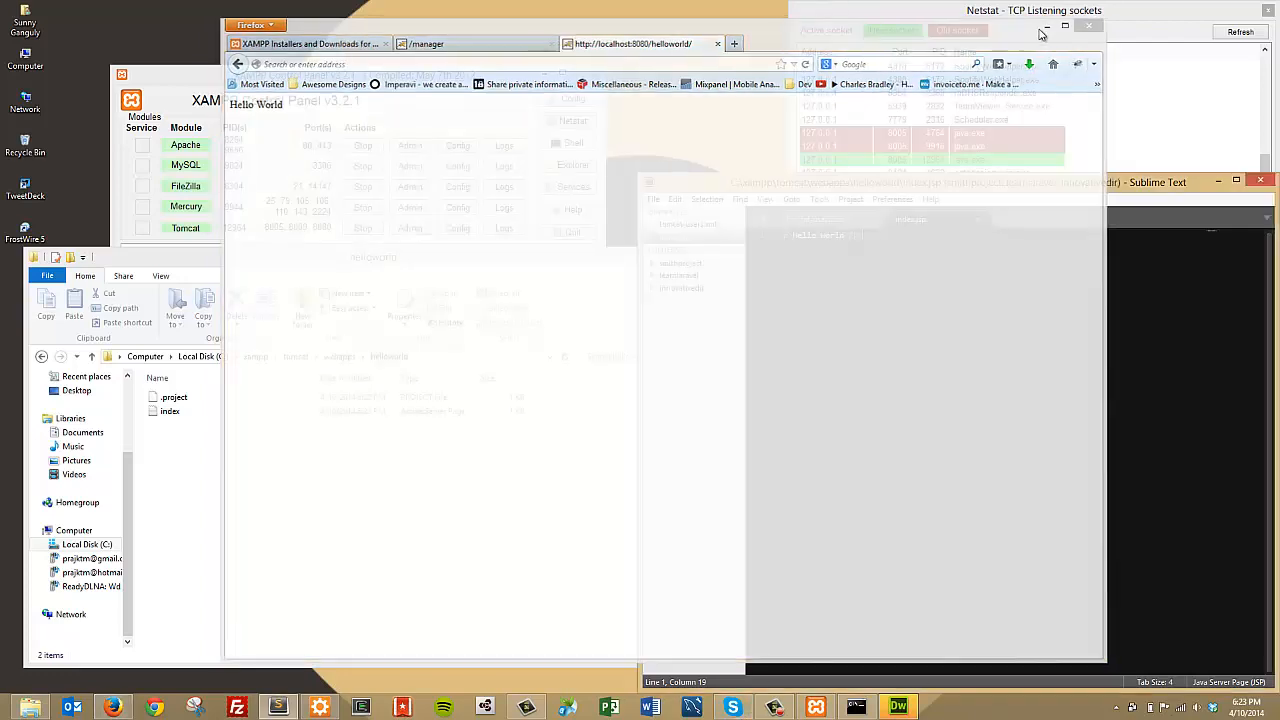
# Step: Minimize the helloworld folder, close Netstat, and place XAMPP top-left with Sublime Text beside it
pyautogui.click(600, 263)
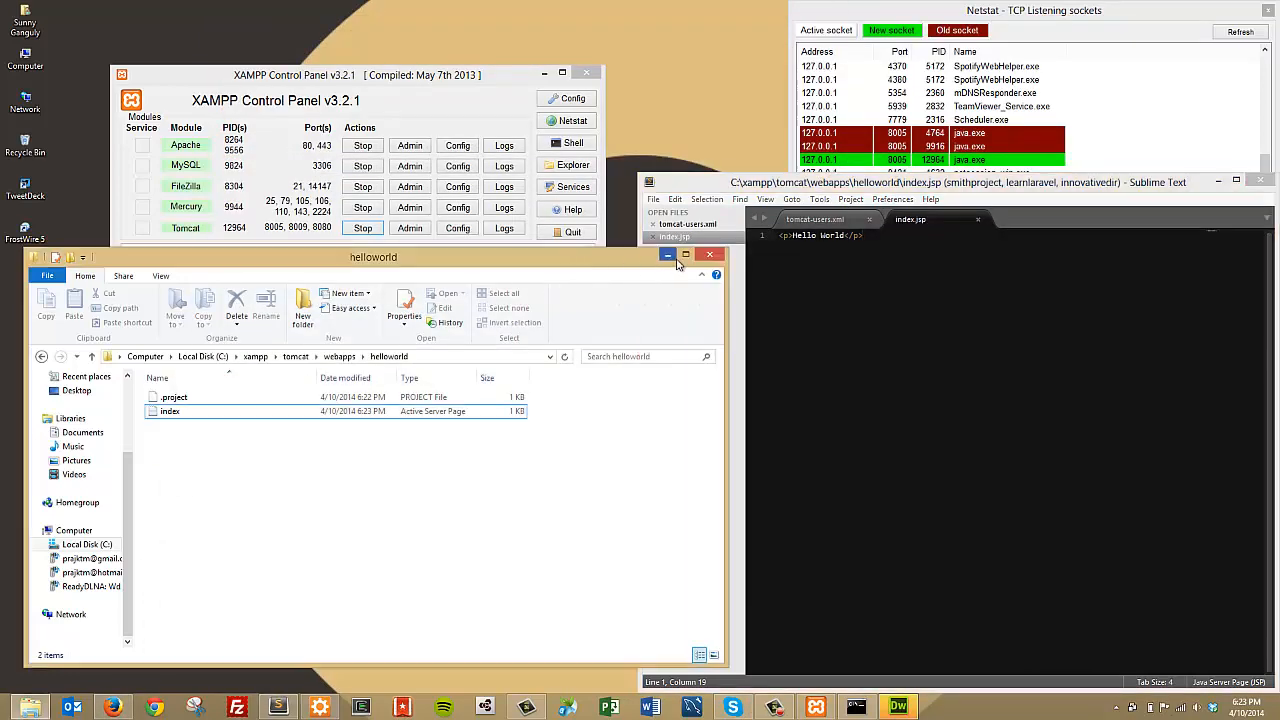
pyautogui.click(667, 256)
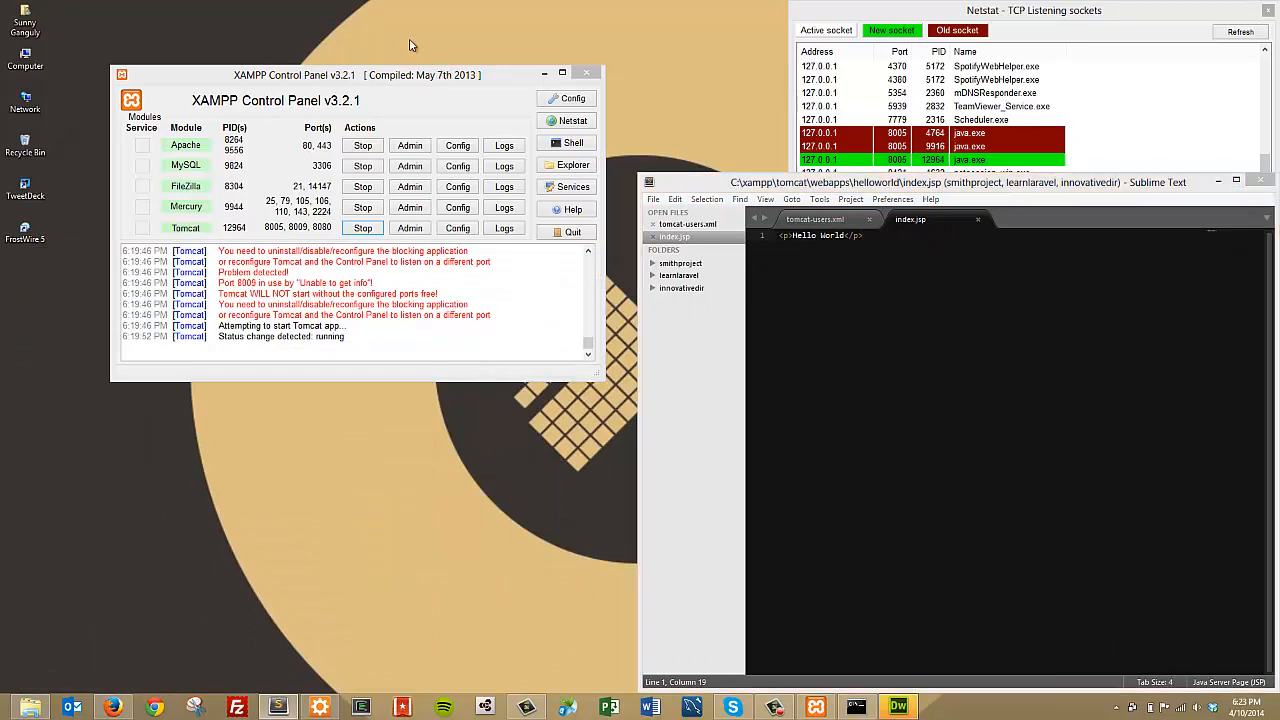
pyautogui.moveTo(444, 70); pyautogui.dragTo(401, 21)
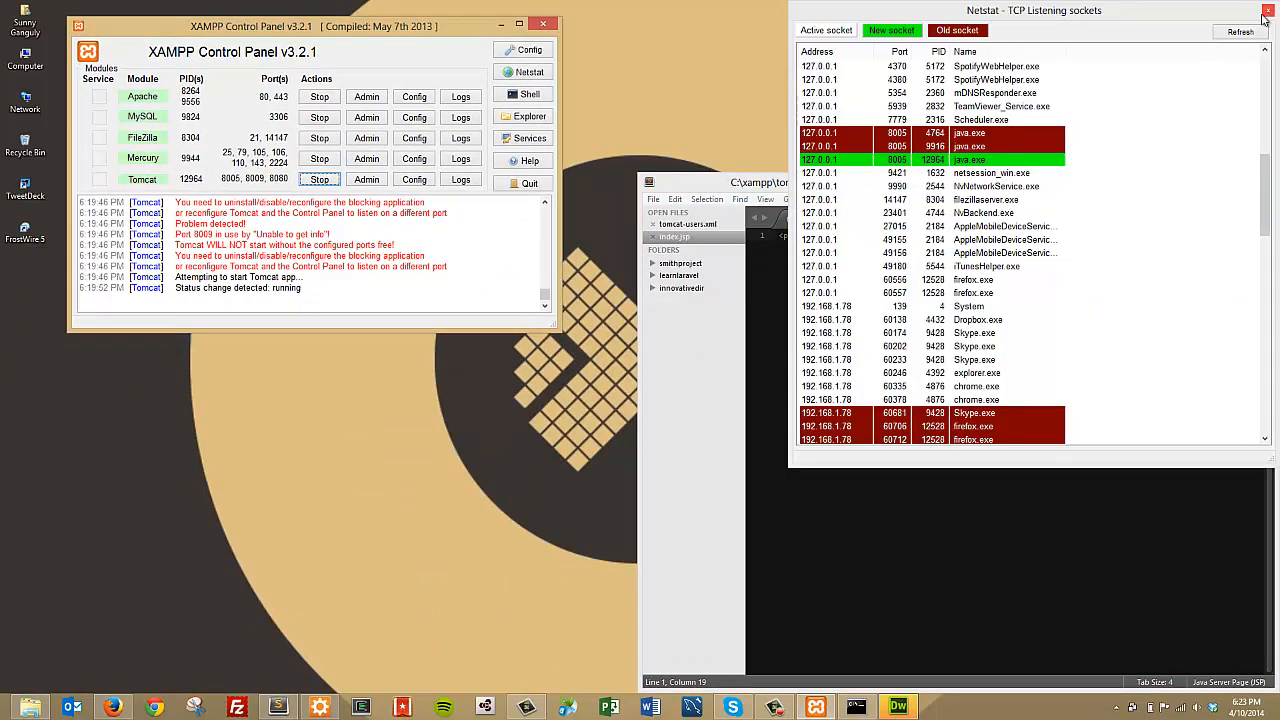
pyautogui.click(1266, 11)
pyautogui.moveTo(1028, 183); pyautogui.dragTo(952, 26)
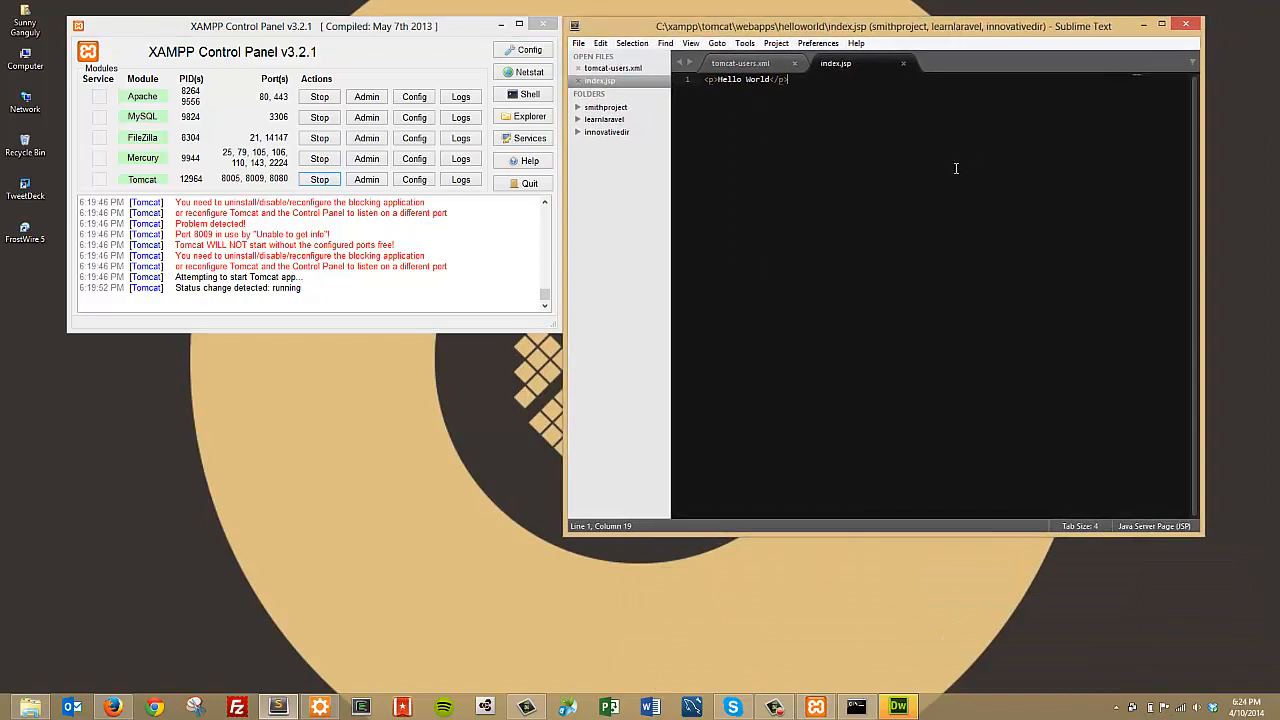